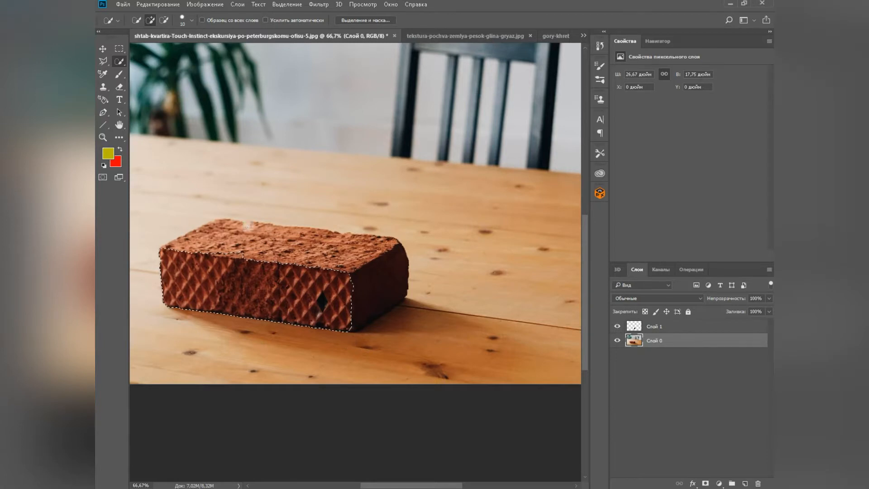
- Copy the selected patterned front face of the brick to its own layer
{"action": "left_click", "coordinate": [246, 256], "text": "alt"}
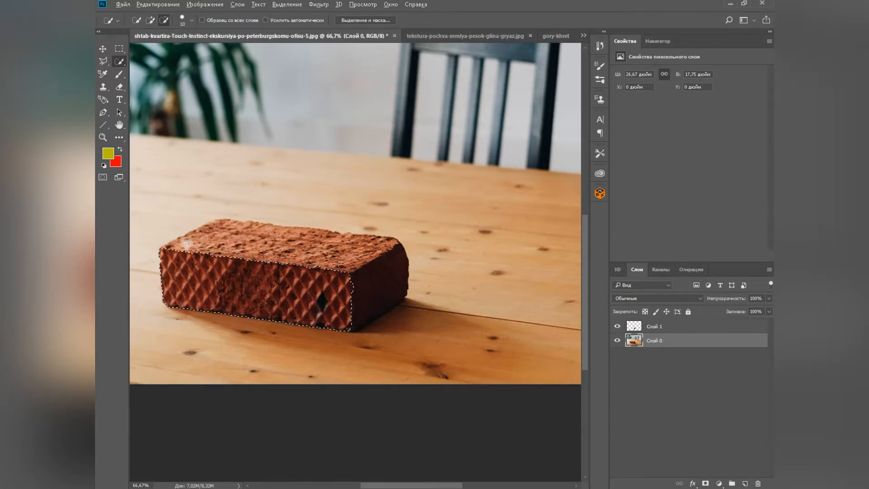
{"action": "key", "text": "ctrl+j"}
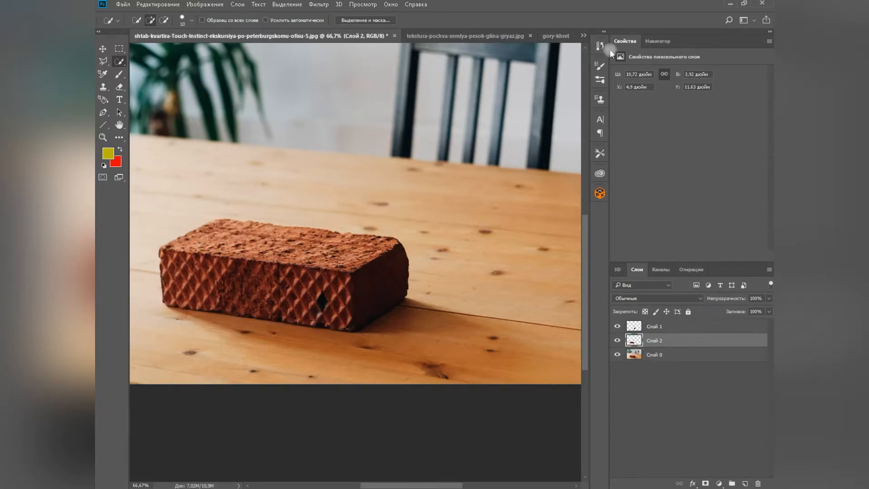
- Copy the entire gory-khrebty-sklony-nebo.jpg image and paste it into the brick document above Слой 1
{"action": "left_click", "coordinate": [584, 37]}
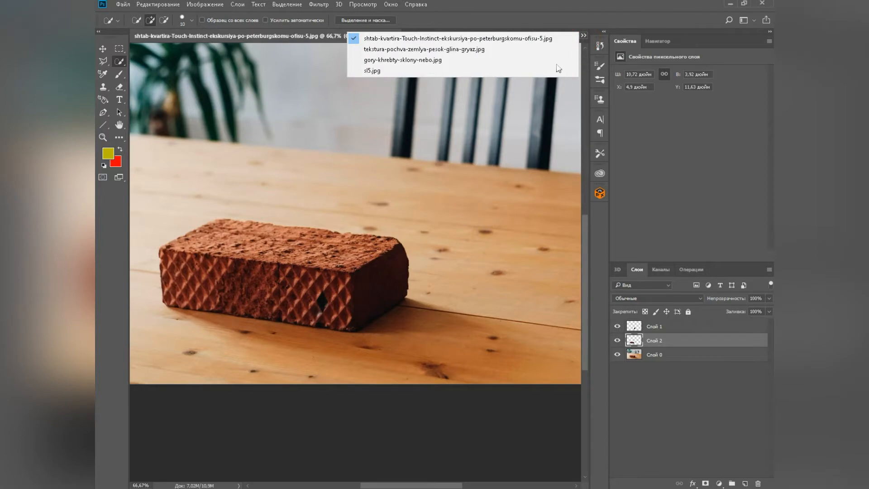
{"action": "left_click", "coordinate": [527, 62]}
{"action": "key", "text": "ctrl+a"}
{"action": "key", "text": "ctrl+c"}
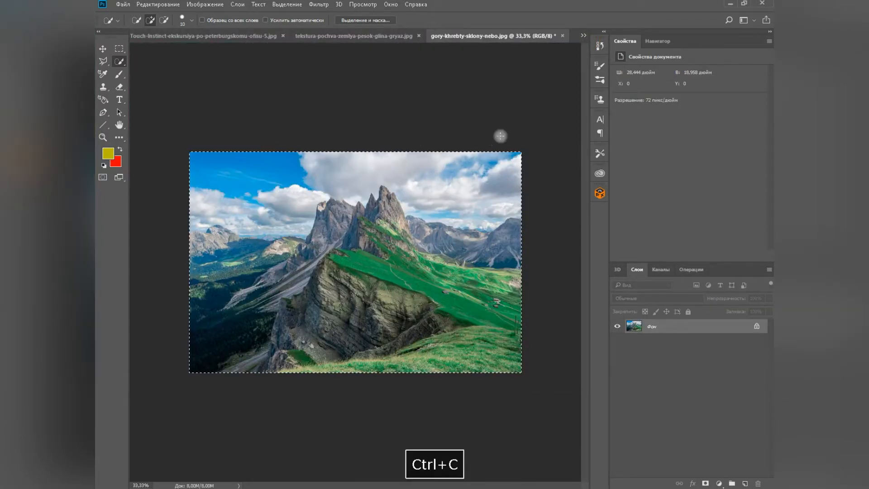
{"action": "left_click", "coordinate": [584, 36]}
{"action": "left_click", "coordinate": [521, 37]}
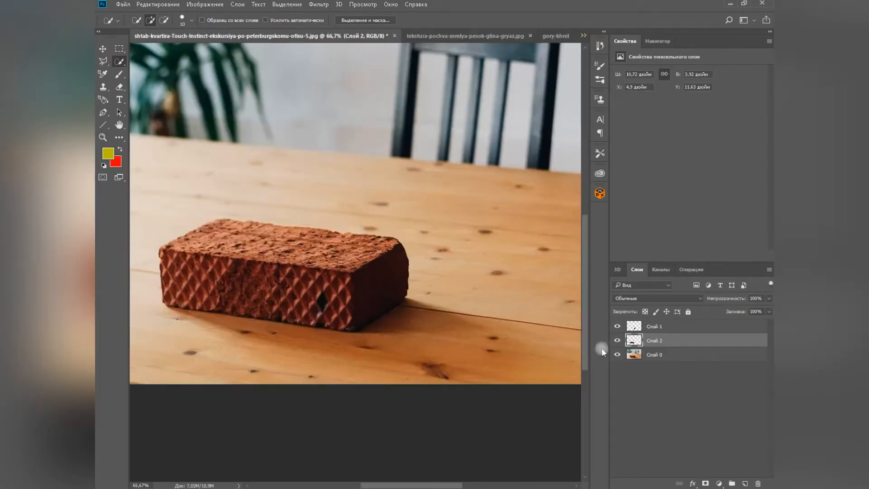
{"action": "left_click", "coordinate": [661, 328]}
{"action": "key", "text": "ctrl+v"}
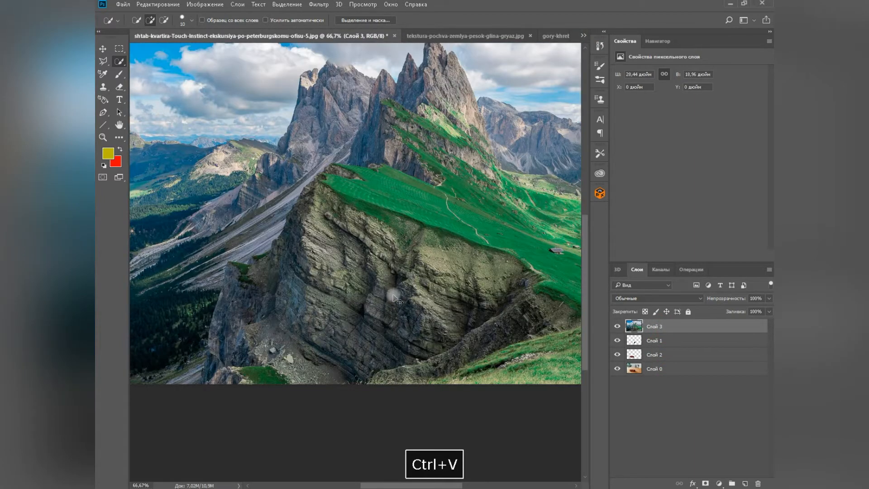
- Shift the pasted mountain photo left and down over the brick, and lower its layer opacity to 40%
{"action": "key", "text": "ctrl+minus"}
{"action": "key", "text": "ctrl+minus"}
{"action": "key", "text": "ctrl+t"}
{"action": "left_click_drag", "start_coordinate": [400, 302], "coordinate": [362, 311]}
{"action": "key", "text": "Return"}
{"action": "left_click", "coordinate": [760, 309]}
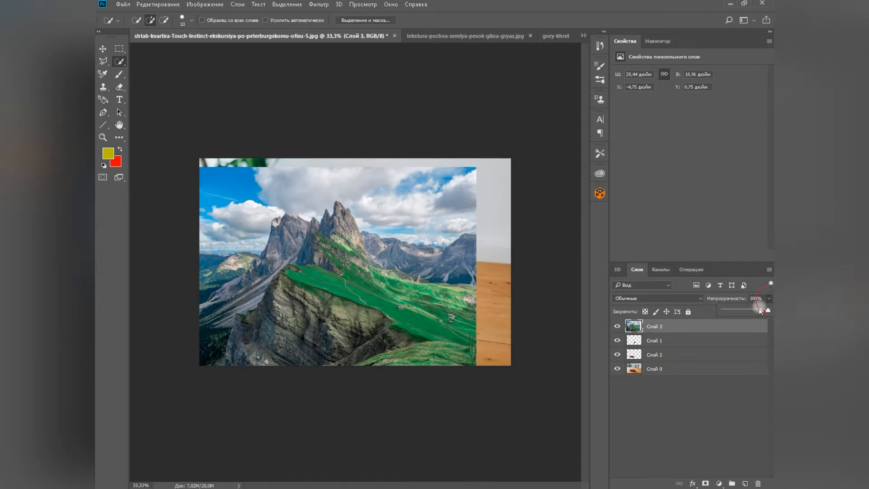
{"action": "left_click_drag", "start_coordinate": [746, 312], "coordinate": [742, 311]}
{"action": "key", "text": "ctrl+plus"}
{"action": "key", "text": "ctrl+plus"}
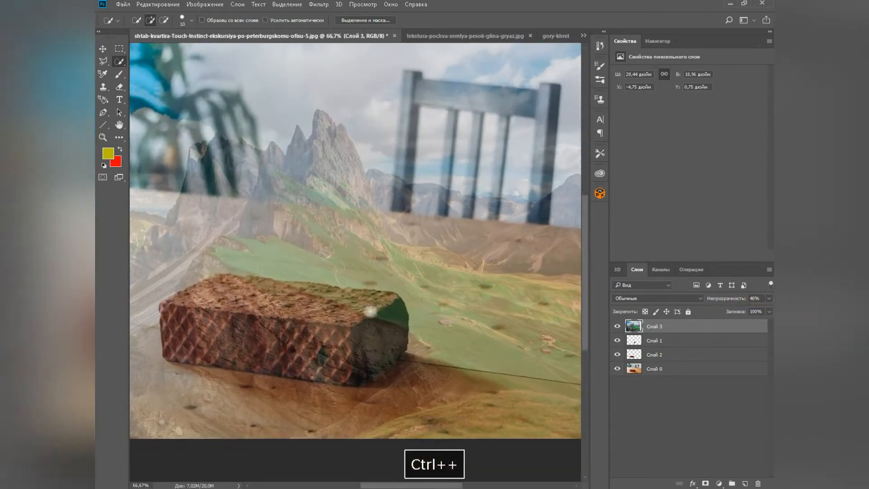
- Transform the mountain photo to about 74.6% scale and -7.11° rotation, aligning its green meadow with the brick's top surface
{"action": "key", "text": "ctrl+t"}
{"action": "left_click_drag", "start_coordinate": [376, 237], "coordinate": [295, 242]}
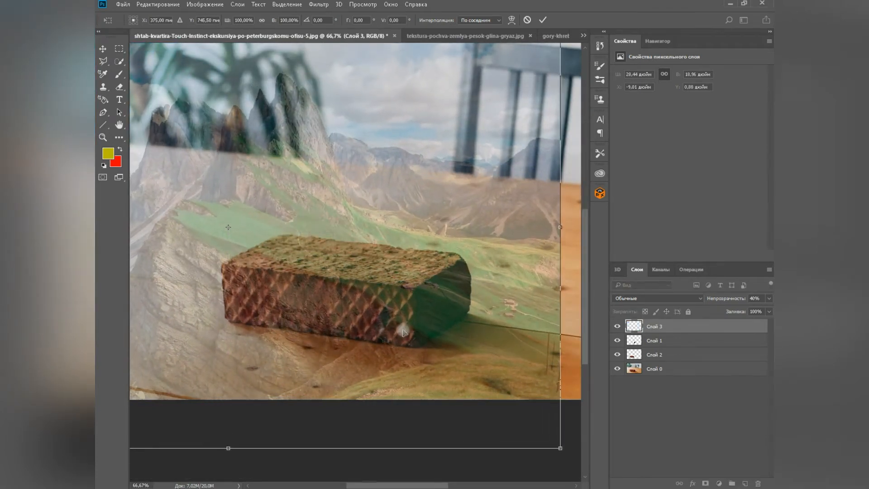
{"action": "key", "text": "ctrl+minus"}
{"action": "key", "text": "ctrl+minus"}
{"action": "left_click_drag", "start_coordinate": [509, 414], "coordinate": [412, 334]}
{"action": "left_click_drag", "start_coordinate": [346, 269], "coordinate": [396, 304]}
{"action": "left_click_drag", "start_coordinate": [527, 127], "coordinate": [509, 102]}
{"action": "left_click_drag", "start_coordinate": [371, 238], "coordinate": [388, 246]}
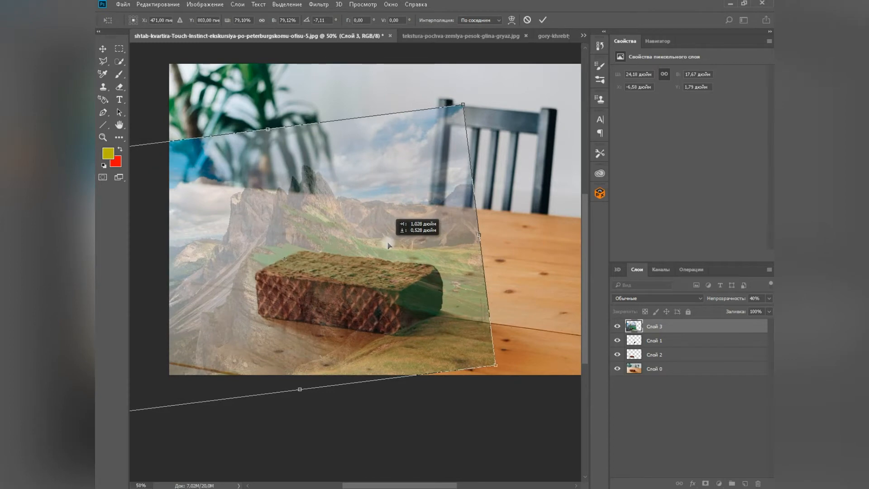
{"action": "left_click_drag", "start_coordinate": [493, 364], "coordinate": [467, 355]}
{"action": "left_click_drag", "start_coordinate": [427, 297], "coordinate": [432, 284]}
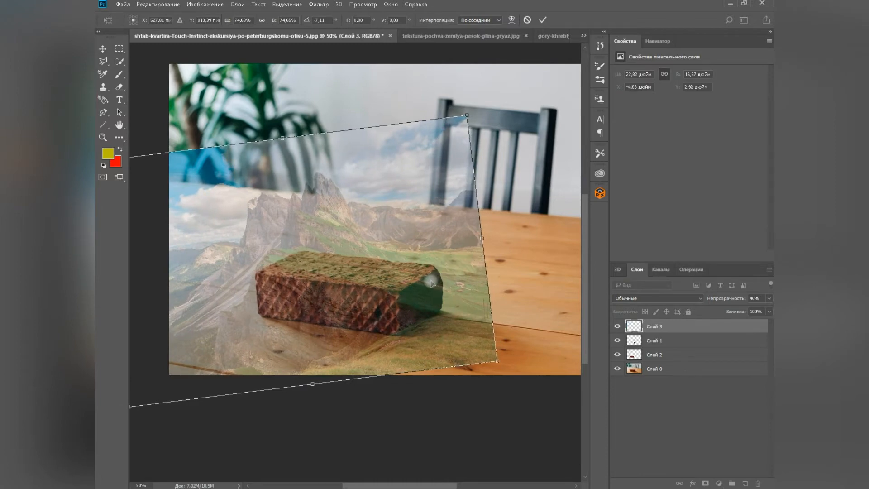
{"action": "key", "text": "Return"}
- Erase the mountain photo over the brick's front and side faces, using the outlines of Слой 2 and Слой 1 as selections
{"action": "key", "text": "w"}
{"action": "key", "text": "ctrl+plus"}
{"action": "key", "text": "ctrl+plus"}
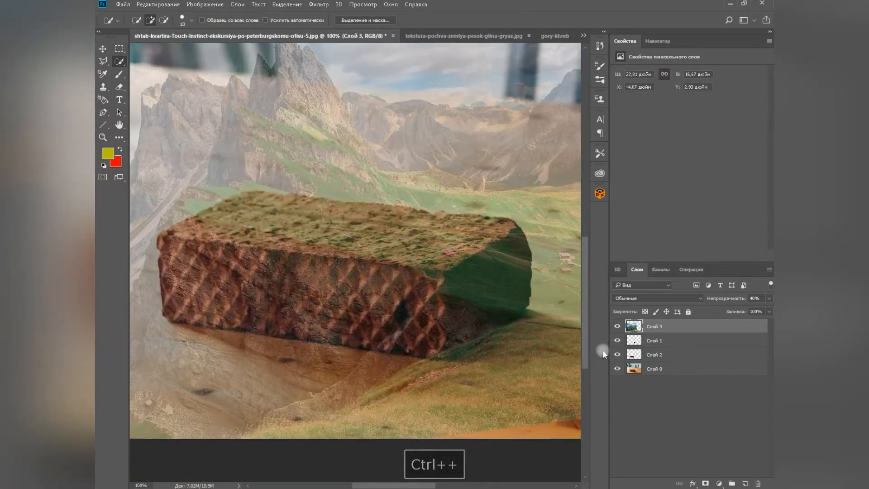
{"action": "left_click", "coordinate": [637, 354], "text": "ctrl"}
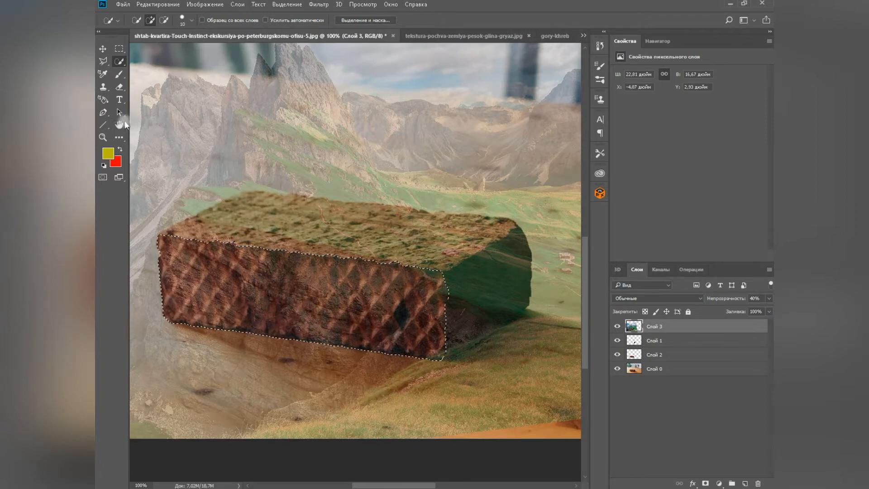
{"action": "left_click", "coordinate": [119, 90]}
{"action": "mouse_move", "coordinate": [326, 338]}
{"action": "left_mouse_down"}
{"action": "mouse_move", "coordinate": [256, 304]}
{"action": "mouse_move", "coordinate": [393, 337]}
{"action": "left_mouse_up"}
{"action": "mouse_move", "coordinate": [475, 326]}
{"action": "left_mouse_down"}
{"action": "mouse_move", "coordinate": [466, 276]}
{"action": "mouse_move", "coordinate": [351, 256]}
{"action": "left_mouse_up"}
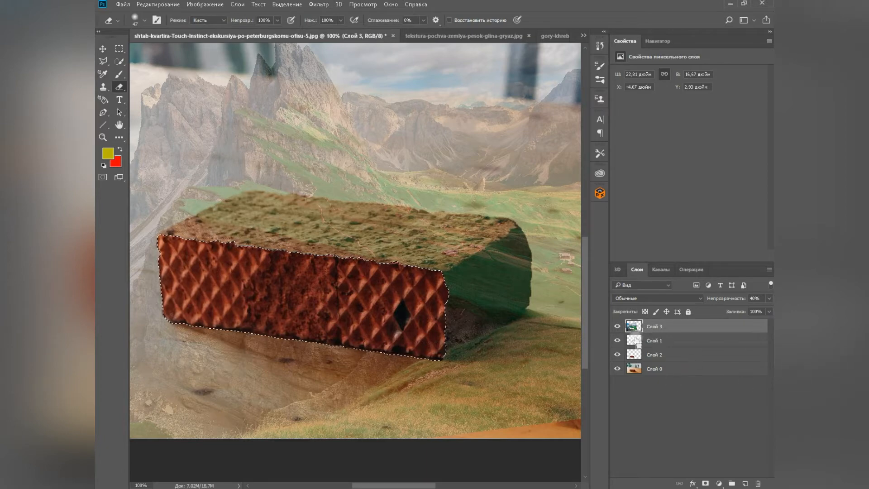
{"action": "left_click", "coordinate": [635, 340], "text": "ctrl"}
{"action": "mouse_move", "coordinate": [476, 300]}
{"action": "left_mouse_down"}
{"action": "mouse_move", "coordinate": [398, 287]}
{"action": "mouse_move", "coordinate": [605, 258]}
{"action": "mouse_move", "coordinate": [421, 355]}
{"action": "left_mouse_up"}
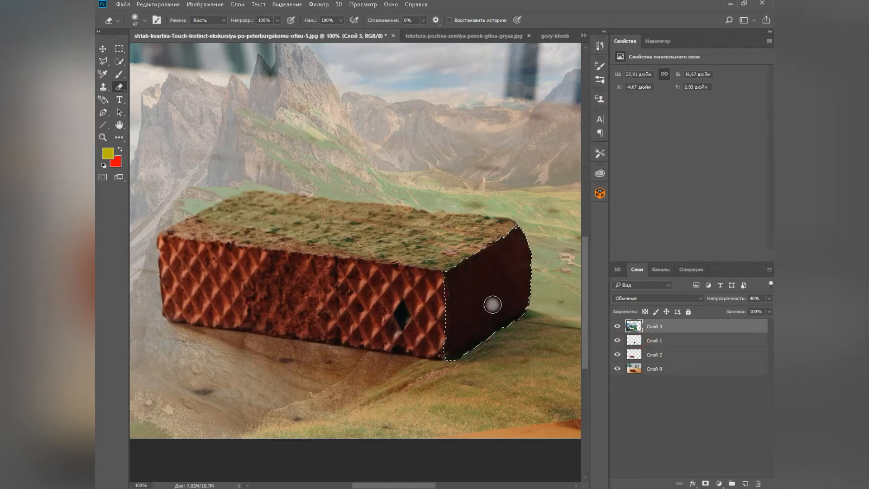
- Clear the selection and restore the mountain layer's opacity to 100%
{"action": "left_click", "coordinate": [119, 49]}
{"action": "left_click", "coordinate": [258, 139]}
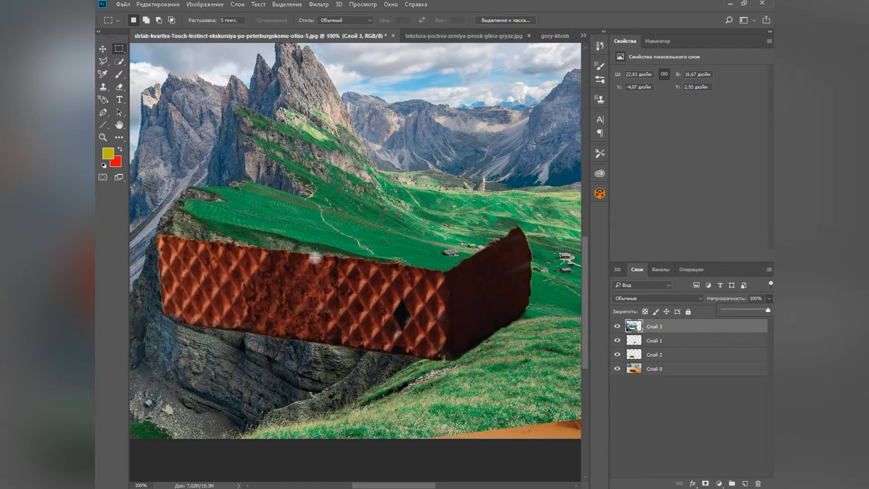
{"action": "scroll", "coordinate": [314, 257], "scroll_direction": "up", "scroll_amount": 1}
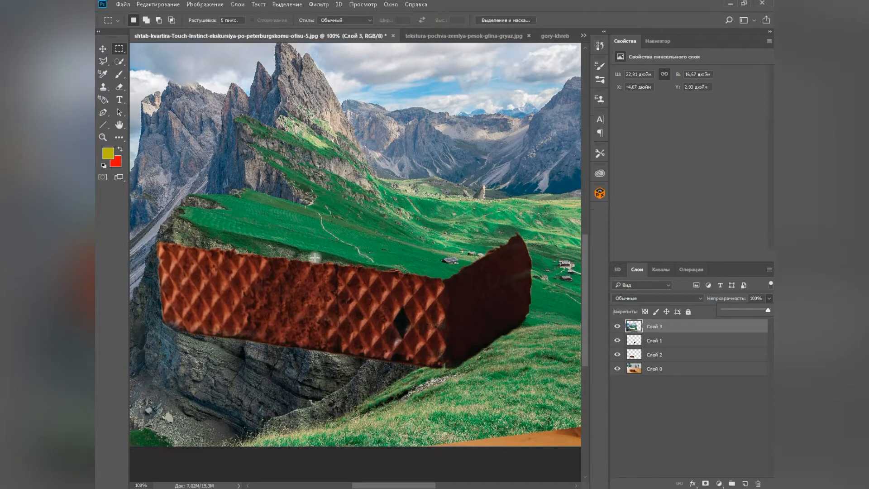
- Erase the mountain photo below the brick and to its left with a large eraser, exposing the table
{"action": "left_click", "coordinate": [119, 86]}
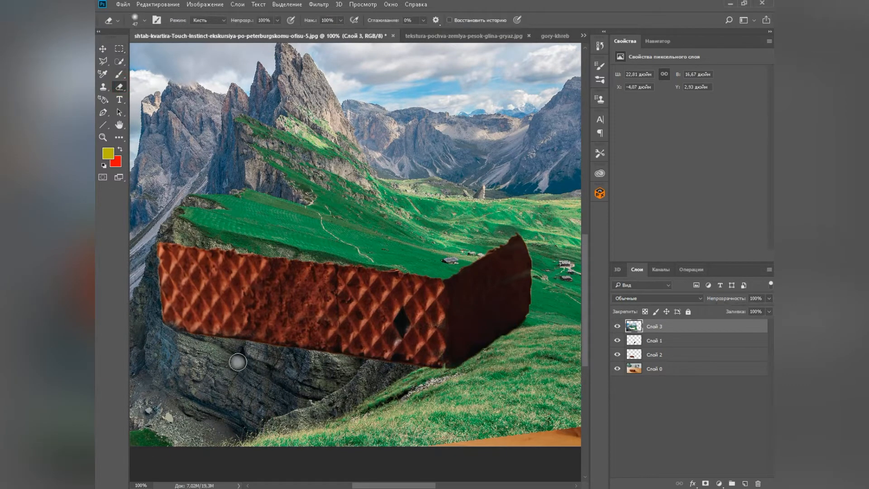
{"action": "scroll", "coordinate": [425, 322], "scroll_direction": "down", "scroll_amount": 5}
{"action": "right_click", "coordinate": [424, 322]}
{"action": "mouse_move", "coordinate": [221, 379]}
{"action": "left_mouse_down"}
{"action": "mouse_move", "coordinate": [344, 335]}
{"action": "mouse_move", "coordinate": [564, 299]}
{"action": "left_mouse_up"}
{"action": "right_click", "coordinate": [345, 329]}
{"action": "left_click", "coordinate": [394, 459]}
{"action": "scroll", "coordinate": [300, 326], "scroll_direction": "left", "scroll_amount": 10}
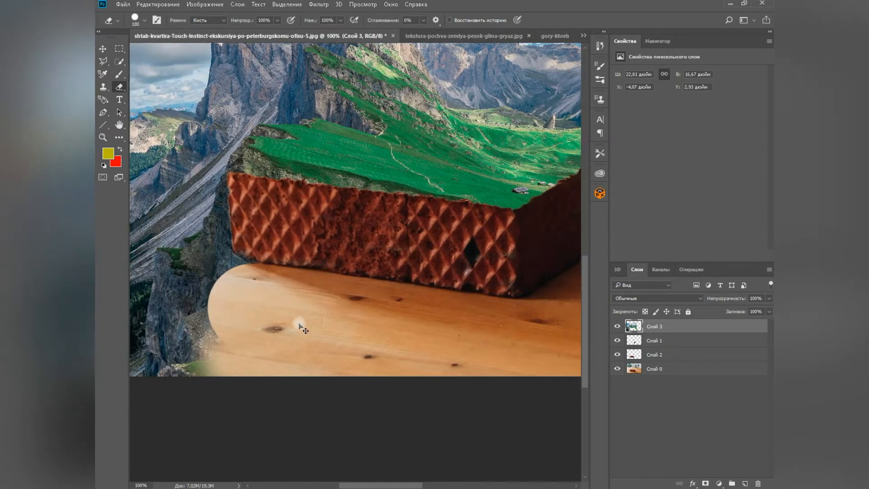
{"action": "mouse_move", "coordinate": [353, 301]}
{"action": "left_mouse_down"}
{"action": "mouse_move", "coordinate": [306, 281]}
{"action": "mouse_move", "coordinate": [194, 306]}
{"action": "left_mouse_up"}
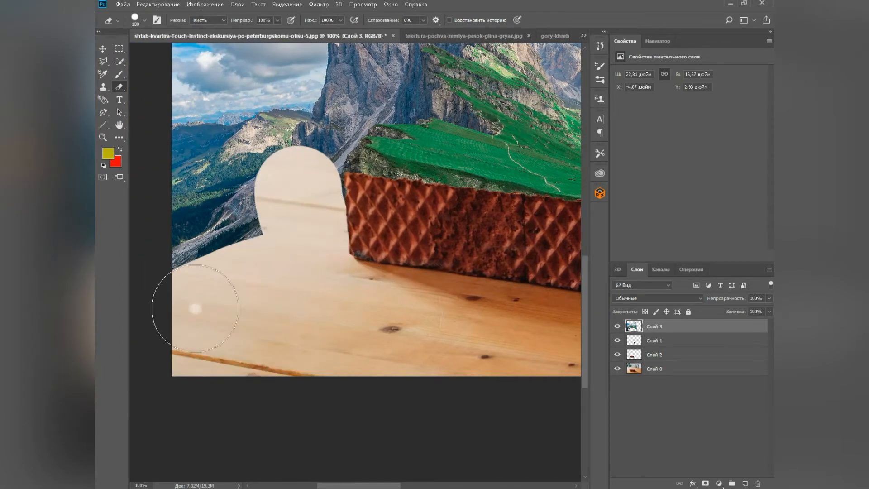
- Erase a narrow band along the mountain's left slope up to the first peaks with a smaller eraser
{"action": "key", "text": "ctrl+plus"}
{"action": "key", "text": "ctrl+plus"}
{"action": "key", "text": "ctrl+plus"}
{"action": "right_click", "coordinate": [301, 323]}
{"action": "left_click_drag", "start_coordinate": [337, 332], "coordinate": [317, 333]}
{"action": "mouse_move", "coordinate": [429, 286]}
{"action": "left_mouse_down"}
{"action": "mouse_move", "coordinate": [428, 278]}
{"action": "mouse_move", "coordinate": [320, 316]}
{"action": "left_mouse_up"}
{"action": "left_click_drag", "start_coordinate": [323, 315], "coordinate": [403, 211]}
{"action": "mouse_move", "coordinate": [462, 199]}
{"action": "left_mouse_down"}
{"action": "mouse_move", "coordinate": [385, 277]}
{"action": "mouse_move", "coordinate": [365, 225]}
{"action": "mouse_move", "coordinate": [335, 217]}
{"action": "mouse_move", "coordinate": [368, 250]}
{"action": "left_mouse_up"}
{"action": "scroll", "coordinate": [368, 238], "scroll_direction": "up", "scroll_amount": 8}
- Erase the sky around the upper peaks along their outlines, using eraser sizes of 5 and 10 px
{"action": "right_click", "coordinate": [351, 242]}
{"action": "type", "text": "5"}
{"action": "key", "text": "Return"}
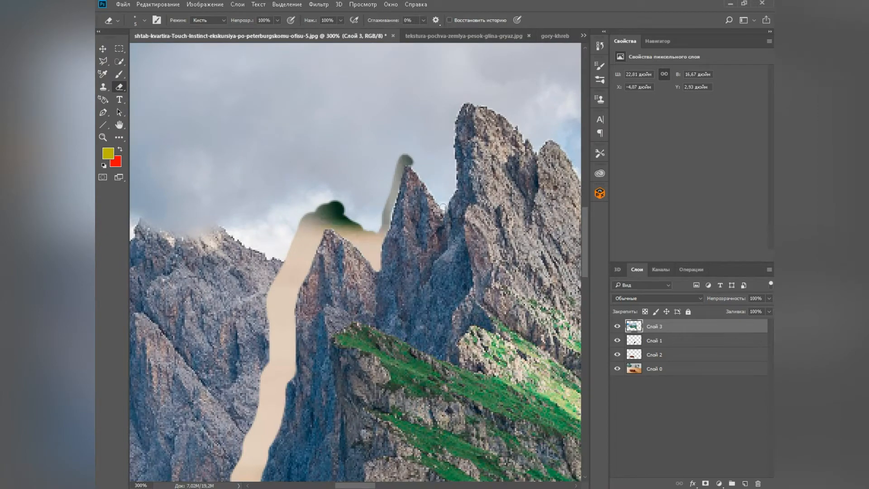
{"action": "scroll", "coordinate": [388, 212], "scroll_direction": "right", "scroll_amount": 3}
{"action": "right_click", "coordinate": [396, 188]}
{"action": "type", "text": "10"}
{"action": "key", "text": "Return"}
{"action": "left_click_drag", "start_coordinate": [389, 195], "coordinate": [399, 98]}
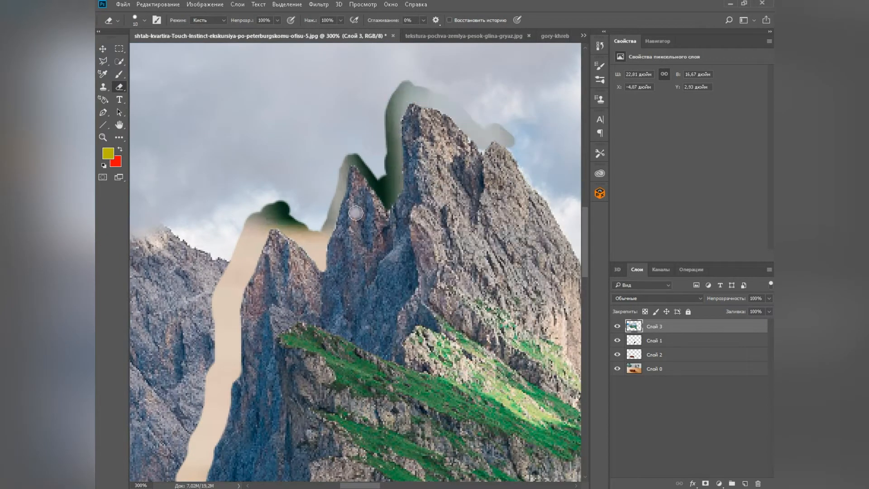
{"action": "left_click_drag", "start_coordinate": [356, 213], "coordinate": [403, 121]}
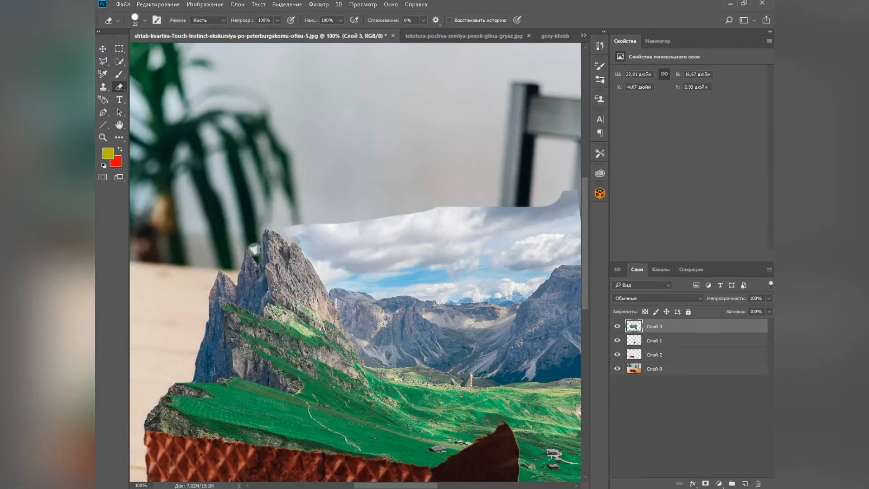
- Erase the remaining clouds, distant mountains and valley behind the main peak and beyond the brick's right side
{"action": "key", "text": "ctrl+minus"}
{"action": "key", "text": "ctrl+plus"}
{"action": "key", "text": "ctrl+plus"}
{"action": "key", "text": "ctrl+plus"}
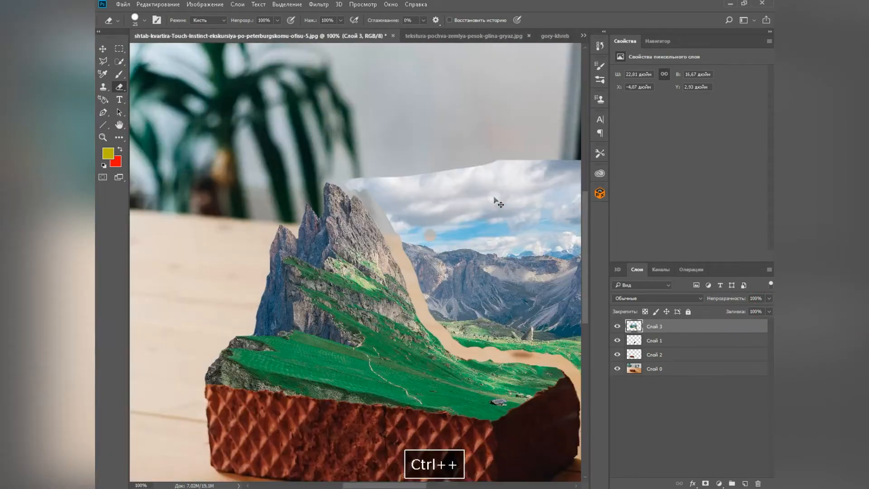
{"action": "mouse_move", "coordinate": [500, 200]}
{"action": "left_mouse_down"}
{"action": "mouse_move", "coordinate": [310, 171]}
{"action": "mouse_move", "coordinate": [388, 171]}
{"action": "left_mouse_up"}
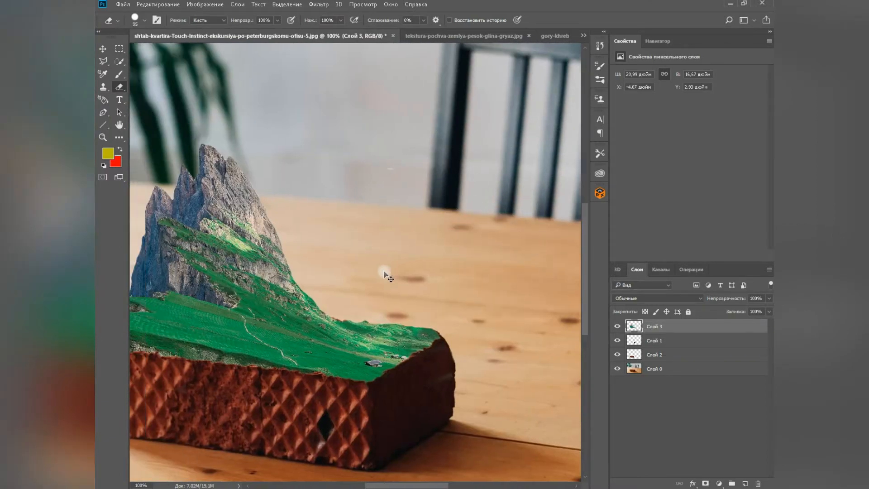
- Refine the meadow's rear edge and the mountain's right slope with a 5 px eraser
{"action": "key", "text": "ctrl+plus"}
{"action": "key", "text": "ctrl+minus"}
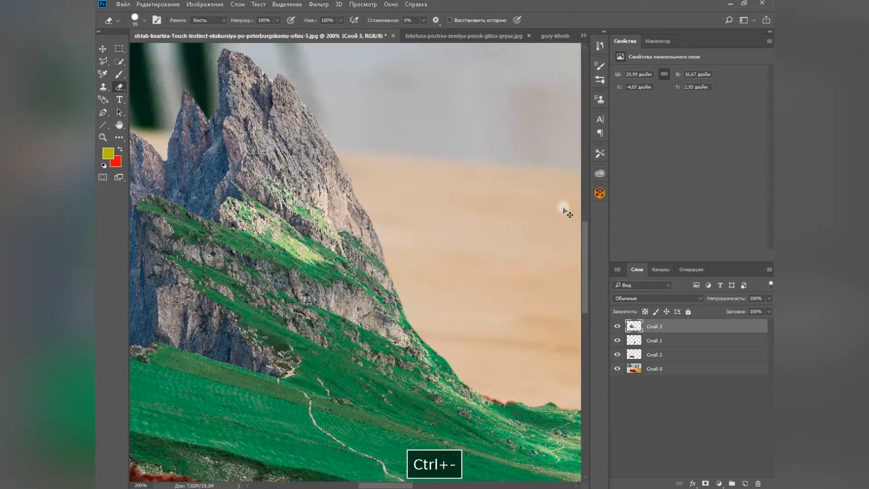
{"action": "scroll", "coordinate": [496, 317], "scroll_direction": "down", "scroll_amount": 5}
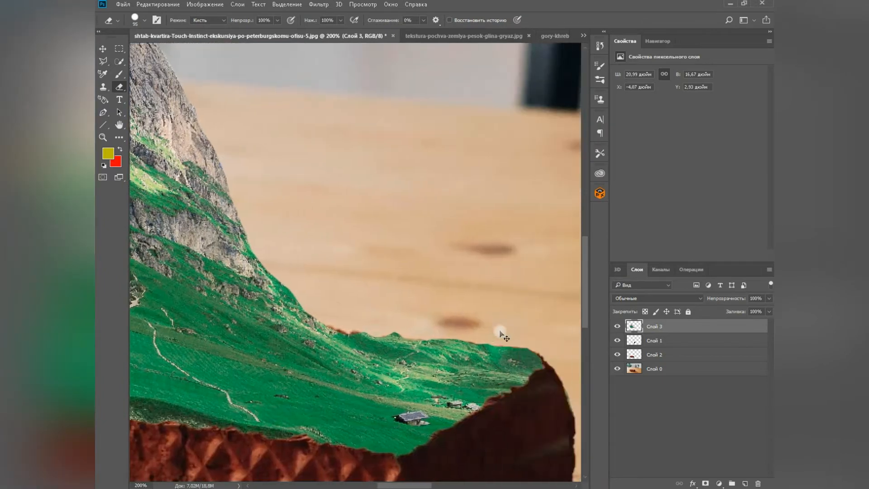
{"action": "scroll", "coordinate": [501, 333], "scroll_direction": "right", "scroll_amount": 3}
{"action": "key", "text": "ctrl+plus"}
{"action": "key", "text": "ctrl+plus"}
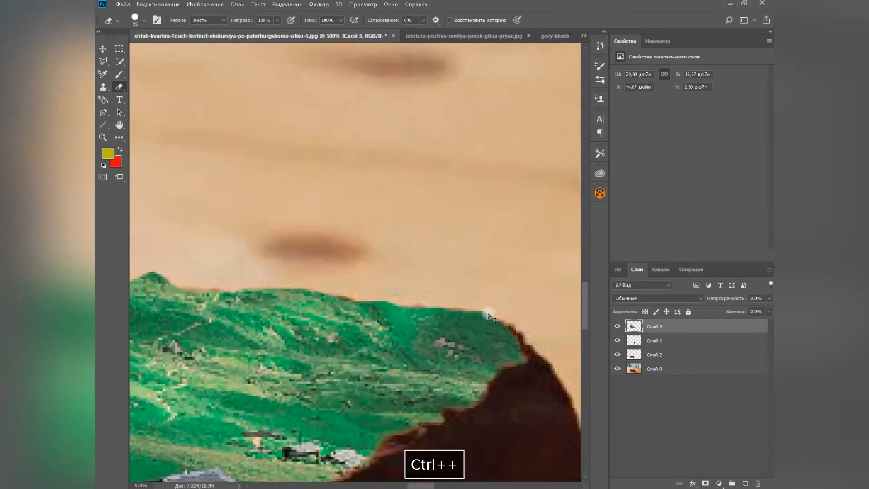
{"action": "key", "text": "ctrl+plus"}
{"action": "right_click", "coordinate": [491, 315]}
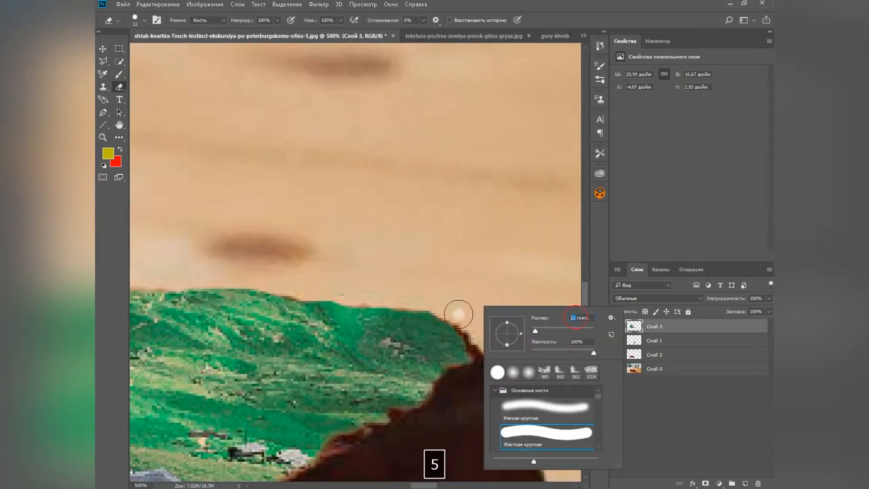
{"action": "type", "text": "5"}
{"action": "key", "text": "Return"}
{"action": "scroll", "coordinate": [380, 297], "scroll_direction": "left", "scroll_amount": 6}
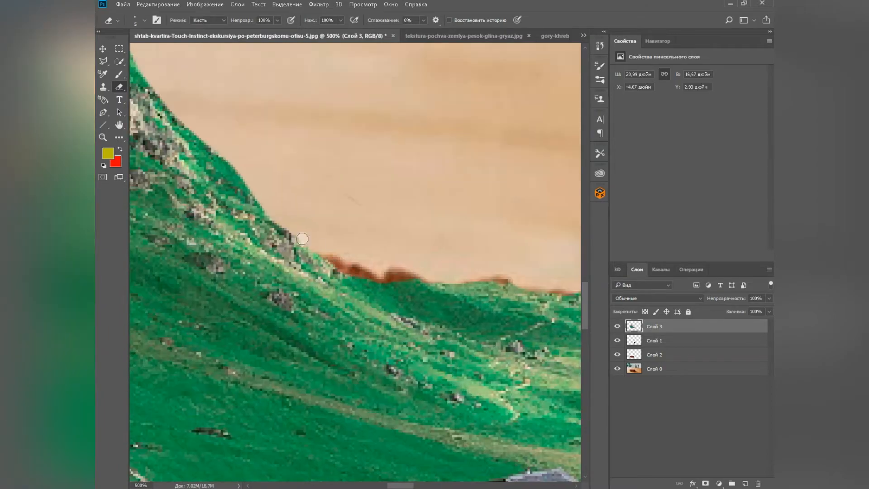
{"action": "scroll", "coordinate": [312, 154], "scroll_direction": "up", "scroll_amount": 8}
{"action": "scroll", "coordinate": [317, 140], "scroll_direction": "left", "scroll_amount": 4}
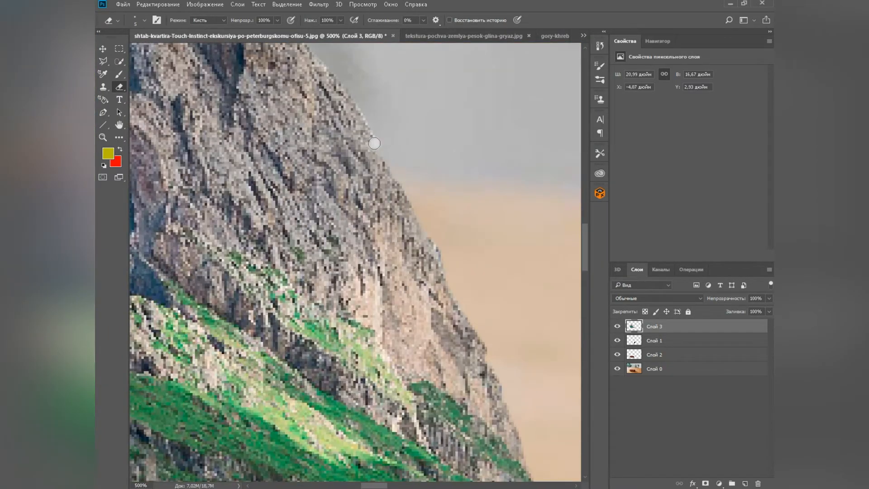
{"action": "scroll", "coordinate": [353, 181], "scroll_direction": "up", "scroll_amount": 4}
{"action": "scroll", "coordinate": [299, 174], "scroll_direction": "left", "scroll_amount": 1}
{"action": "left_click_drag", "start_coordinate": [290, 162], "coordinate": [245, 103]}
{"action": "scroll", "coordinate": [287, 213], "scroll_direction": "left", "scroll_amount": 3}
- On the background photo layer, clone table wood over the brick's reddish edge behind the meadow with a 29 px Clone Stamp
{"action": "key", "text": "ctrl+minus"}
{"action": "key", "text": "ctrl+minus"}
{"action": "scroll", "coordinate": [492, 388], "scroll_direction": "down", "scroll_amount": 8}
{"action": "scroll", "coordinate": [493, 388], "scroll_direction": "right", "scroll_amount": 2}
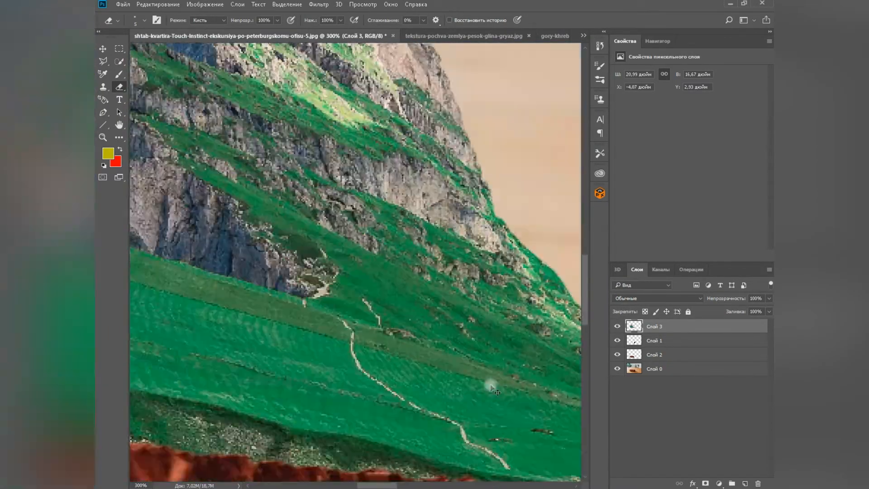
{"action": "scroll", "coordinate": [493, 388], "scroll_direction": "right", "scroll_amount": 3}
{"action": "scroll", "coordinate": [493, 388], "scroll_direction": "down", "scroll_amount": 2}
{"action": "key", "text": "alt+shift+bracketleft"}
{"action": "key", "text": "s"}
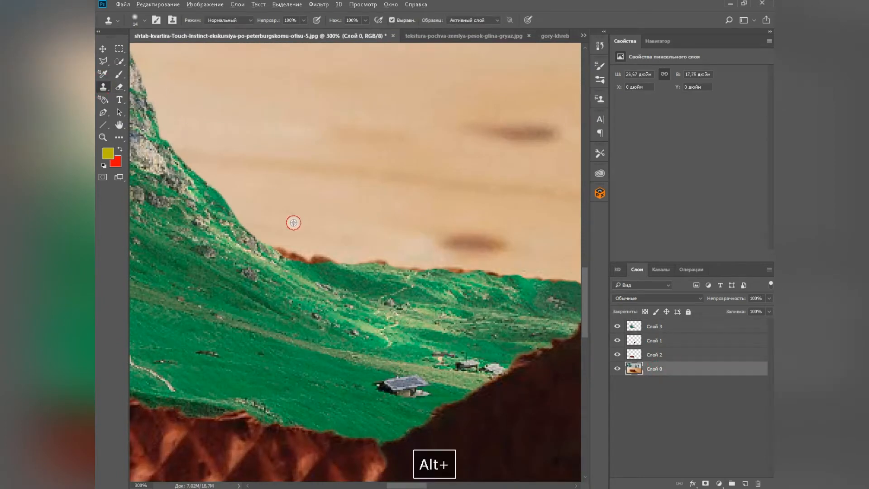
{"action": "right_click", "coordinate": [293, 223]}
{"action": "left_click", "coordinate": [287, 202], "text": "alt"}
{"action": "left_click_drag", "start_coordinate": [280, 241], "coordinate": [293, 248]}
{"action": "mouse_move", "coordinate": [358, 257]}
{"action": "left_mouse_down"}
{"action": "mouse_move", "coordinate": [398, 262]}
{"action": "mouse_move", "coordinate": [385, 257]}
{"action": "left_mouse_up"}
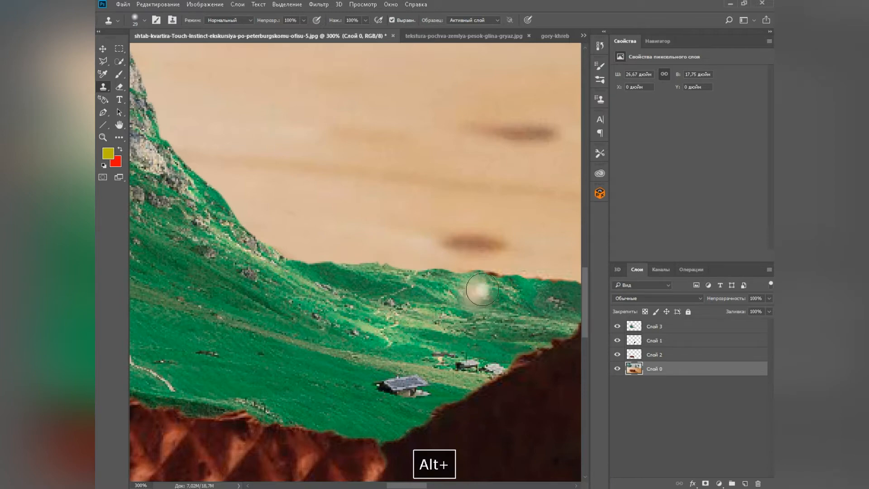
- Clone table wood over the remaining brick edge around the meadow's far right corner
{"action": "scroll", "coordinate": [407, 272], "scroll_direction": "right", "scroll_amount": 5}
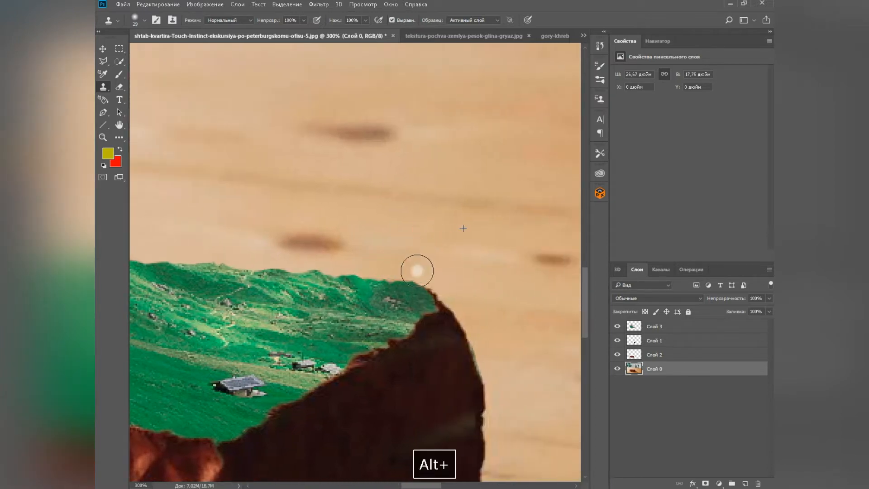
{"action": "left_click_drag", "start_coordinate": [417, 271], "coordinate": [452, 290]}
{"action": "key", "text": "ctrl+minus"}
{"action": "key", "text": "ctrl+minus"}
{"action": "key", "text": "ctrl+minus"}
{"action": "key", "text": "ctrl+minus"}
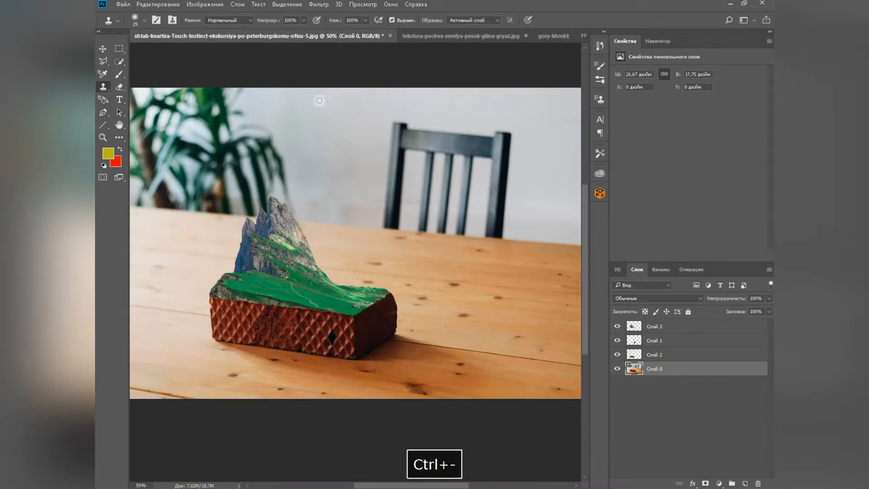
- Copy the whole soil texture image into the composite and place its layer directly above the brick's front-face layer
{"action": "left_click", "coordinate": [413, 35]}
{"action": "key", "text": "ctrl+a"}
{"action": "key", "text": "ctrl+c"}
{"action": "left_click", "coordinate": [199, 37]}
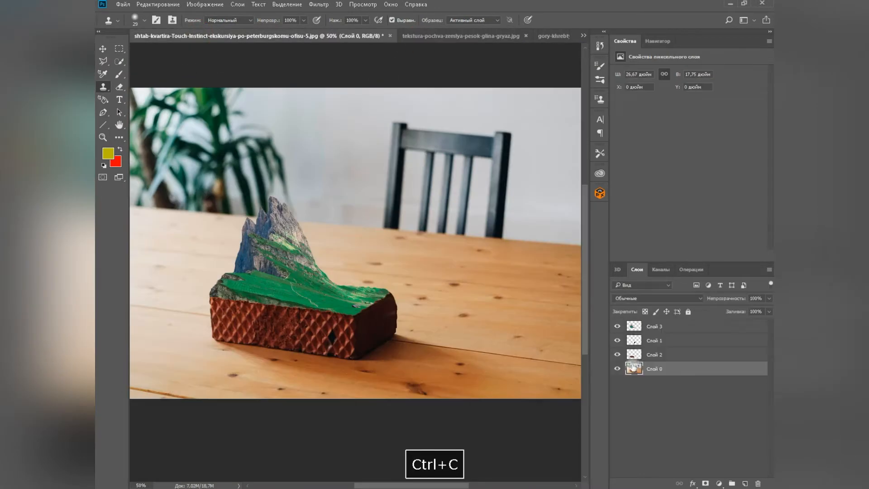
{"action": "key", "text": "ctrl+v"}
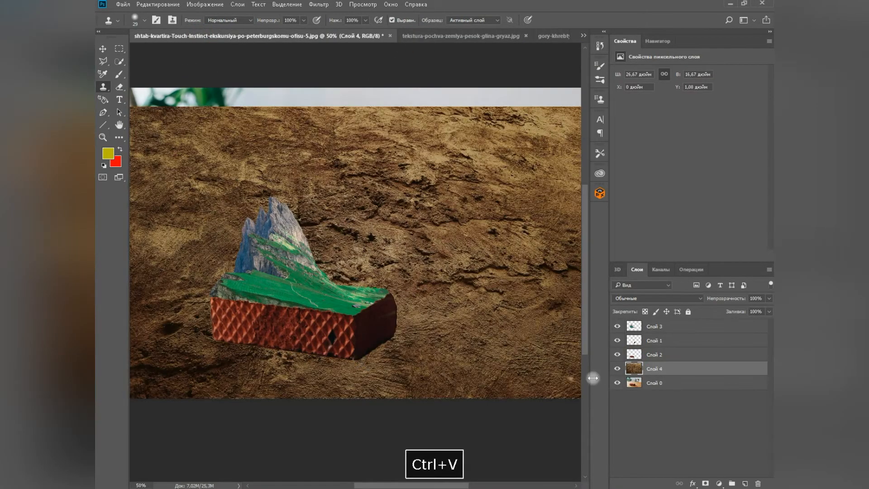
{"action": "left_click_drag", "start_coordinate": [653, 369], "coordinate": [653, 354]}
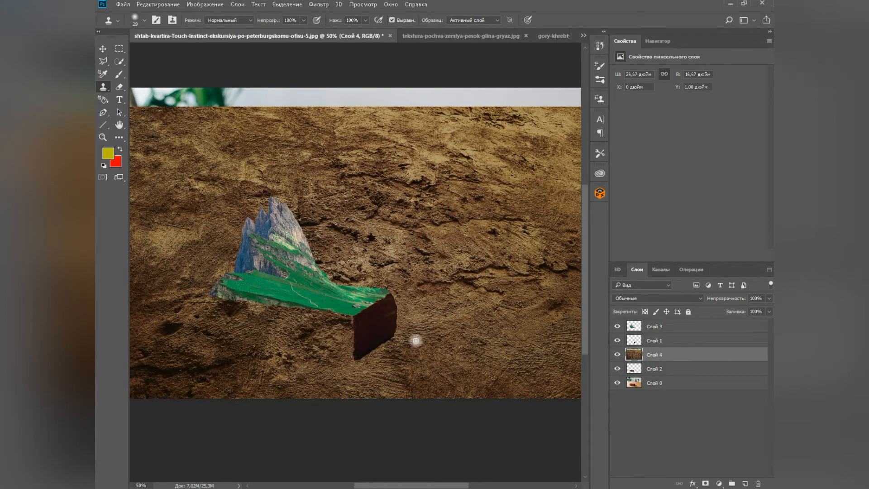
- Scale down, rotate and position the soil texture so it covers the brick's entire front face
{"action": "key", "text": "ctrl+minus"}
{"action": "key", "text": "ctrl+minus"}
{"action": "key", "text": "ctrl+t"}
{"action": "left_click_drag", "start_coordinate": [471, 338], "coordinate": [379, 282]}
{"action": "mouse_move", "coordinate": [356, 269]}
{"action": "left_mouse_down"}
{"action": "mouse_move", "coordinate": [362, 312]}
{"action": "mouse_move", "coordinate": [389, 339]}
{"action": "left_mouse_up"}
{"action": "key", "text": "Return"}
- Load the outline of the brick's front-face layer as a selection while keeping the soil texture layer active
{"action": "key", "text": "s"}
{"action": "key", "text": "ctrl+plus"}
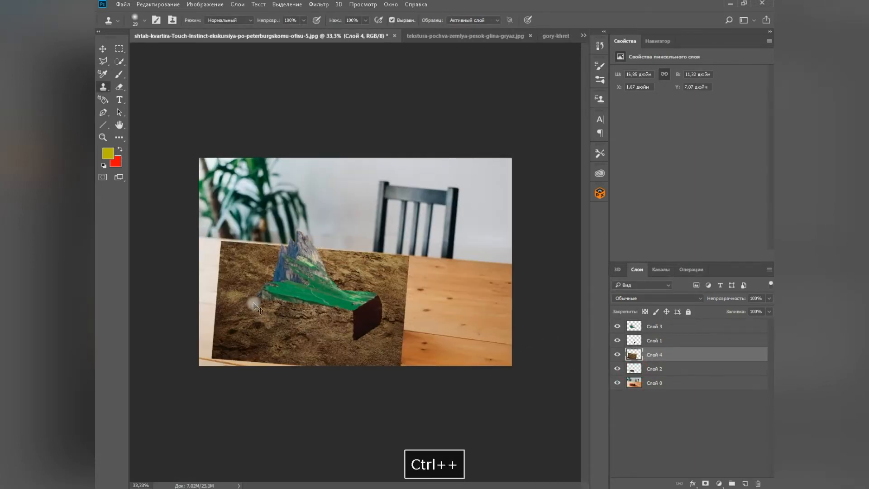
{"action": "key", "text": "ctrl+plus"}
{"action": "key", "text": "ctrl+plus"}
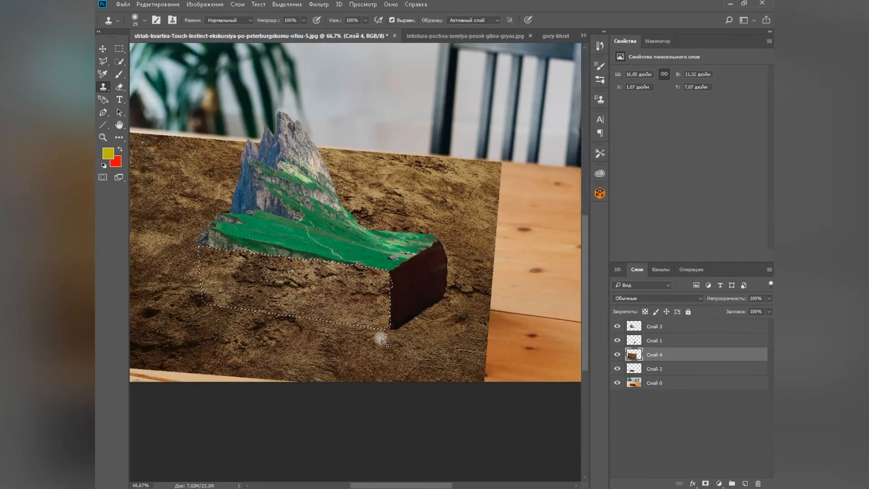
{"action": "key", "text": "ctrl+plus"}
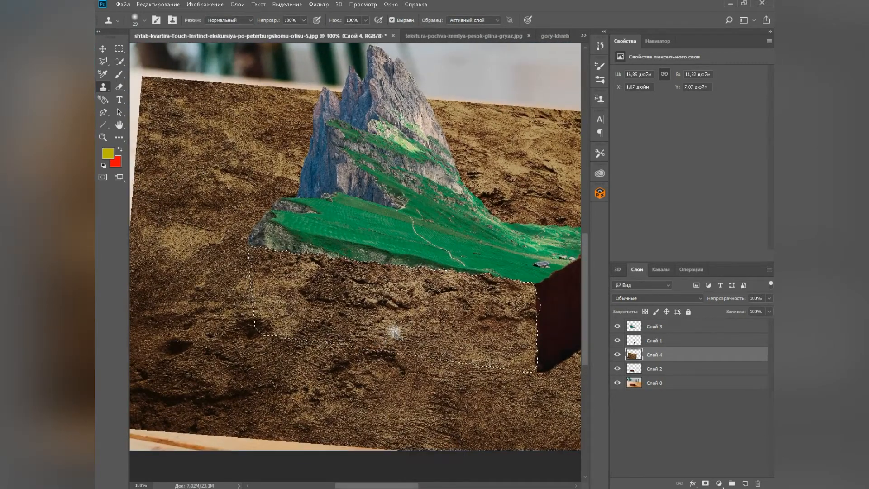
{"action": "key", "text": "ctrl+t"}
{"action": "left_click_drag", "start_coordinate": [394, 333], "coordinate": [405, 322]}
{"action": "key", "text": "ctrl+z"}
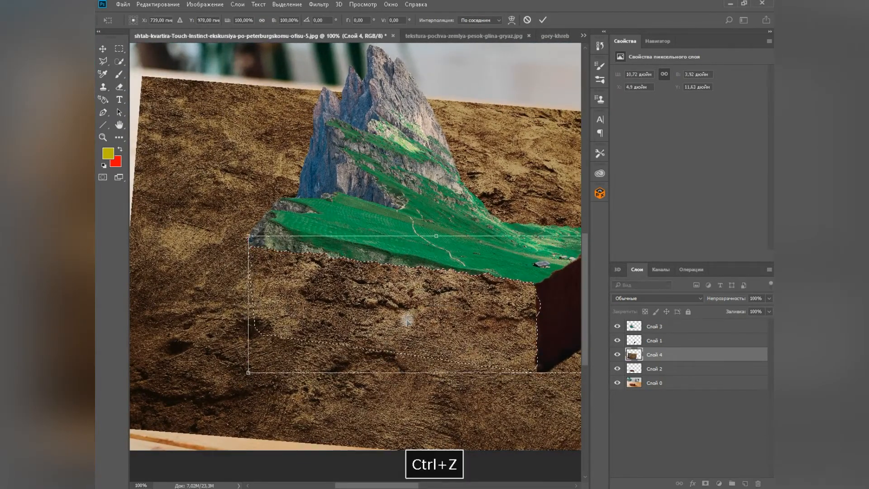
{"action": "key", "text": "Return"}
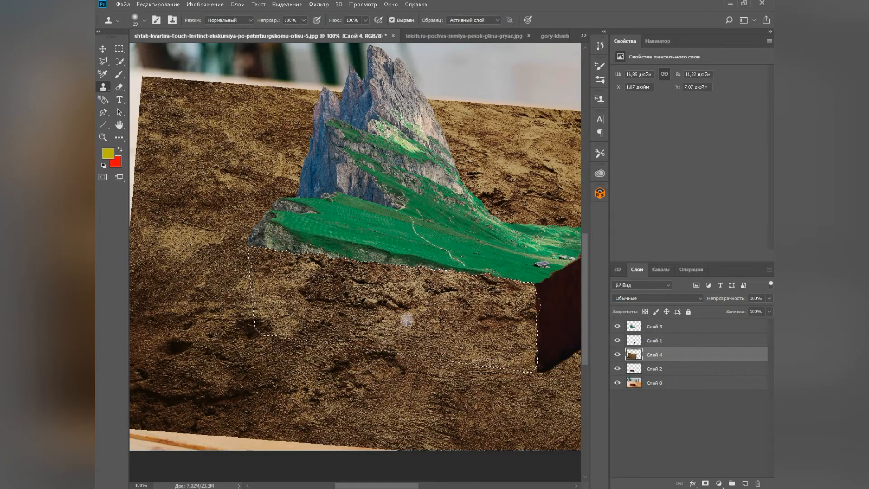
- Invert the selection, delete the soil texture outside the brick's front face, and deselect
{"action": "key", "text": "ctrl+shift+i"}
{"action": "key", "text": "ctrl+minus"}
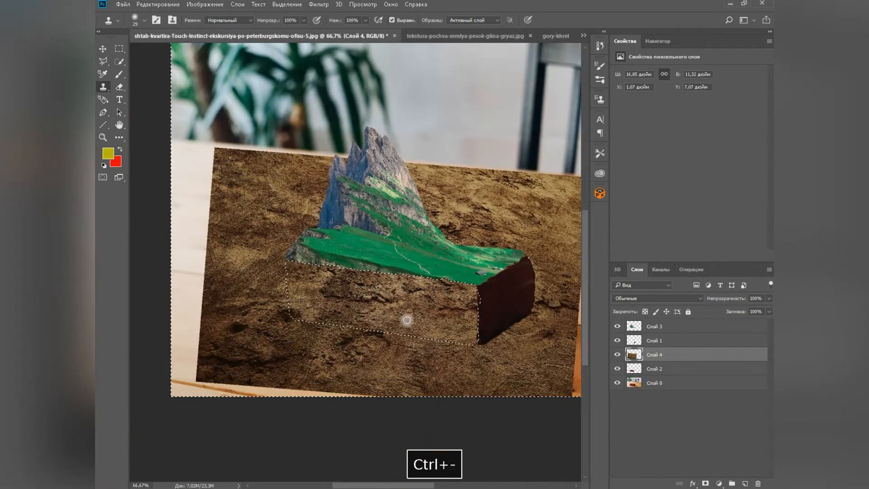
{"action": "key", "text": "ctrl+minus"}
{"action": "key", "text": "Delete"}
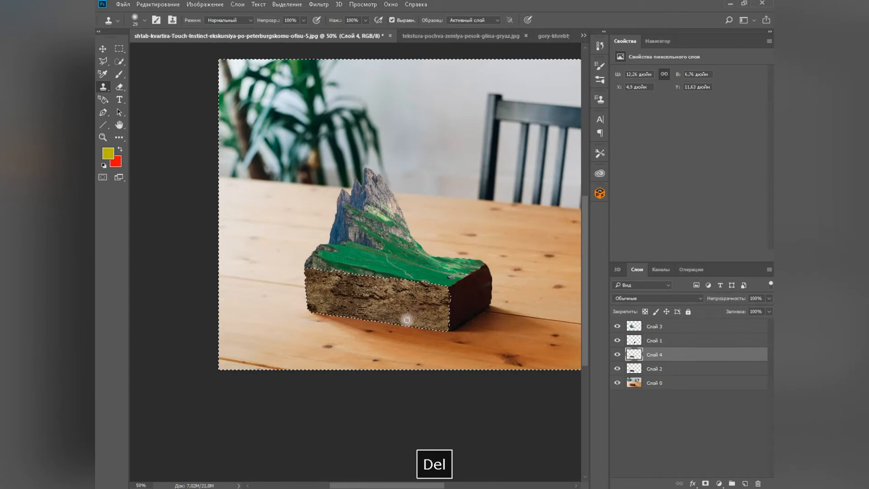
{"action": "left_click", "coordinate": [119, 48]}
- Examine the soil-textured front face and its borders with the meadow, table and dark side face
{"action": "key", "text": "ctrl+plus"}
{"action": "key", "text": "ctrl+plus"}
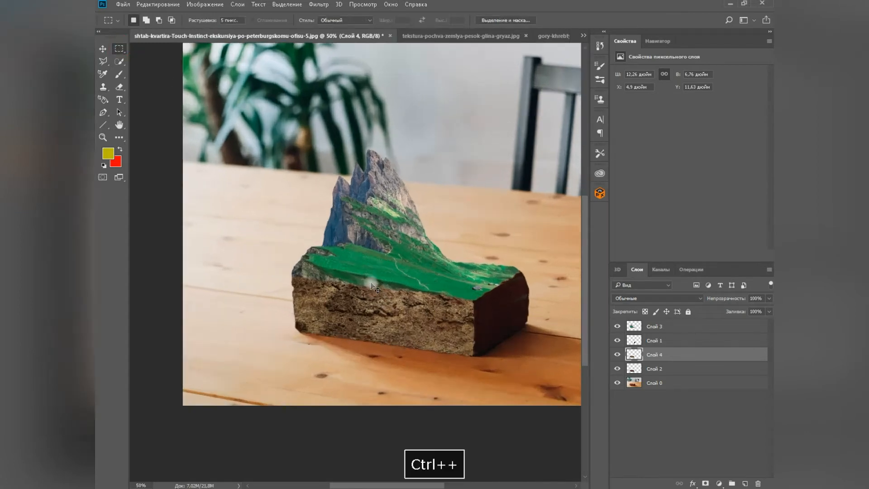
{"action": "key", "text": "ctrl+plus"}
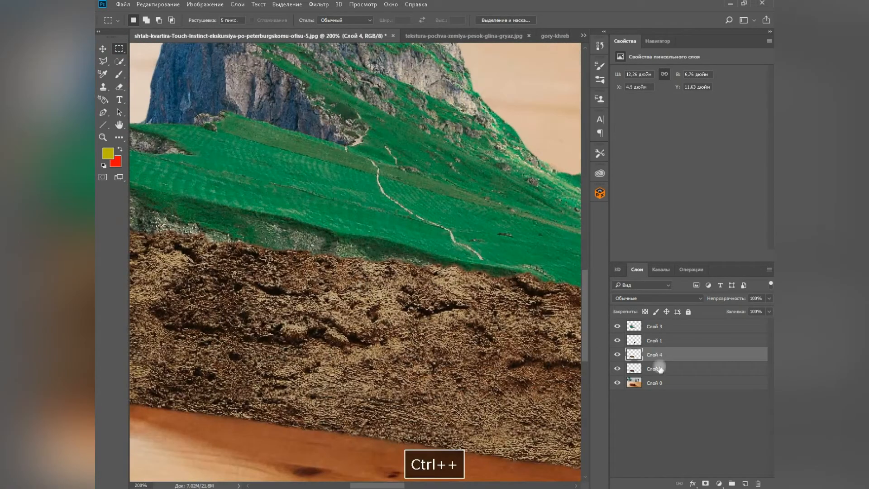
{"action": "scroll", "coordinate": [520, 334], "scroll_direction": "down", "scroll_amount": 3}
{"action": "key", "text": "ctrl+minus"}
{"action": "key", "text": "ctrl+minus"}
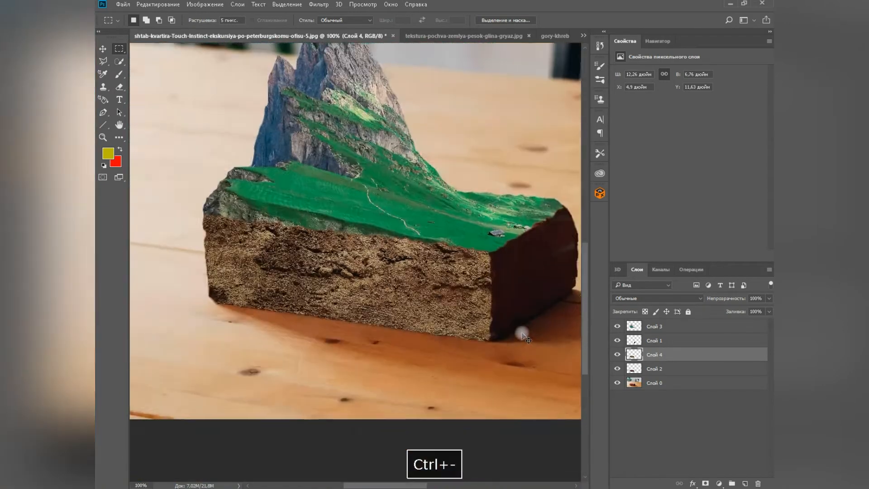
{"action": "left_click_drag", "start_coordinate": [521, 333], "coordinate": [448, 303]}
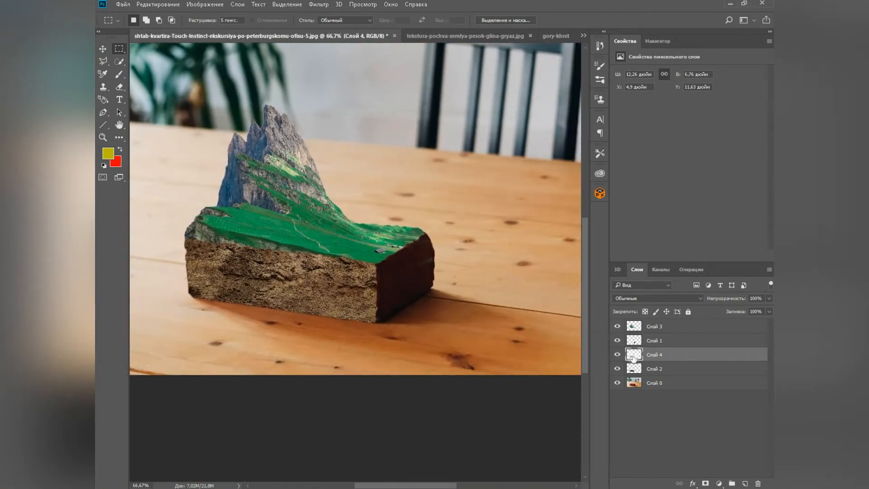
- Sample a light grey from the meadow's rocky rim and paint it on a new layer along the soil face's upper edge
{"action": "left_click", "coordinate": [119, 74]}
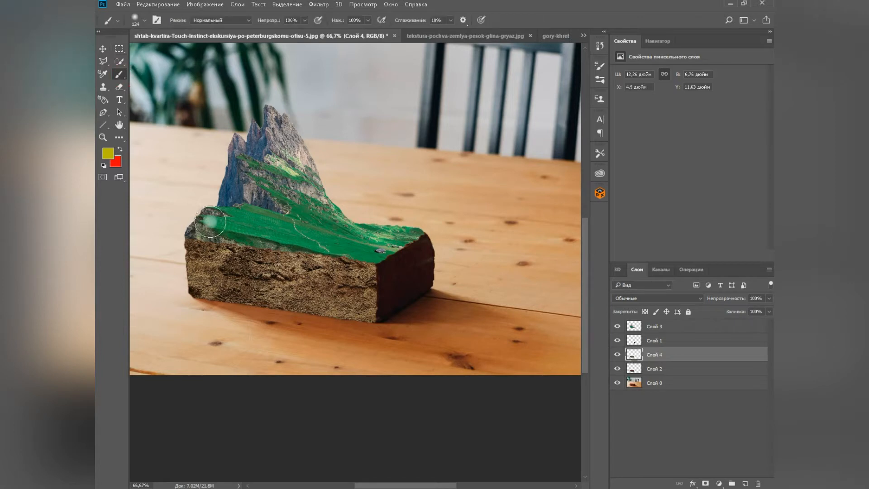
{"action": "left_click", "coordinate": [225, 241], "text": "alt"}
{"action": "key", "text": "ctrl+z"}
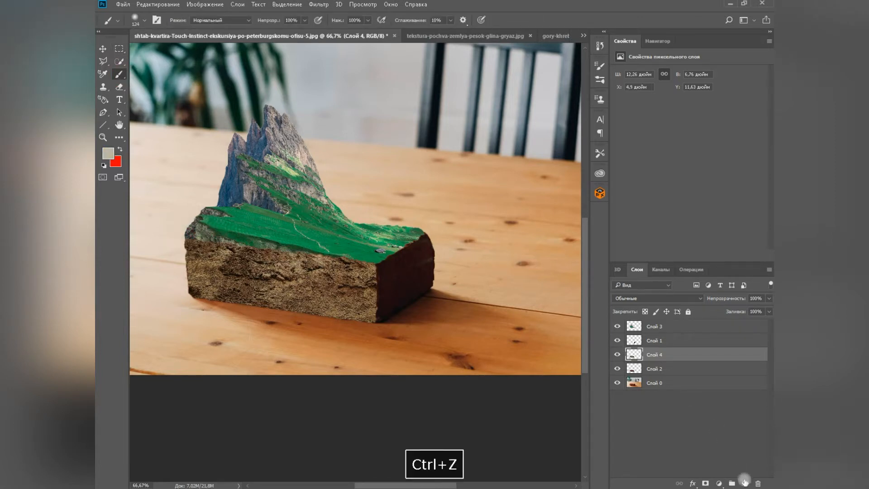
{"action": "left_click_drag", "start_coordinate": [397, 267], "coordinate": [106, 216]}
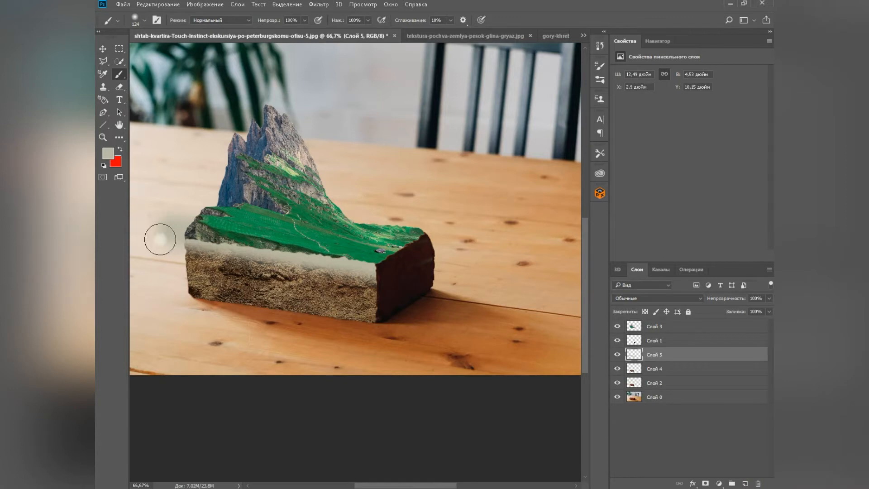
{"action": "left_click_drag", "start_coordinate": [162, 239], "coordinate": [376, 264]}
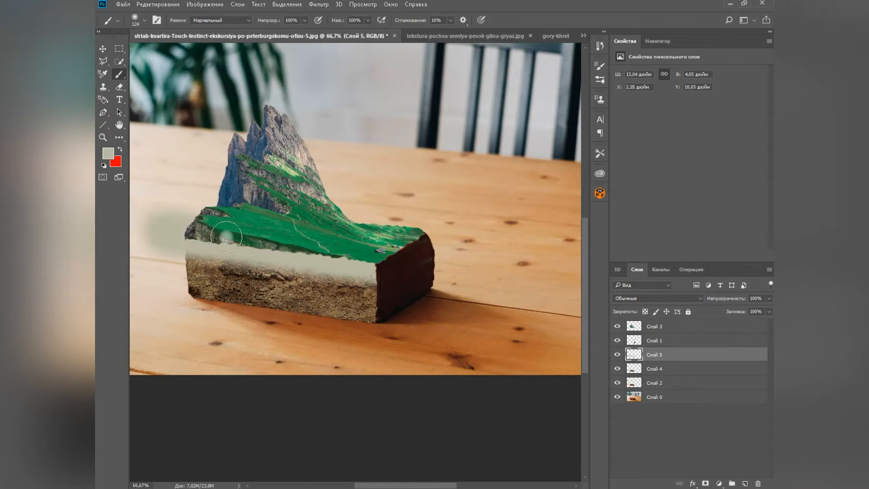
- Erase the grey paint that spilled onto the table beside the block's left end
{"action": "left_click", "coordinate": [119, 87]}
{"action": "right_click", "coordinate": [173, 208]}
{"action": "left_click", "coordinate": [251, 231]}
{"action": "mouse_move", "coordinate": [172, 185]}
{"action": "left_mouse_down"}
{"action": "mouse_move", "coordinate": [154, 222]}
{"action": "mouse_move", "coordinate": [165, 251]}
{"action": "left_mouse_up"}
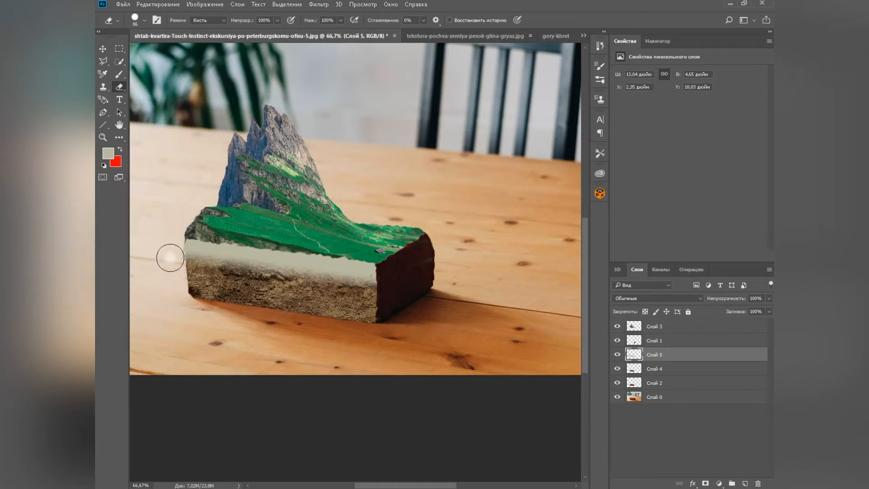
- Try blend modes on the grey paint layer, choose Осветление основы, and lower its opacity to 65%
{"action": "left_click", "coordinate": [119, 74]}
{"action": "left_click", "coordinate": [656, 299]}
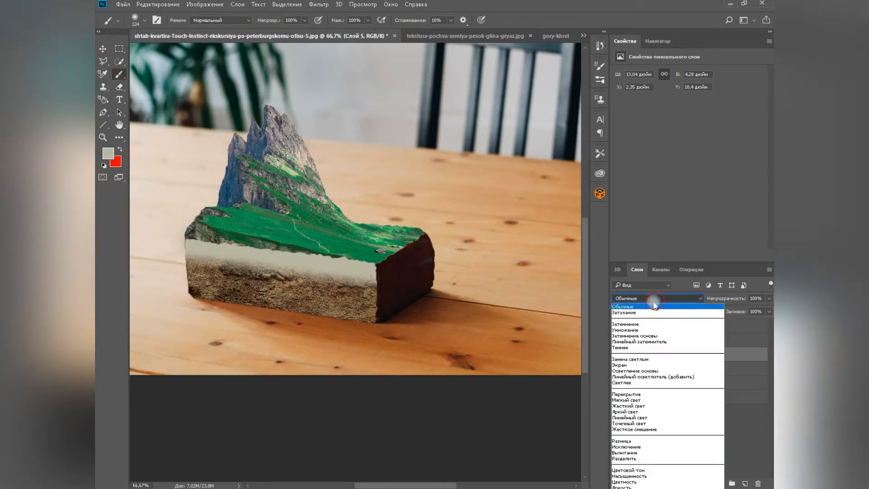
{"action": "left_click", "coordinate": [641, 325]}
{"action": "key", "text": "Down"}
{"action": "key", "text": "Down"}
{"action": "key", "text": "Down"}
{"action": "key", "text": "Down"}
{"action": "key", "text": "Down"}
{"action": "key", "text": "Down"}
{"action": "key", "text": "Down"}
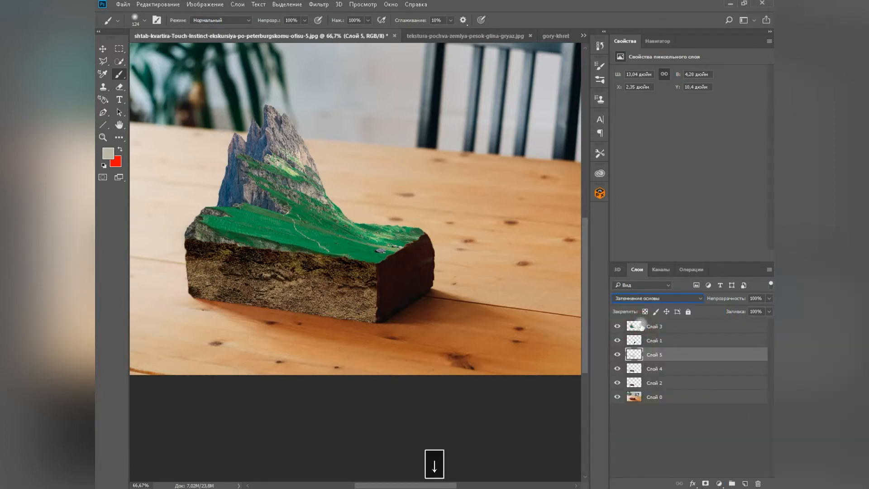
{"action": "left_click", "coordinate": [769, 298]}
{"action": "left_click_drag", "start_coordinate": [770, 310], "coordinate": [746, 312]}
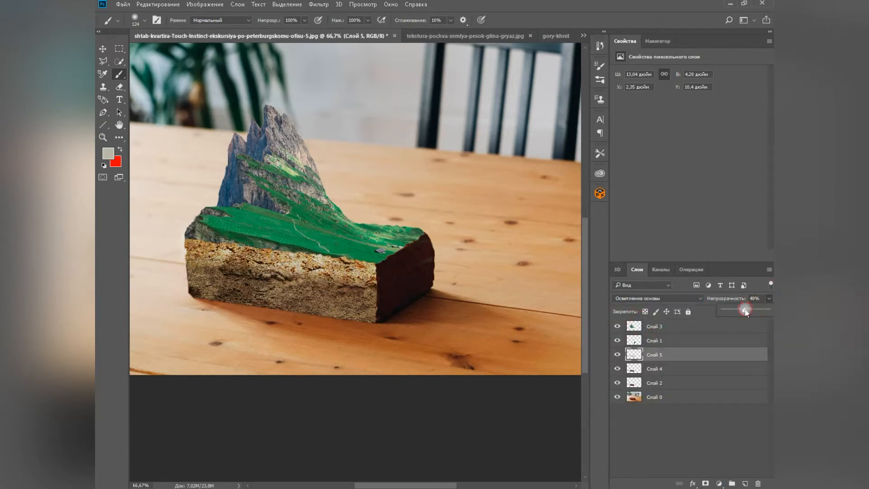
- Add a Curves adjustment layer above the grey paint layer and lower its white point to an output of 180
{"action": "left_click", "coordinate": [720, 483]}
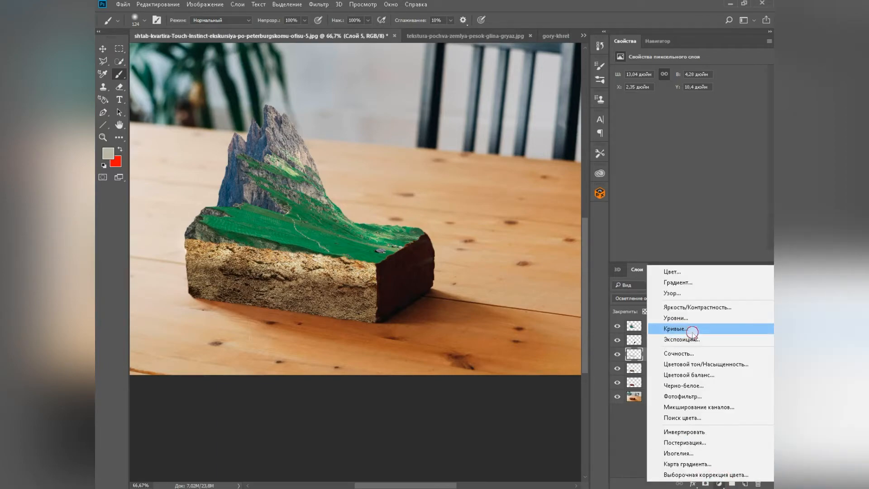
{"action": "left_click", "coordinate": [693, 329]}
{"action": "key", "text": "ctrl+plus"}
{"action": "key", "text": "ctrl+plus"}
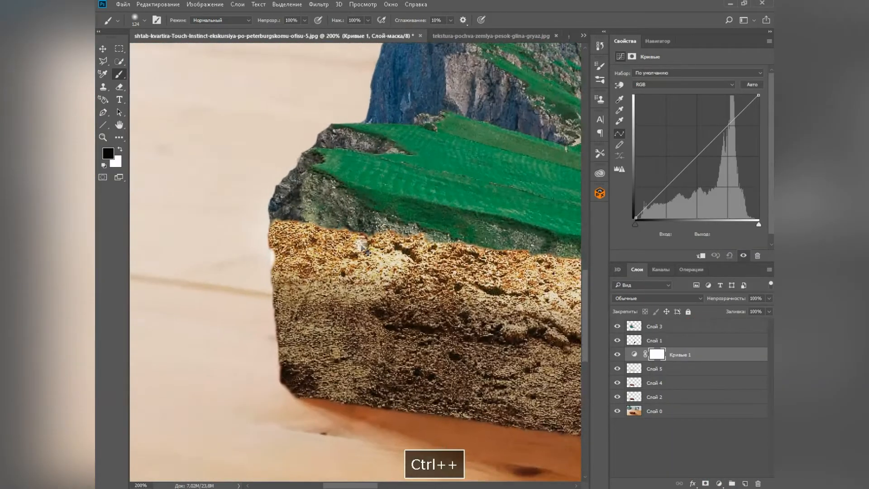
{"action": "key", "text": "ctrl+plus"}
{"action": "key", "text": "ctrl+plus"}
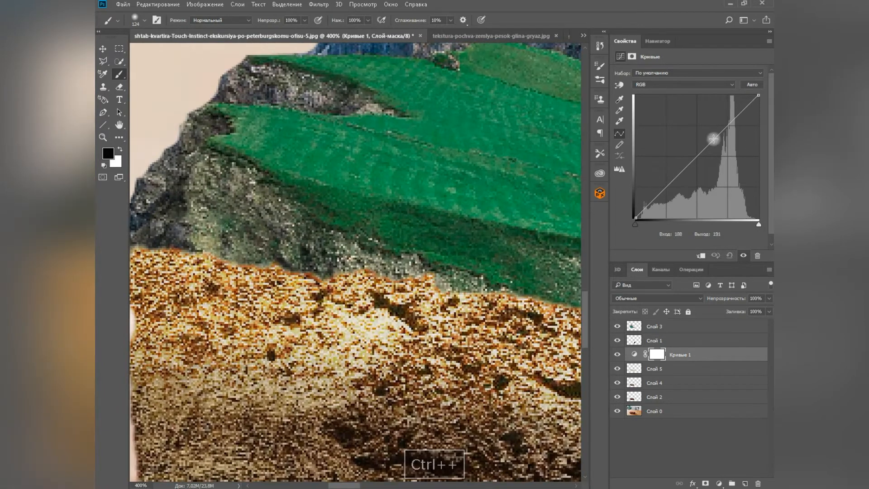
{"action": "left_click_drag", "start_coordinate": [771, 133], "coordinate": [771, 135]}
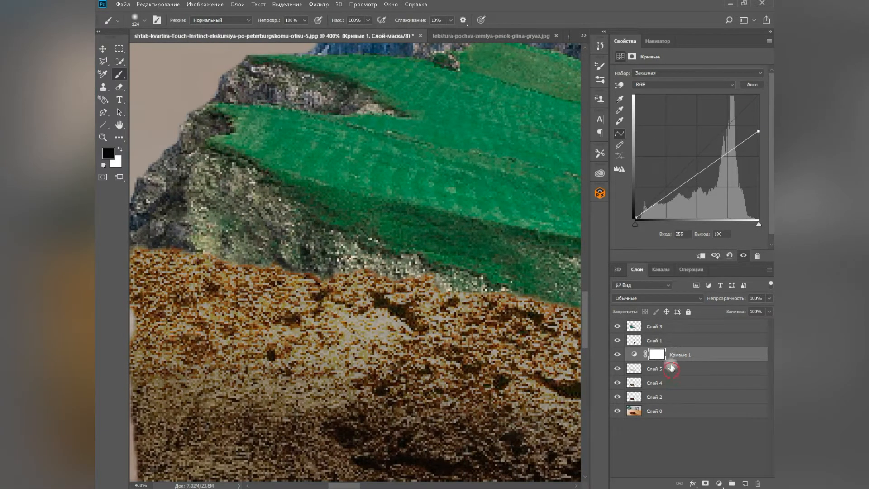
- Cycle the grey paint layer through further blend modes, starting from Светлее, and choose Насыщенность
{"action": "left_click", "coordinate": [671, 370]}
{"action": "left_click", "coordinate": [658, 299]}
{"action": "left_click", "coordinate": [646, 383]}
{"action": "key", "text": "Down"}
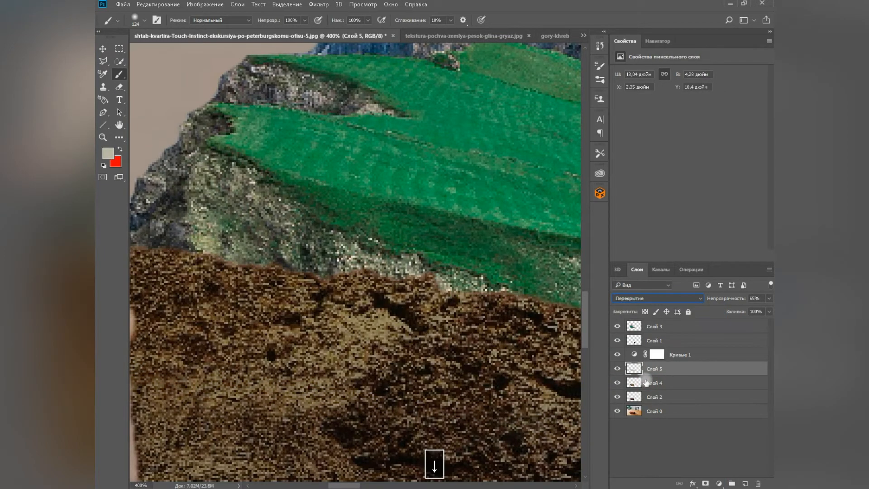
{"action": "key", "text": "Down"}
{"action": "key", "text": "Down"}
{"action": "key", "text": "Down"}
{"action": "key", "text": "Down"}
{"action": "key", "text": "Down"}
{"action": "key", "text": "Down"}
{"action": "key", "text": "Down"}
{"action": "key", "text": "Down"}
{"action": "key", "text": "Down"}
{"action": "key", "text": "Down"}
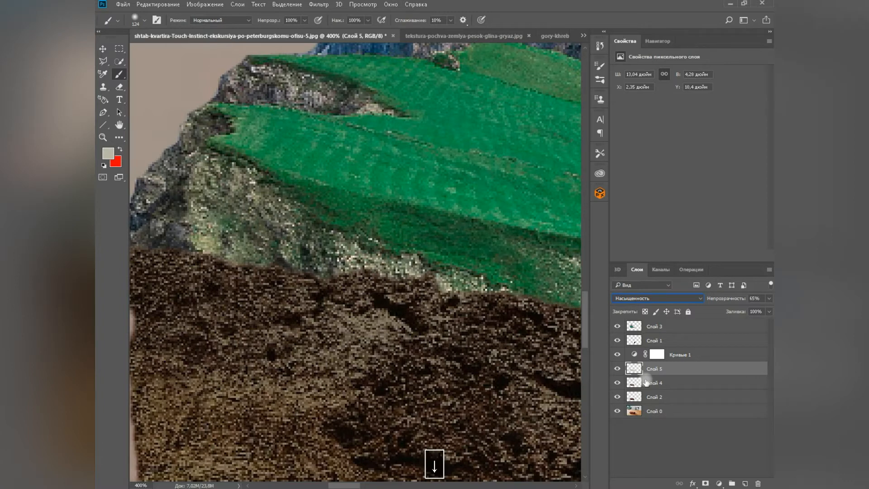
- Raise the Curves layer's white point to input 253 and output 255
{"action": "left_click", "coordinate": [693, 357]}
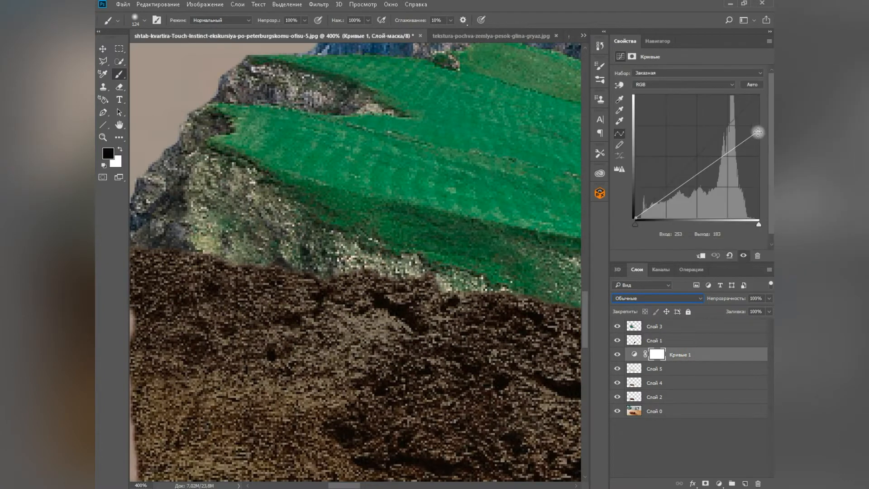
{"action": "left_click_drag", "start_coordinate": [760, 95], "coordinate": [759, 96]}
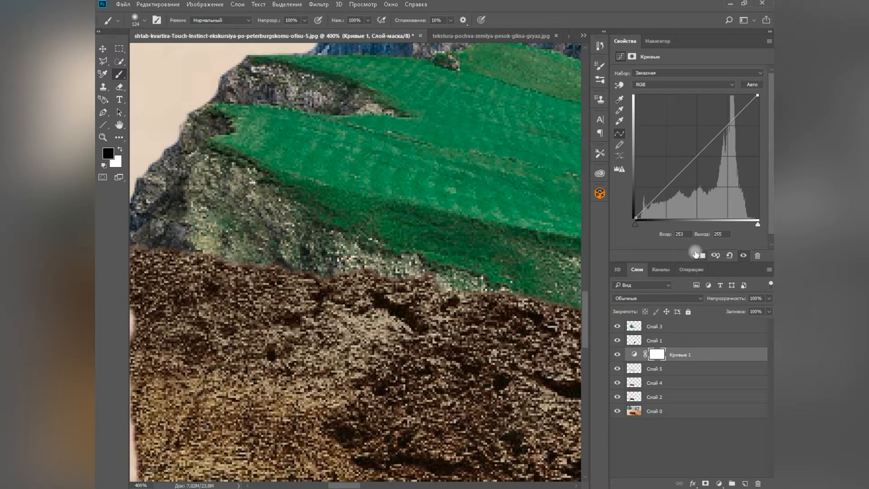
- Clip the Curves layer to the grey paint layer, set its white point to input 232, output 171, and add a midpoint at input 73, output 78
{"action": "left_click", "coordinate": [701, 255]}
{"action": "left_click_drag", "start_coordinate": [756, 94], "coordinate": [749, 122]}
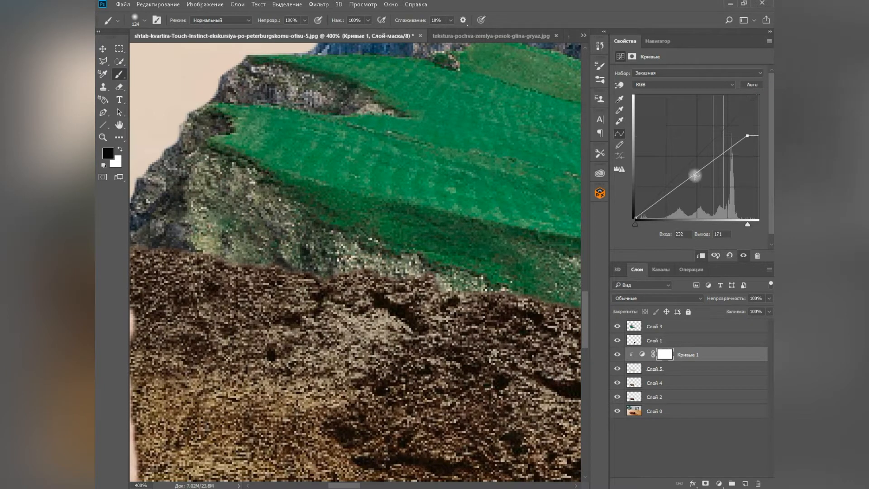
{"action": "mouse_move", "coordinate": [670, 182]}
{"action": "left_mouse_down"}
{"action": "mouse_move", "coordinate": [666, 155]}
{"action": "mouse_move", "coordinate": [670, 181]}
{"action": "left_mouse_up"}
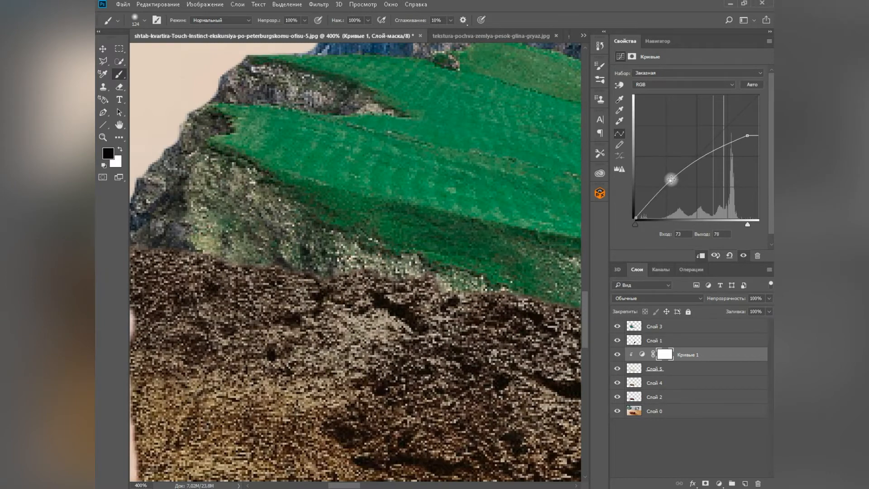
- Examine how the adjusted soil side looks within the whole table scene
{"action": "key", "text": "ctrl+minus"}
{"action": "key", "text": "ctrl+minus"}
{"action": "key", "text": "ctrl+minus"}
{"action": "key", "text": "ctrl+minus"}
{"action": "key", "text": "ctrl+minus"}
{"action": "key", "text": "ctrl+minus"}
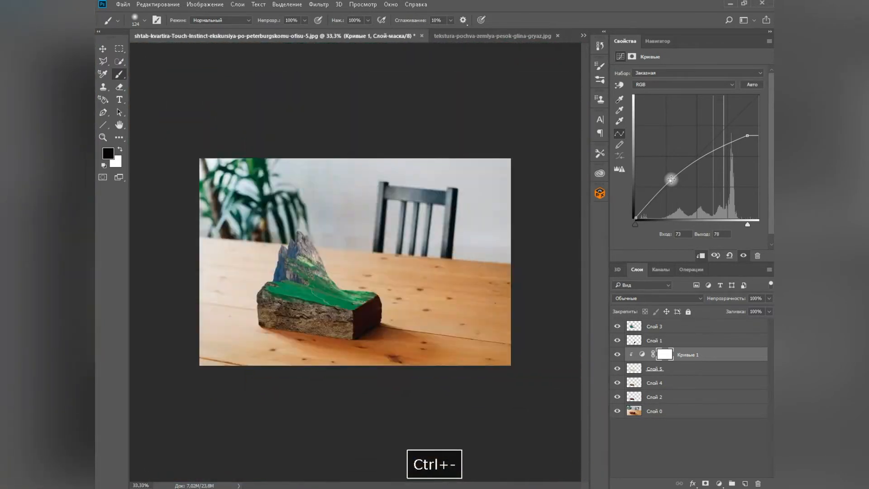
{"action": "key", "text": "ctrl+plus"}
{"action": "scroll", "coordinate": [441, 363], "scroll_direction": "down", "scroll_amount": 2}
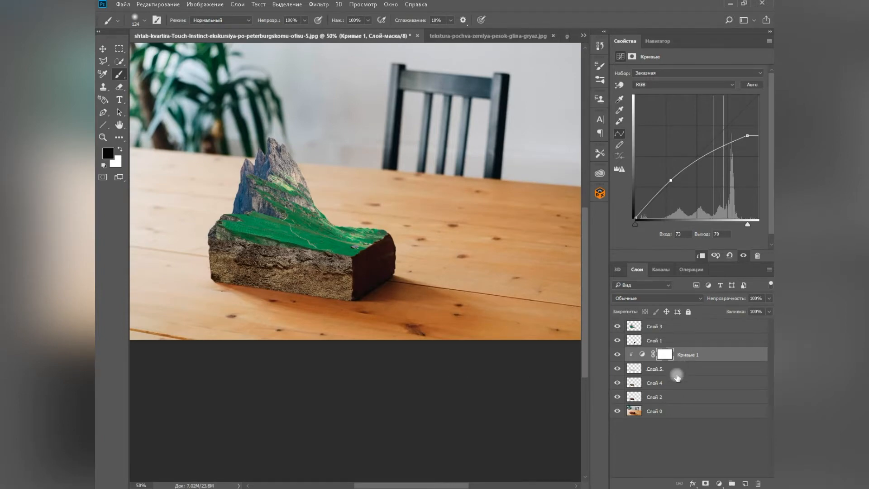
- Copy the soil texture from its own document, paste it above Слой 1, and delete everything outside the block's right side face
{"action": "left_click", "coordinate": [671, 371]}
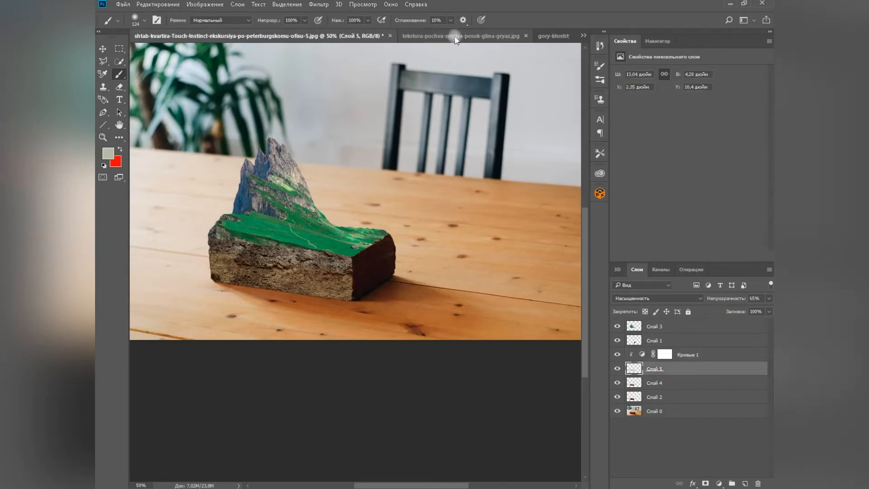
{"action": "left_click", "coordinate": [451, 35]}
{"action": "key", "text": "ctrl+c"}
{"action": "left_click", "coordinate": [212, 35]}
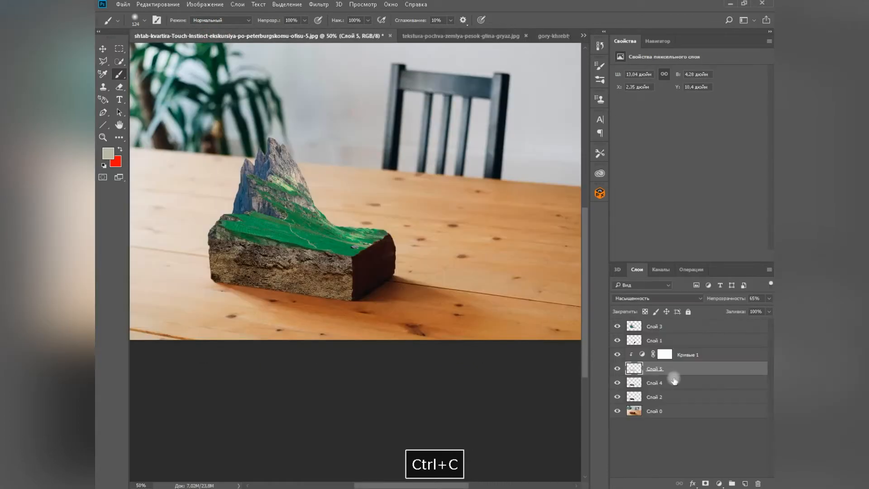
{"action": "left_click", "coordinate": [652, 341]}
{"action": "key", "text": "ctrl+v"}
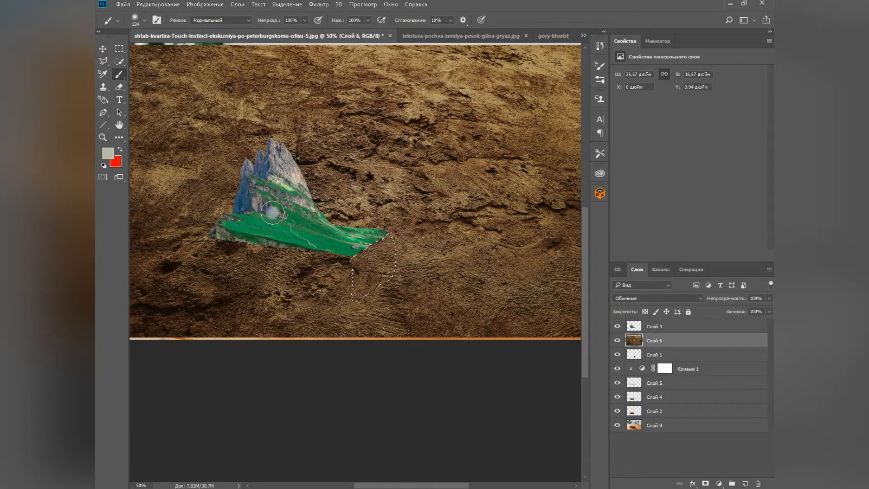
{"action": "key", "text": "ctrl+shift+i"}
{"action": "key", "text": "Delete"}
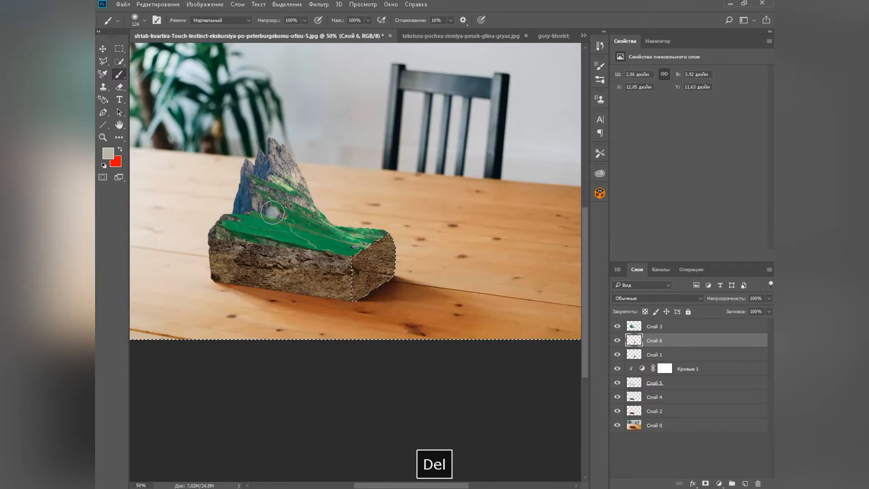
- Duplicate the grey paint layer and its clipped Curves above the new soil layer, rotated about -40° and moved over the right side face
{"action": "left_click", "coordinate": [119, 48]}
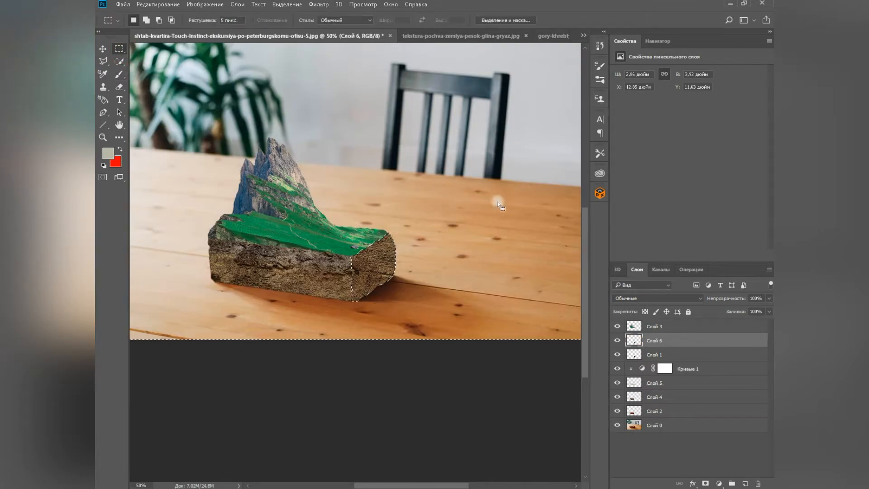
{"action": "left_click", "coordinate": [668, 385]}
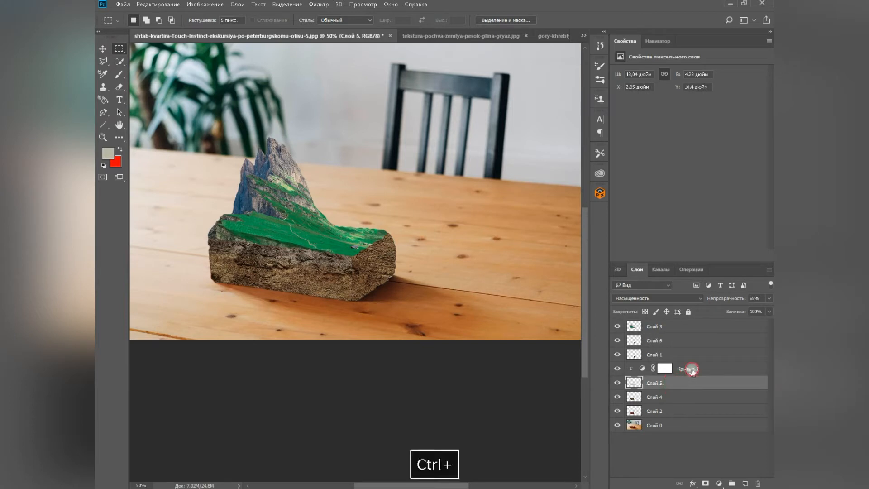
{"action": "left_click", "coordinate": [690, 369], "text": "ctrl"}
{"action": "key", "text": "ctrl+c"}
{"action": "left_click", "coordinate": [672, 339]}
{"action": "key", "text": "ctrl+v"}
{"action": "key", "text": "ctrl+t"}
{"action": "left_click_drag", "start_coordinate": [450, 202], "coordinate": [356, 246]}
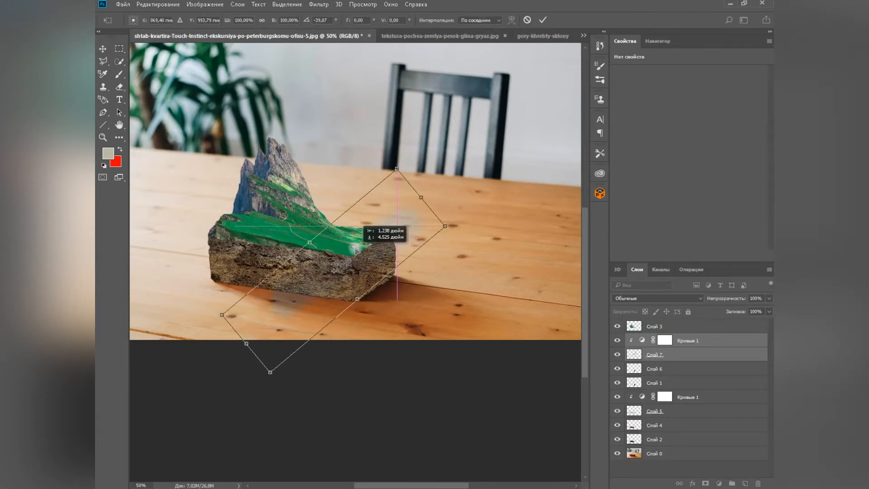
{"action": "key", "text": "Return"}
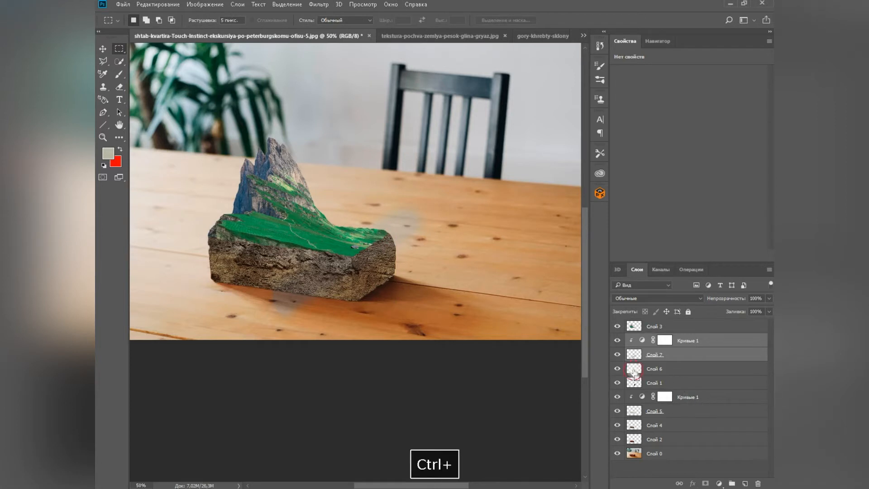
- Delete the copied grey paint that falls outside the block's right side face
{"action": "key", "text": "ctrl+shift+i"}
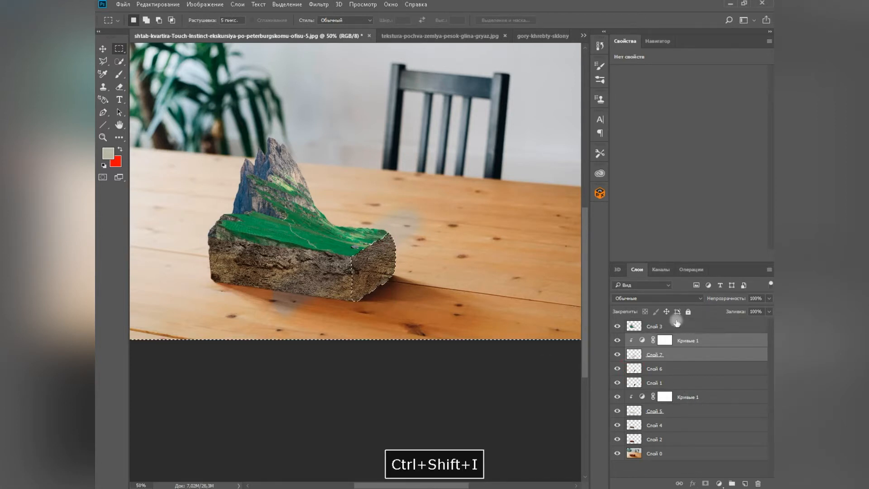
{"action": "left_click", "coordinate": [674, 356]}
{"action": "key", "text": "Delete"}
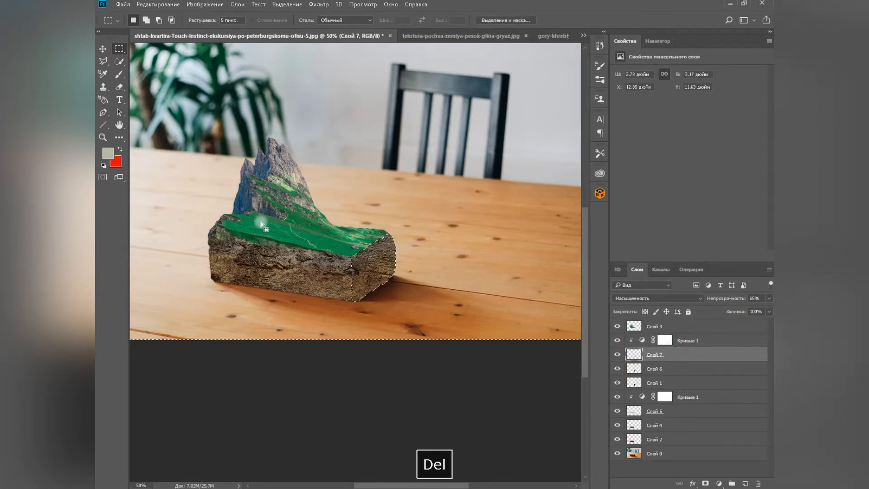
- Merge all layers from the upper Curves layer down to Слой 2 into one soil layer
{"action": "key", "text": "ctrl+plus"}
{"action": "key", "text": "ctrl+plus"}
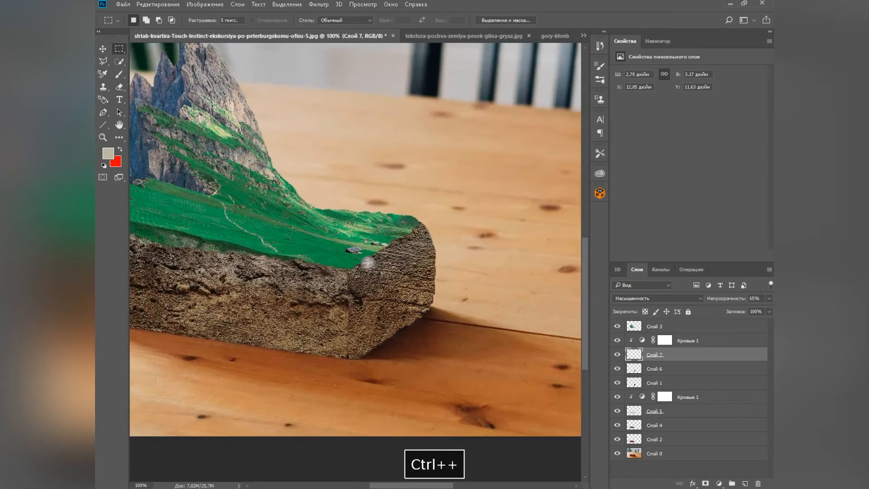
{"action": "key", "text": "ctrl+plus"}
{"action": "key", "text": "ctrl+plus"}
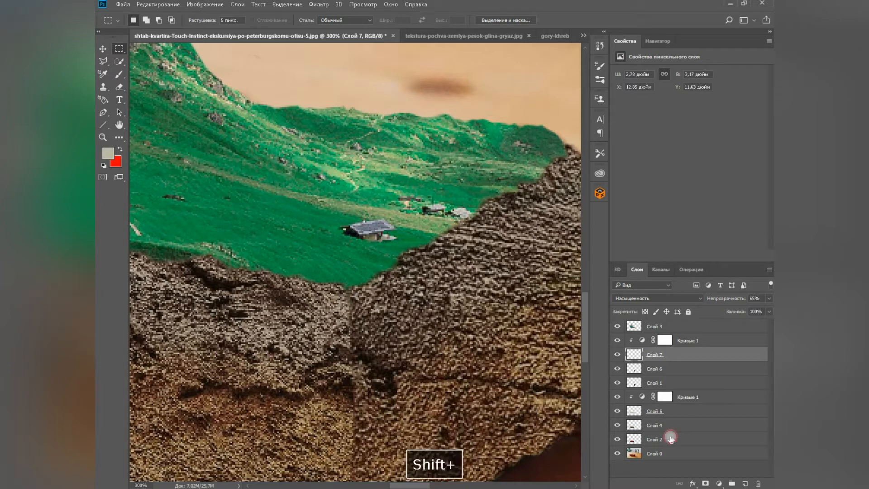
{"action": "left_click", "coordinate": [671, 439], "text": "shift"}
{"action": "key", "text": "ctrl+e"}
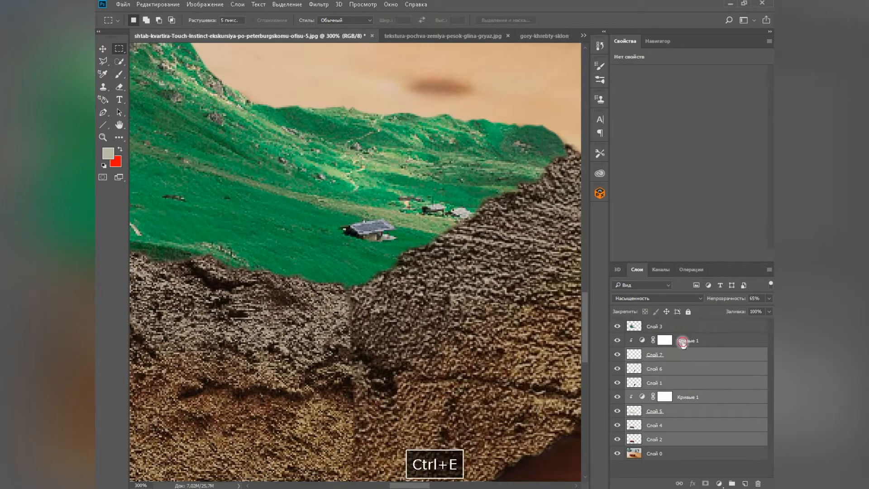
{"action": "left_click", "coordinate": [682, 342]}
{"action": "left_click", "coordinate": [670, 438], "text": "shift"}
{"action": "key", "text": "ctrl+e"}
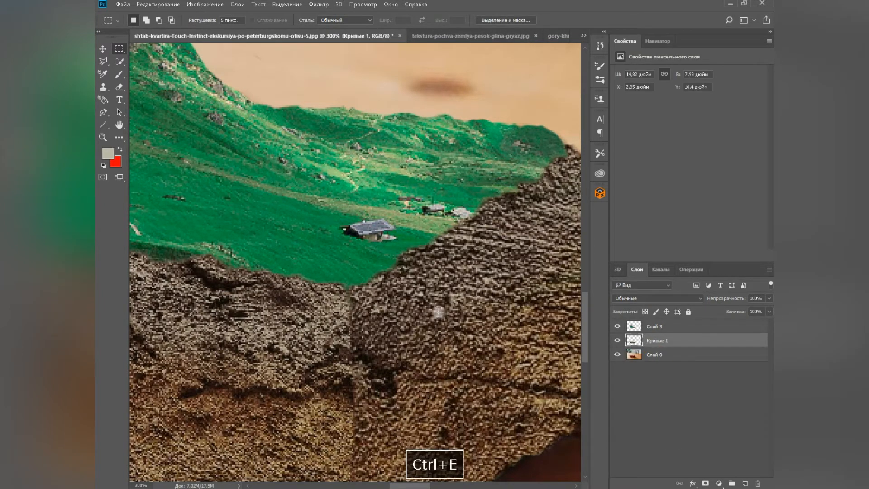
- Toggle the merged soil layer's visibility to check what it covers around the front corner
{"action": "scroll", "coordinate": [438, 311], "scroll_direction": "down", "scroll_amount": 2}
{"action": "key", "text": "ctrl+plus"}
{"action": "left_click", "coordinate": [616, 341]}
{"action": "left_click", "coordinate": [616, 342]}
{"action": "left_click", "coordinate": [616, 341]}
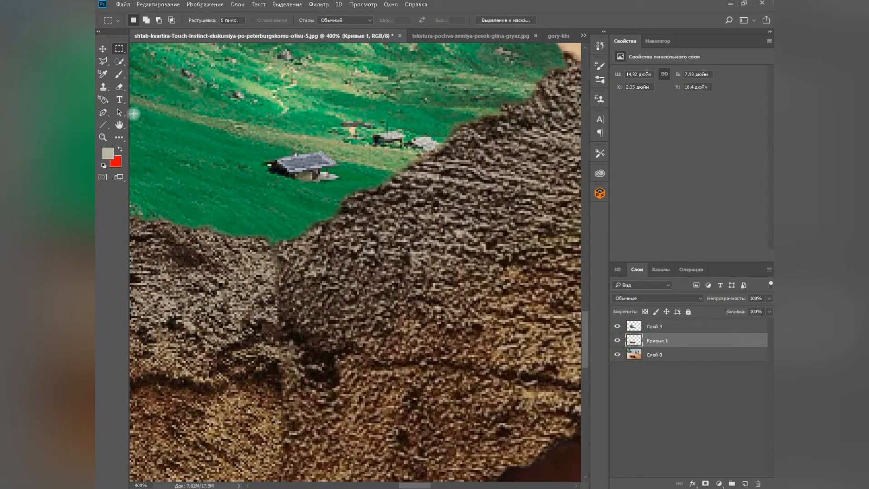
- On the meadow layer Слой 3, clone grass with a small Clone Stamp brush along the soil edge from the front corner past the hut
{"action": "left_click", "coordinate": [656, 331]}
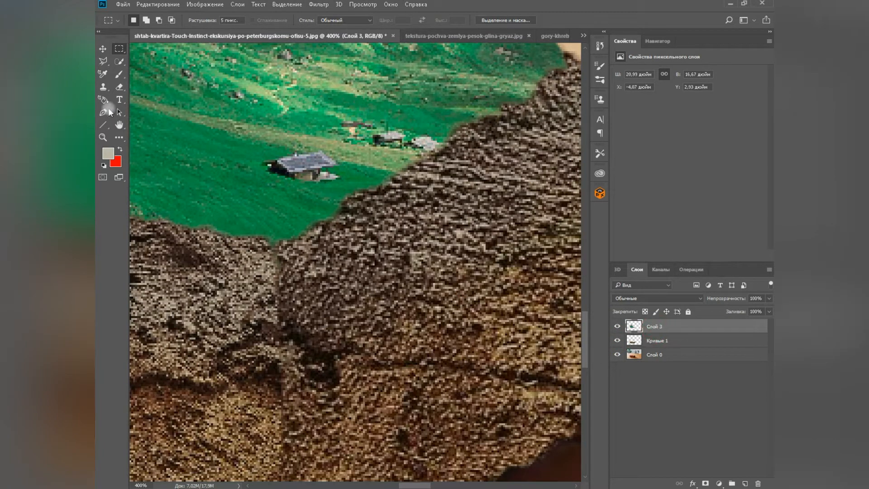
{"action": "left_click", "coordinate": [104, 89]}
{"action": "right_click", "coordinate": [283, 219]}
{"action": "left_click", "coordinate": [335, 243]}
{"action": "left_click", "coordinate": [262, 227], "text": "alt"}
{"action": "key", "text": "ctrl+plus"}
{"action": "key", "text": "ctrl+plus"}
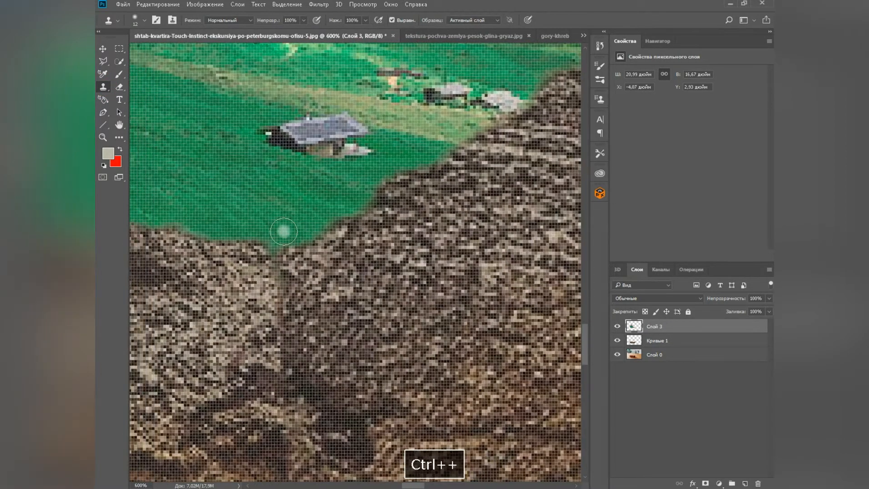
{"action": "left_click_drag", "start_coordinate": [294, 236], "coordinate": [318, 223]}
{"action": "left_click", "coordinate": [339, 214], "text": "alt"}
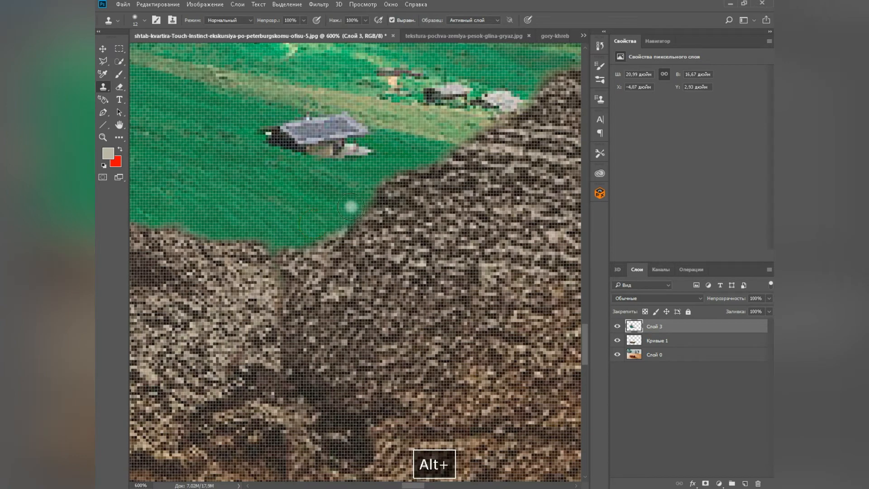
{"action": "left_click_drag", "start_coordinate": [370, 195], "coordinate": [394, 166]}
{"action": "left_click_drag", "start_coordinate": [444, 152], "coordinate": [470, 142]}
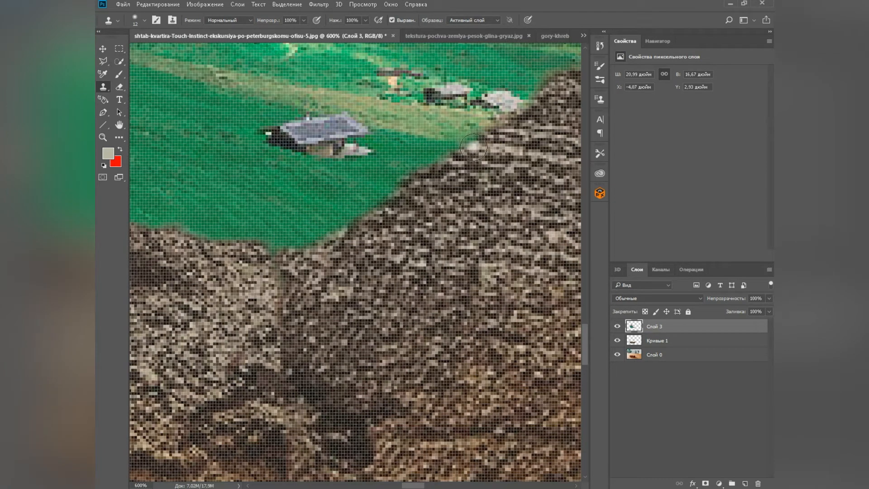
- Continue cloning meadow grass along the far part of the right side's soil edge, up to the block's back corner
{"action": "scroll", "coordinate": [468, 144], "scroll_direction": "down", "scroll_amount": 1}
{"action": "scroll", "coordinate": [466, 157], "scroll_direction": "up", "scroll_amount": 5}
{"action": "scroll", "coordinate": [459, 199], "scroll_direction": "right", "scroll_amount": 6}
{"action": "scroll", "coordinate": [459, 199], "scroll_direction": "right", "scroll_amount": 3}
{"action": "left_click", "coordinate": [323, 185], "text": "alt"}
{"action": "left_click_drag", "start_coordinate": [327, 182], "coordinate": [353, 169]}
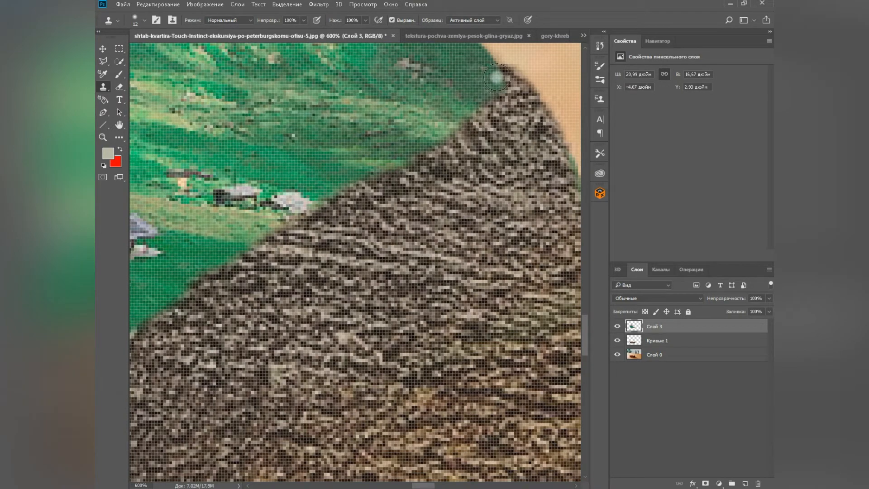
{"action": "left_click", "coordinate": [477, 88], "text": "alt"}
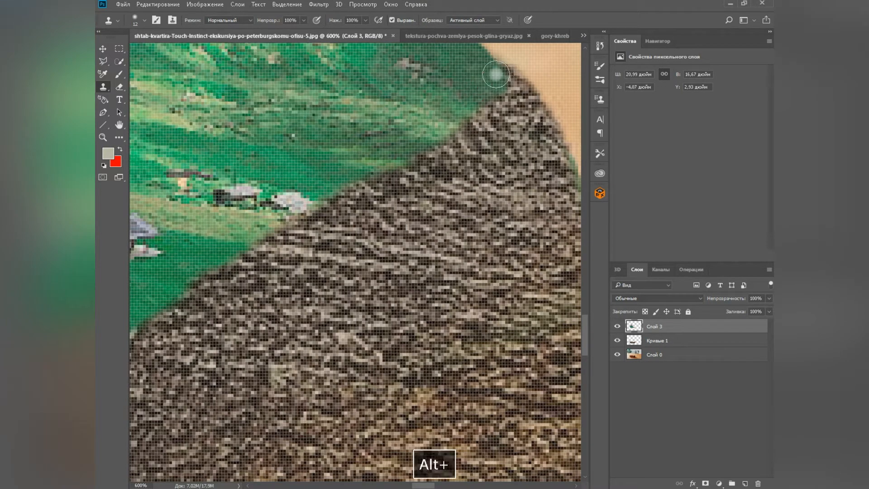
- Clone grass and rock from the meadow layer over the soil boundary along the block's front edge
{"action": "scroll", "coordinate": [279, 201], "scroll_direction": "left", "scroll_amount": 10}
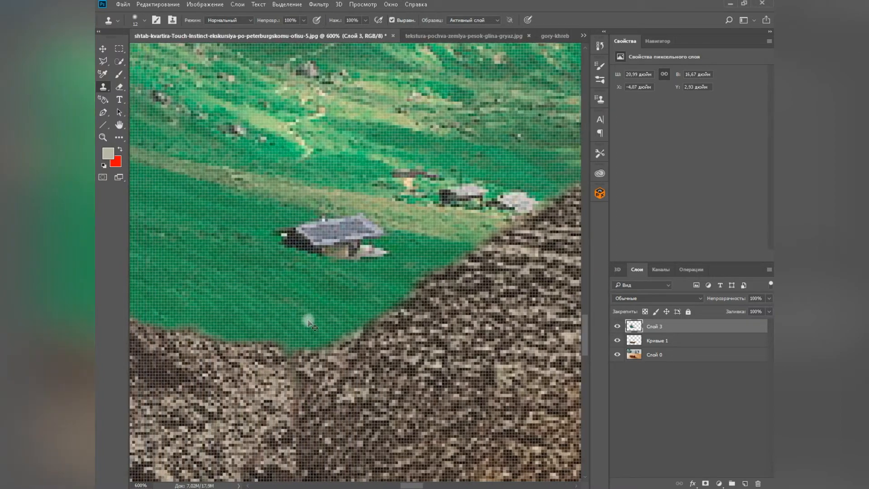
{"action": "key", "text": "ctrl+minus"}
{"action": "key", "text": "ctrl+plus"}
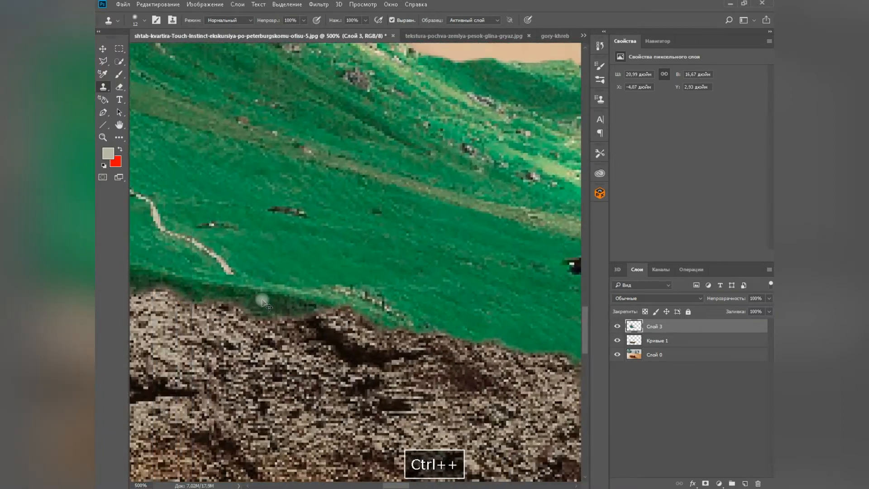
{"action": "key", "text": "ctrl+minus"}
{"action": "key", "text": "ctrl+minus"}
{"action": "key", "text": "ctrl+minus"}
{"action": "key", "text": "ctrl+plus"}
{"action": "key", "text": "ctrl+plus"}
{"action": "key", "text": "ctrl+plus"}
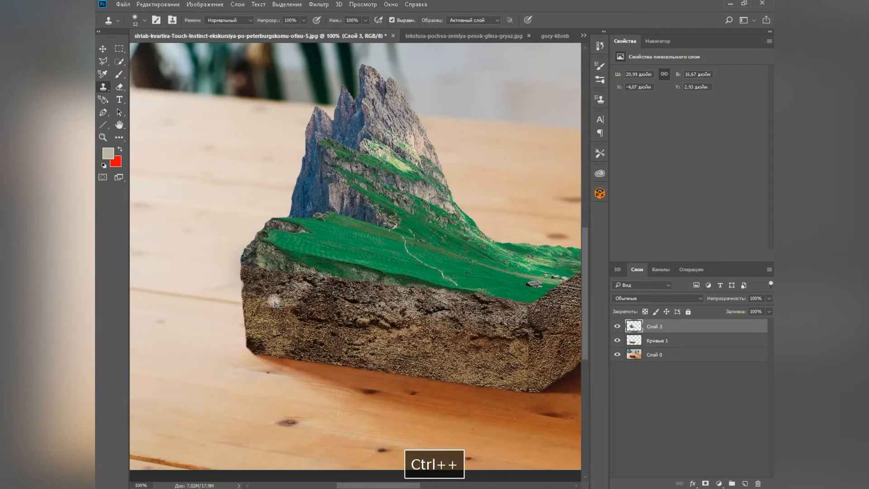
{"action": "scroll", "coordinate": [271, 323], "scroll_direction": "left", "scroll_amount": 10}
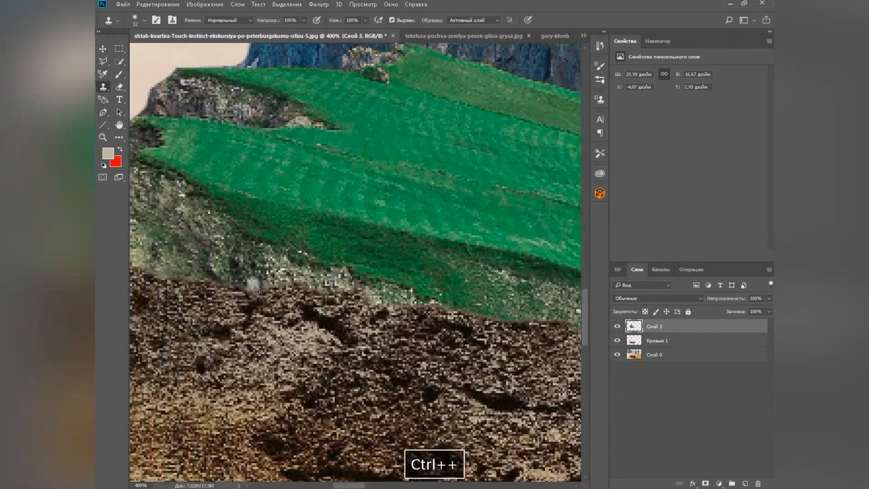
{"action": "key", "text": "ctrl+plus"}
{"action": "left_click", "coordinate": [223, 258], "text": "alt"}
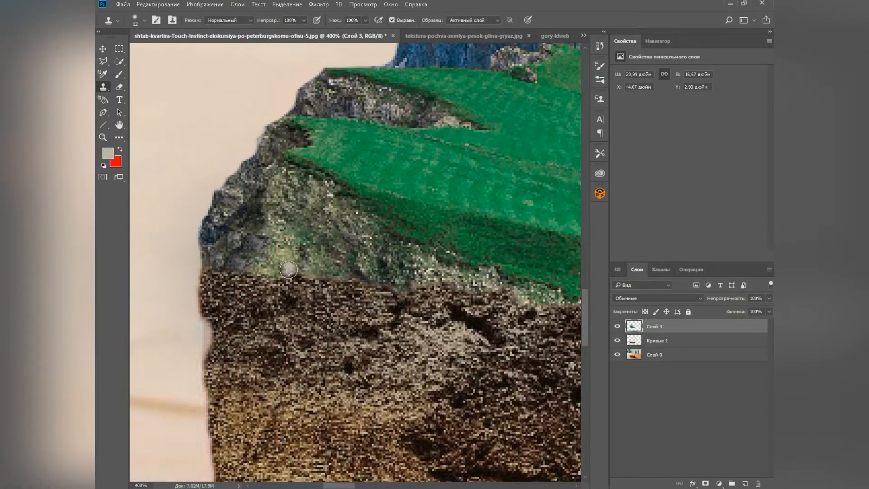
{"action": "scroll", "coordinate": [488, 309], "scroll_direction": "right", "scroll_amount": 5}
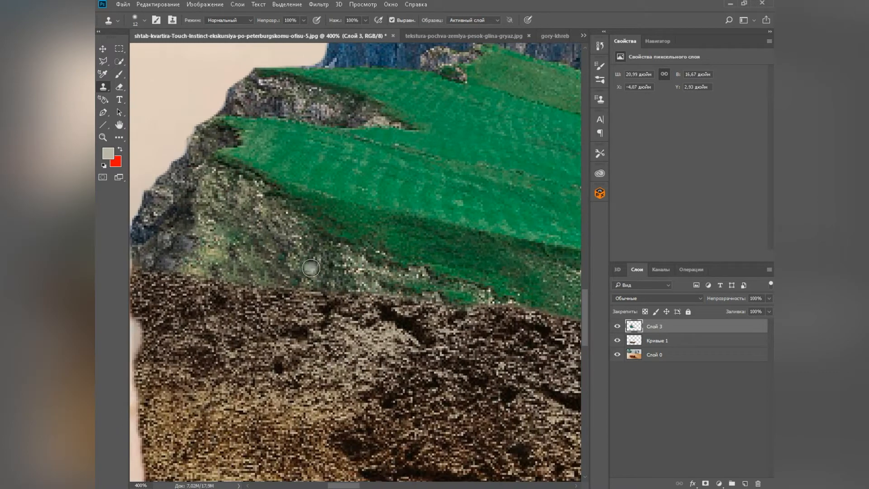
{"action": "left_click", "coordinate": [420, 235], "text": "alt"}
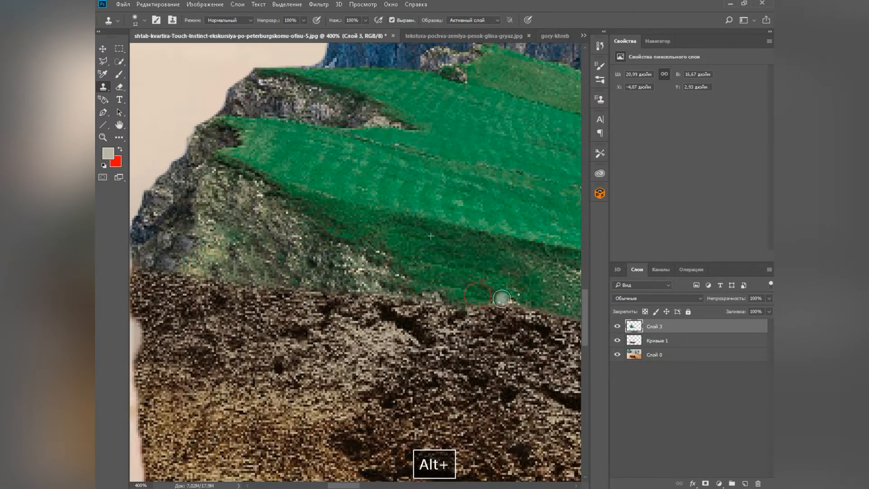
- Check the whole composite and switch to the original mountain photo document sl5.jpg
{"action": "key", "text": "ctrl+minus"}
{"action": "key", "text": "ctrl+minus"}
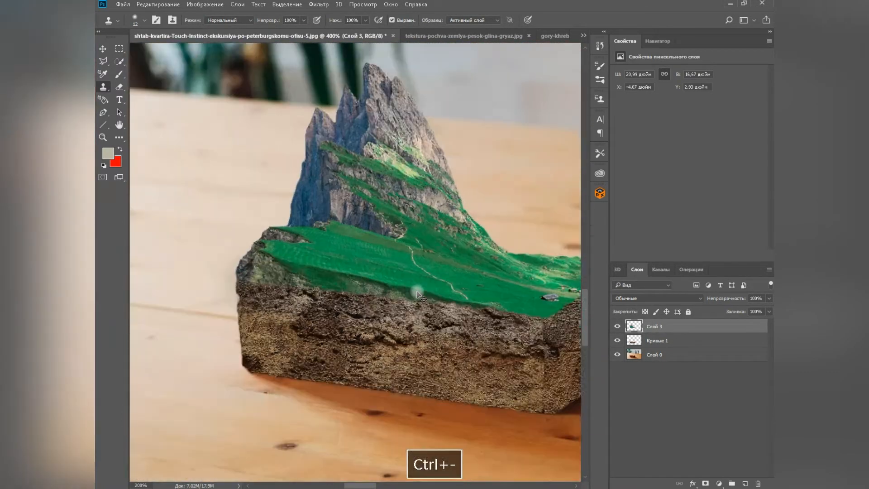
{"action": "key", "text": "ctrl+minus"}
{"action": "key", "text": "ctrl+minus"}
{"action": "key", "text": "ctrl+minus"}
{"action": "key", "text": "ctrl+plus"}
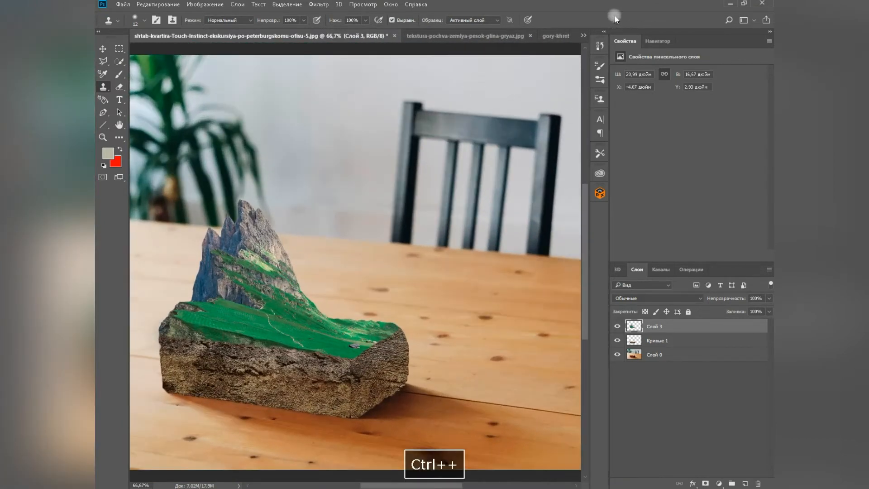
{"action": "left_click", "coordinate": [555, 36]}
{"action": "left_click", "coordinate": [583, 35]}
{"action": "left_click", "coordinate": [502, 71]}
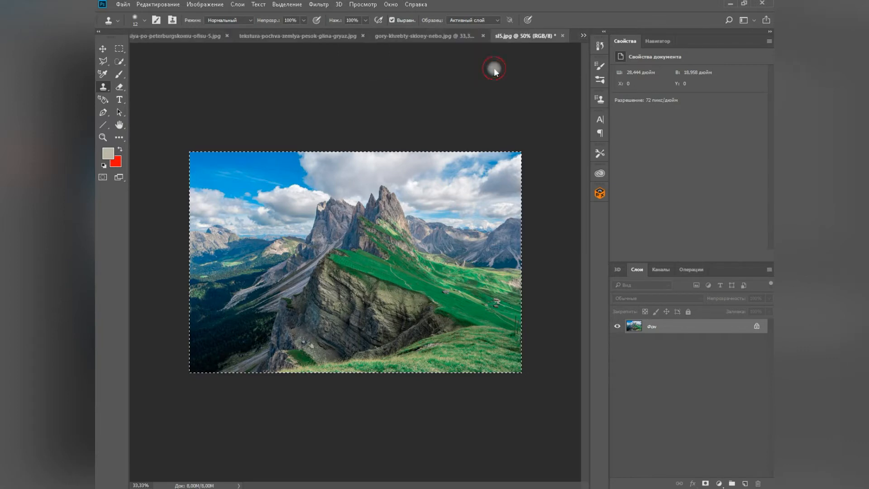
- Select the multicoloured hot-air balloon, including its basket, with Quick Selection in the balloon photo and copy it
{"action": "left_click", "coordinate": [118, 63]}
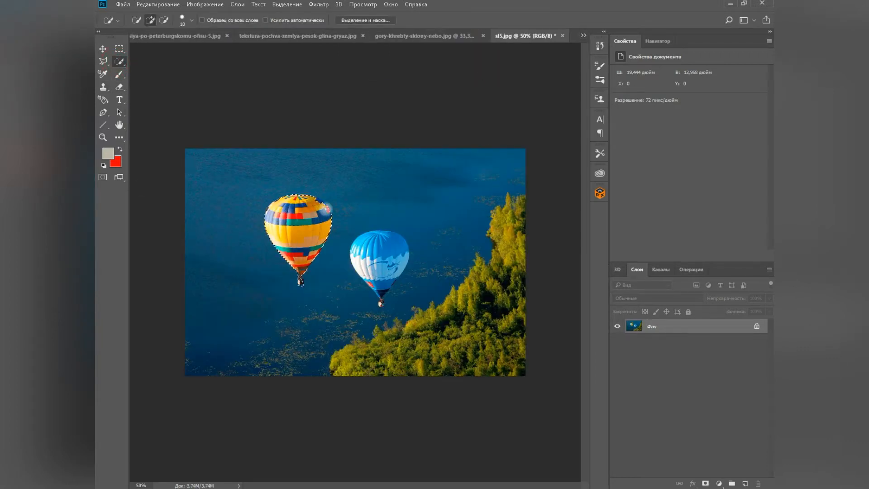
{"action": "key", "text": "ctrl+plus"}
{"action": "key", "text": "ctrl+plus"}
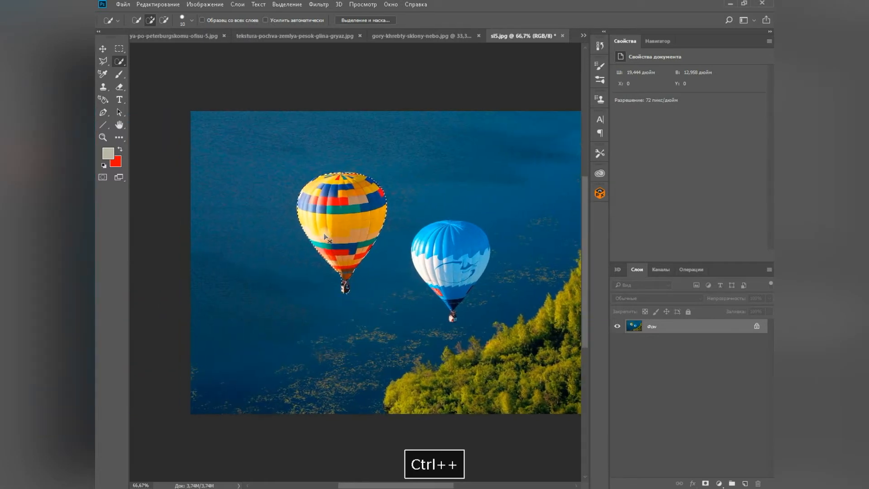
{"action": "left_click", "coordinate": [289, 140]}
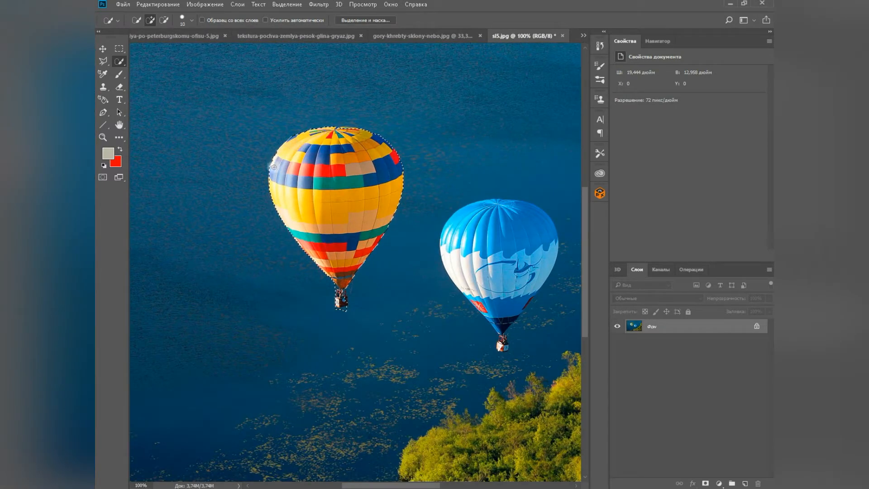
{"action": "key", "text": "ctrl+c"}
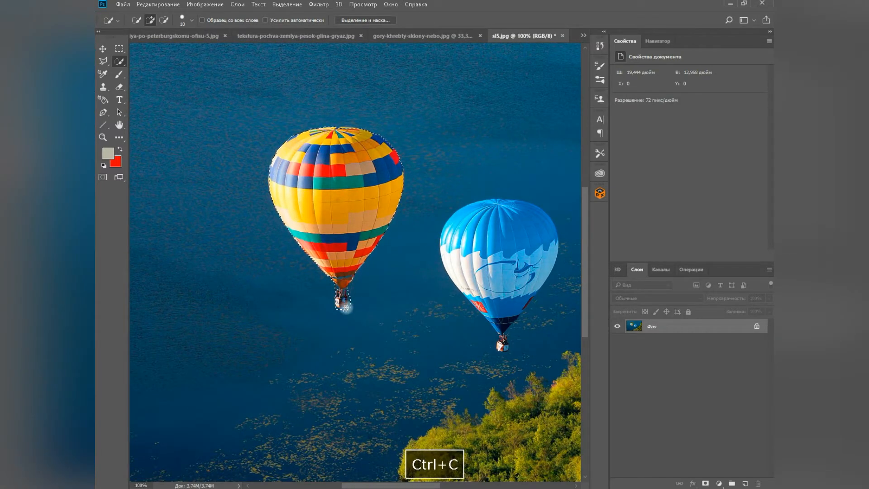
{"action": "key", "text": "alt"}
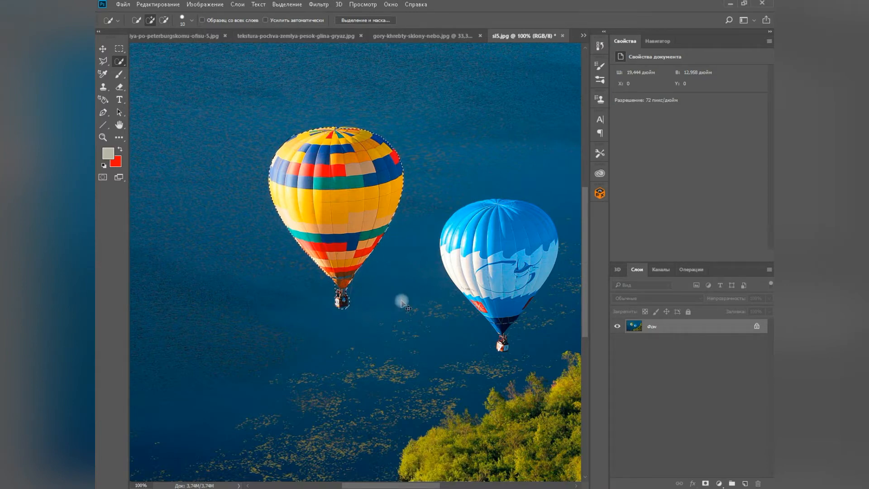
{"action": "key", "text": "ctrl+c"}
- Switch to the table composite document and paste the balloon above the meadow layer
{"action": "left_click", "coordinate": [583, 35]}
{"action": "left_click", "coordinate": [453, 37]}
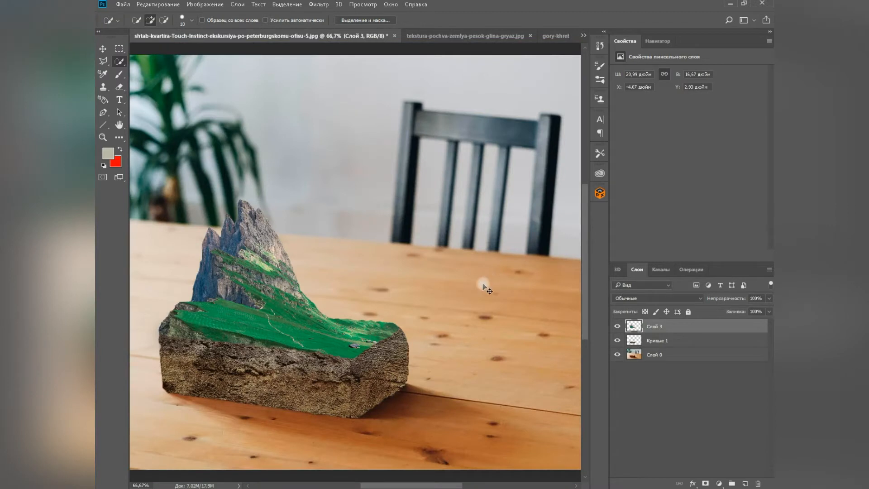
{"action": "key", "text": "ctrl+v"}
- Try flipping the pasted balloon horizontally and shifting it slightly toward the mountain, and undo the transform
{"action": "key", "text": "ctrl+t"}
{"action": "right_click", "coordinate": [367, 242]}
{"action": "left_click", "coordinate": [410, 401]}
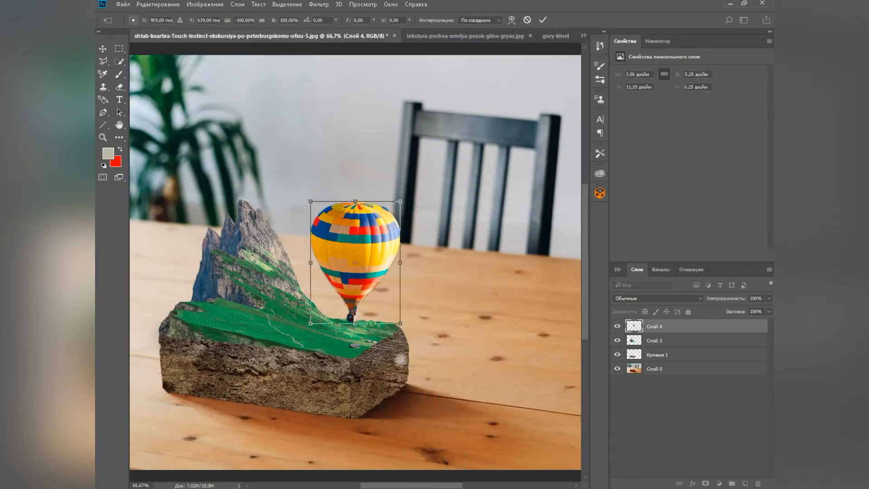
{"action": "left_click_drag", "start_coordinate": [374, 253], "coordinate": [362, 257]}
{"action": "key", "text": "Return"}
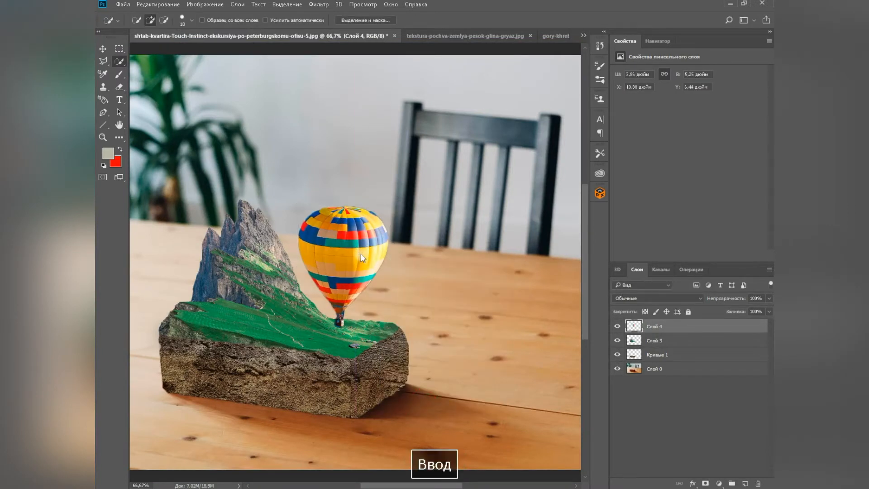
{"action": "key", "text": "ctrl+z"}
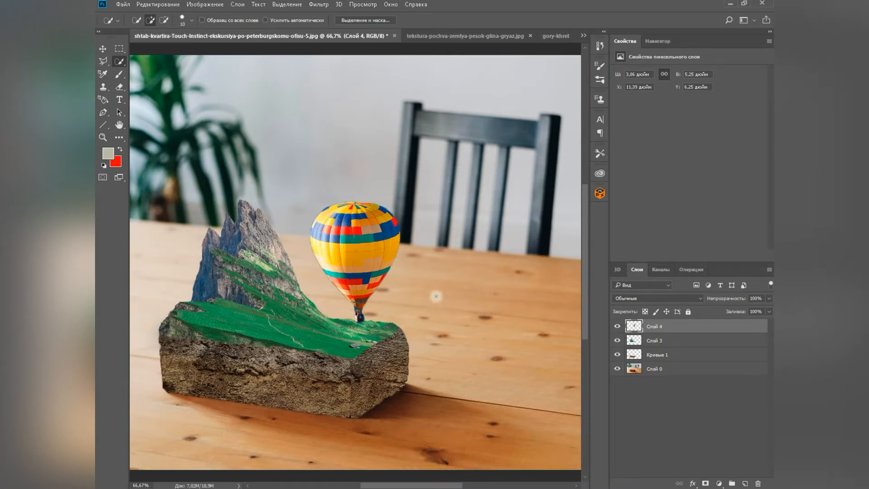
- Flip the balloon horizontally in place and convert its layer Слой 4 to a smart object
{"action": "key", "text": "ctrl+t"}
{"action": "right_click", "coordinate": [360, 245]}
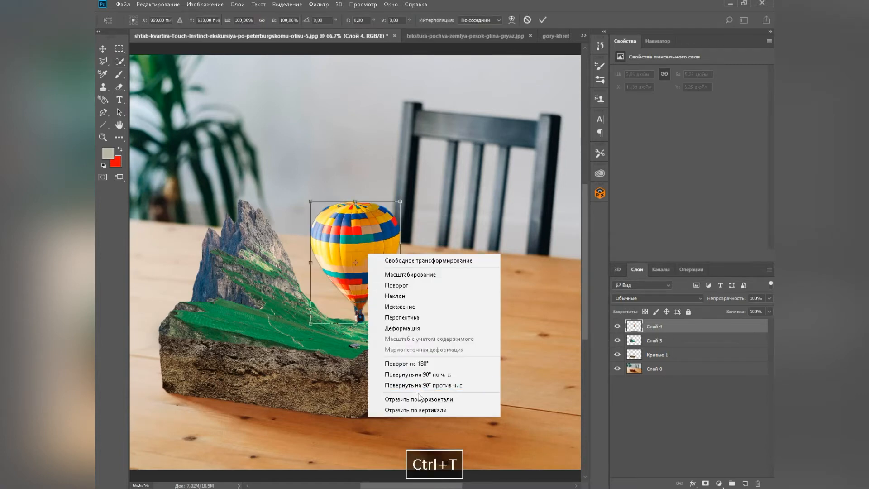
{"action": "left_click", "coordinate": [398, 394]}
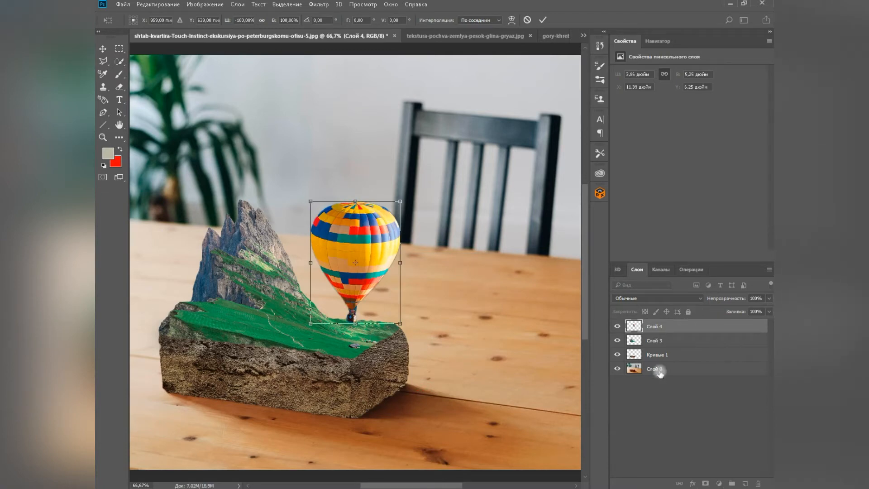
{"action": "key", "text": "Return"}
{"action": "right_click", "coordinate": [655, 326]}
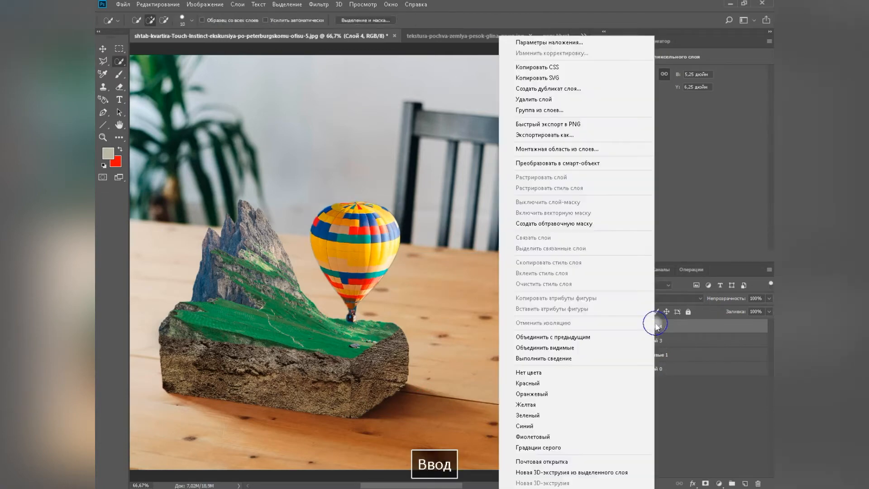
{"action": "left_click", "coordinate": [562, 164]}
- Scale the balloon down to about 22% and place it in the air beside the mountain slope, above the meadow
{"action": "key", "text": "ctrl+t"}
{"action": "left_click_drag", "start_coordinate": [405, 197], "coordinate": [337, 285]}
{"action": "key", "text": "ctrl+z"}
{"action": "key", "text": "ctrl+plus"}
{"action": "key", "text": "ctrl+plus"}
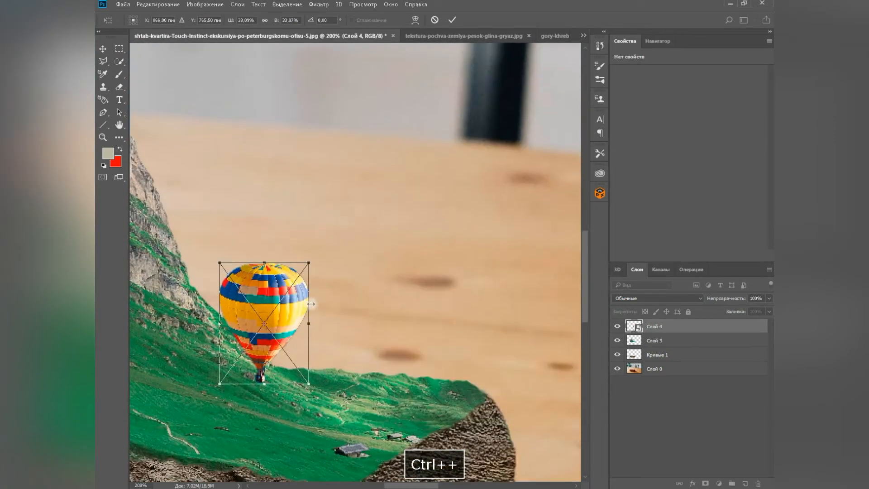
{"action": "scroll", "coordinate": [306, 310], "scroll_direction": "down", "scroll_amount": 3}
{"action": "key", "text": "ctrl+plus"}
{"action": "left_click_drag", "start_coordinate": [371, 119], "coordinate": [341, 157]}
{"action": "left_click_drag", "start_coordinate": [303, 220], "coordinate": [367, 88]}
{"action": "scroll", "coordinate": [372, 140], "scroll_direction": "down", "scroll_amount": 1}
{"action": "scroll", "coordinate": [373, 140], "scroll_direction": "up", "scroll_amount": 3}
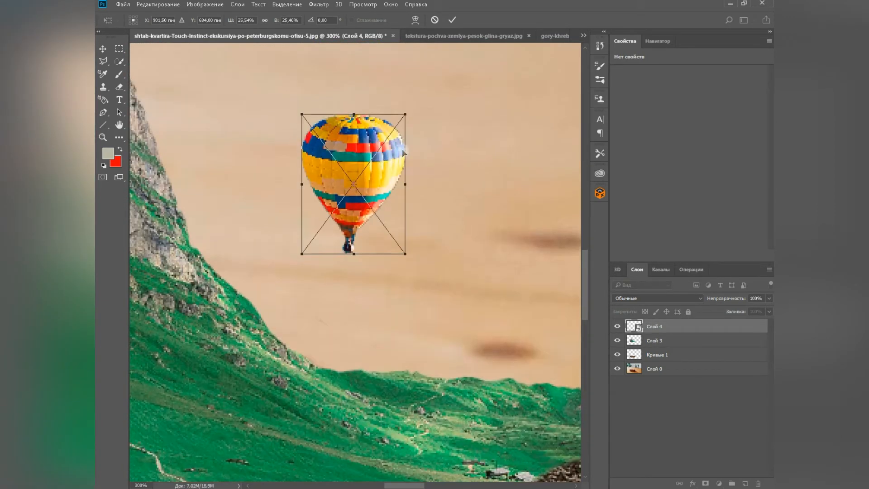
{"action": "left_click_drag", "start_coordinate": [406, 117], "coordinate": [388, 131]}
{"action": "left_click_drag", "start_coordinate": [365, 173], "coordinate": [381, 158]}
{"action": "key", "text": "Return"}
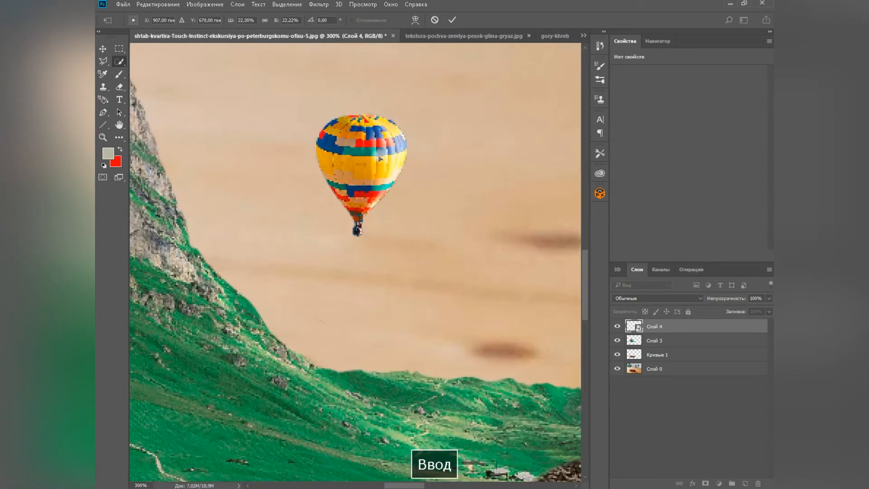
- Check the small balloon against the whole scene and flip it horizontally once more
{"action": "key", "text": "ctrl+minus"}
{"action": "key", "text": "ctrl+minus"}
{"action": "key", "text": "ctrl+minus"}
{"action": "key", "text": "ctrl+minus"}
{"action": "key", "text": "ctrl+minus"}
{"action": "key", "text": "ctrl+minus"}
{"action": "key", "text": "ctrl+plus"}
{"action": "key", "text": "ctrl+plus"}
{"action": "key", "text": "ctrl+plus"}
{"action": "key", "text": "ctrl+plus"}
{"action": "key", "text": "ctrl+plus"}
{"action": "key", "text": "ctrl+t"}
{"action": "right_click", "coordinate": [379, 286]}
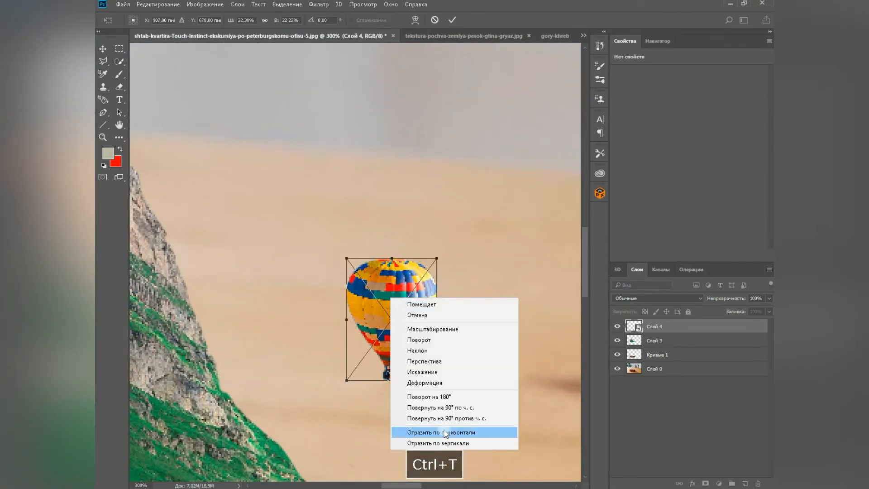
{"action": "left_click", "coordinate": [420, 433]}
{"action": "key", "text": "Return"}
- Shrink the balloon slightly to about 0.81 × 1.10 inches and move it a little closer to the mountain
{"action": "key", "text": "ctrl+minus"}
{"action": "key", "text": "ctrl+minus"}
{"action": "key", "text": "ctrl+minus"}
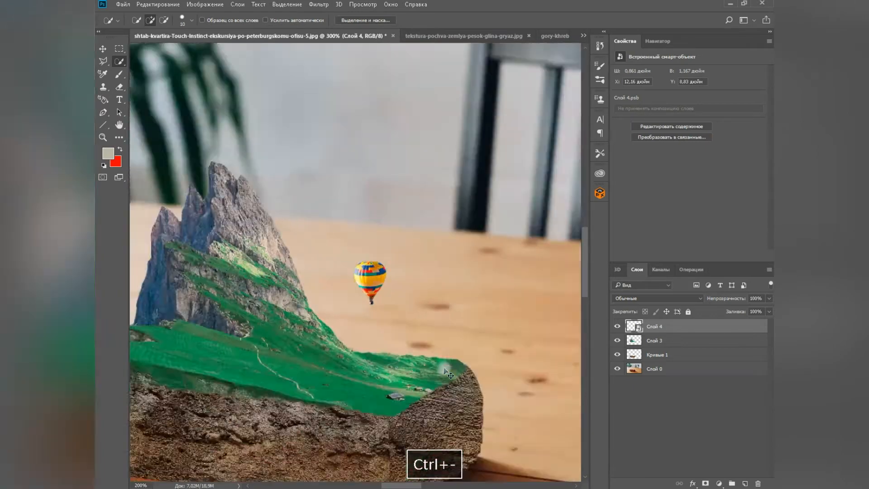
{"action": "key", "text": "ctrl+minus"}
{"action": "key", "text": "ctrl+plus"}
{"action": "key", "text": "ctrl+plus"}
{"action": "key", "text": "ctrl+plus"}
{"action": "key", "text": "ctrl+plus"}
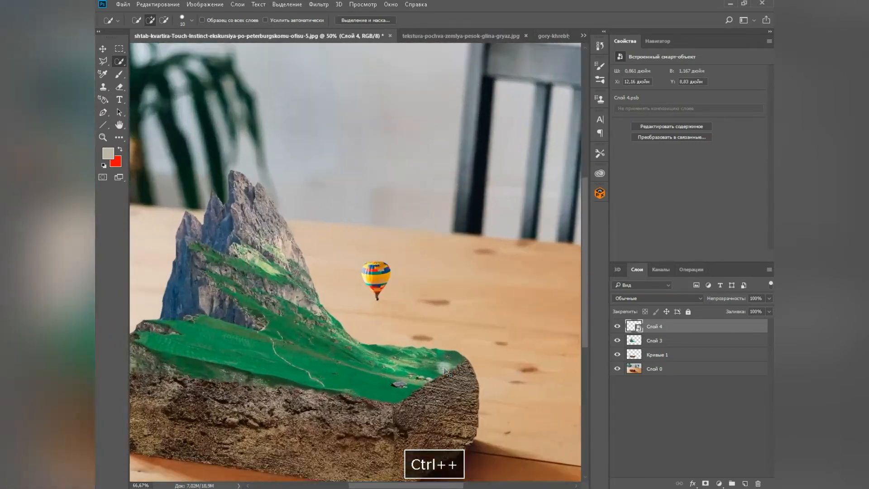
{"action": "key", "text": "ctrl+t"}
{"action": "left_click_drag", "start_coordinate": [438, 332], "coordinate": [398, 347]}
{"action": "left_click_drag", "start_coordinate": [425, 271], "coordinate": [419, 279]}
{"action": "left_click_drag", "start_coordinate": [405, 322], "coordinate": [422, 302]}
{"action": "key", "text": "Return"}
- Add a new empty layer above the balloon and set the Brush tool's foreground colour to white
{"action": "key", "text": "ctrl+minus"}
{"action": "key", "text": "ctrl+minus"}
{"action": "key", "text": "ctrl+minus"}
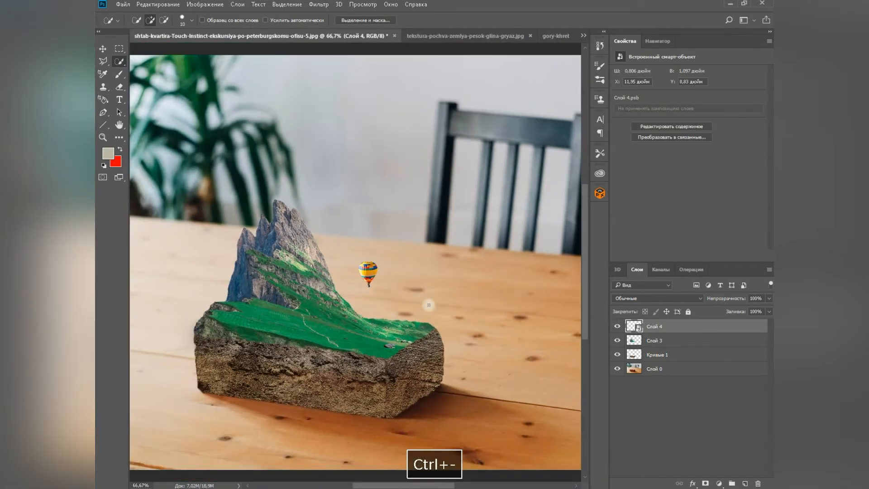
{"action": "left_click", "coordinate": [745, 484]}
{"action": "left_click", "coordinate": [120, 75]}
{"action": "key", "text": "x"}
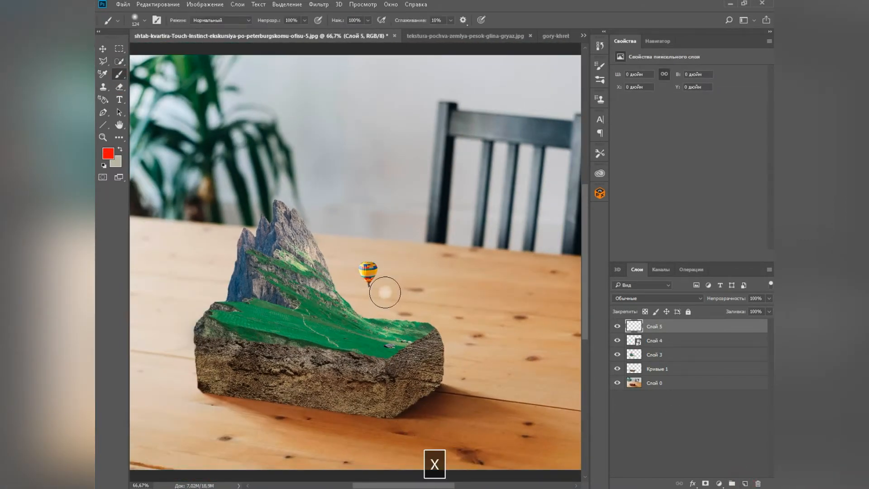
{"action": "left_click", "coordinate": [108, 153]}
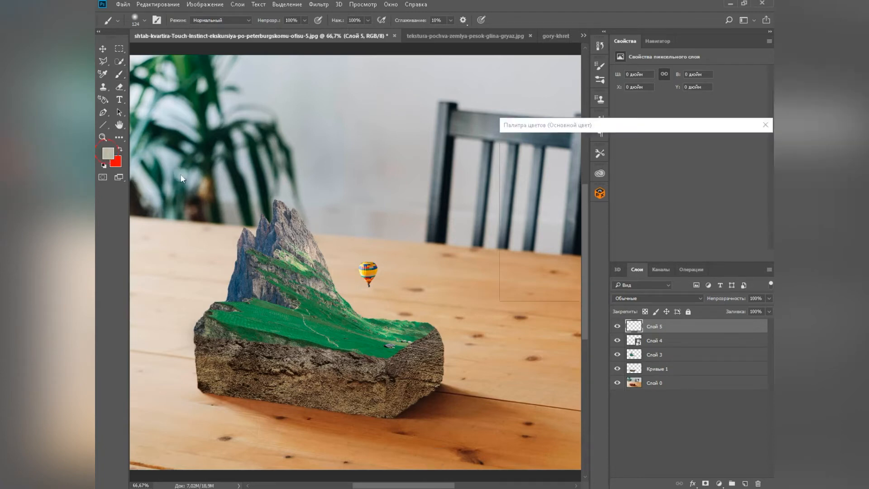
{"action": "left_click", "coordinate": [506, 148]}
{"action": "left_click", "coordinate": [724, 144]}
- Choose the ADR_Fog-Brushes_04 brush at 108 px and stamp a white cloud around the balloon's basket
{"action": "key", "text": "ctrl+plus"}
{"action": "key", "text": "ctrl+plus"}
{"action": "key", "text": "ctrl+plus"}
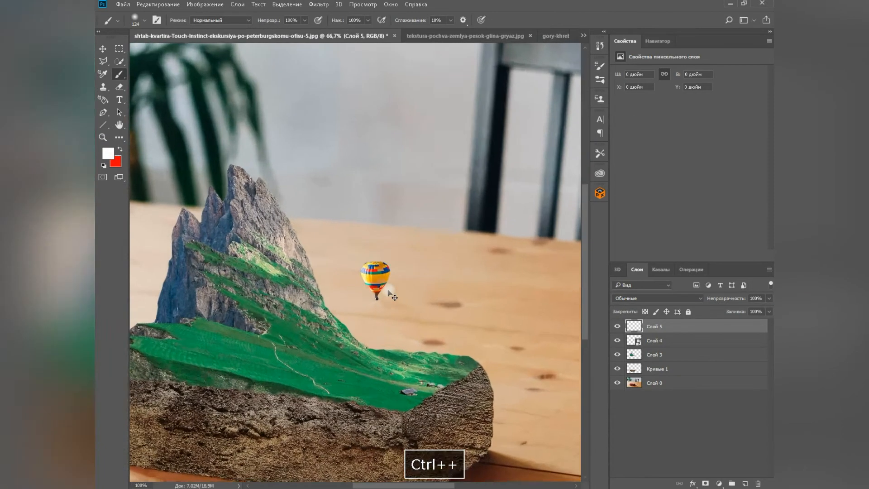
{"action": "right_click", "coordinate": [370, 328]}
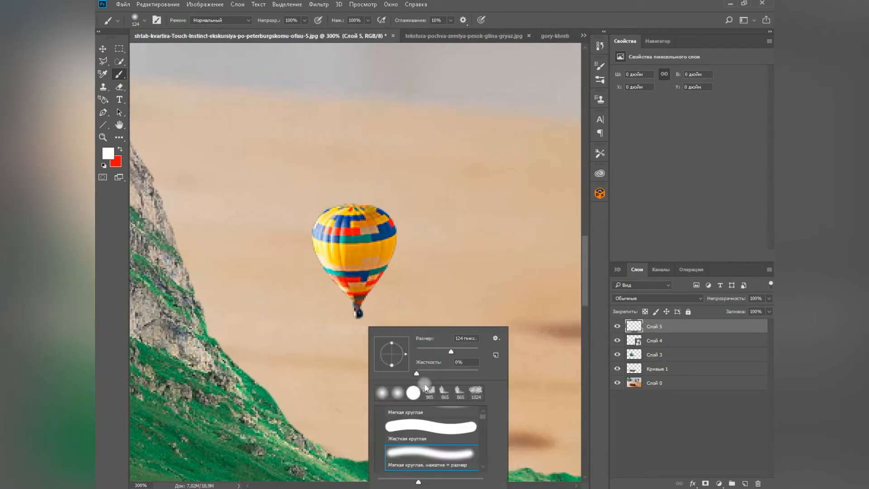
{"action": "scroll", "coordinate": [391, 413], "scroll_direction": "up", "scroll_amount": 2}
{"action": "left_click", "coordinate": [381, 414]}
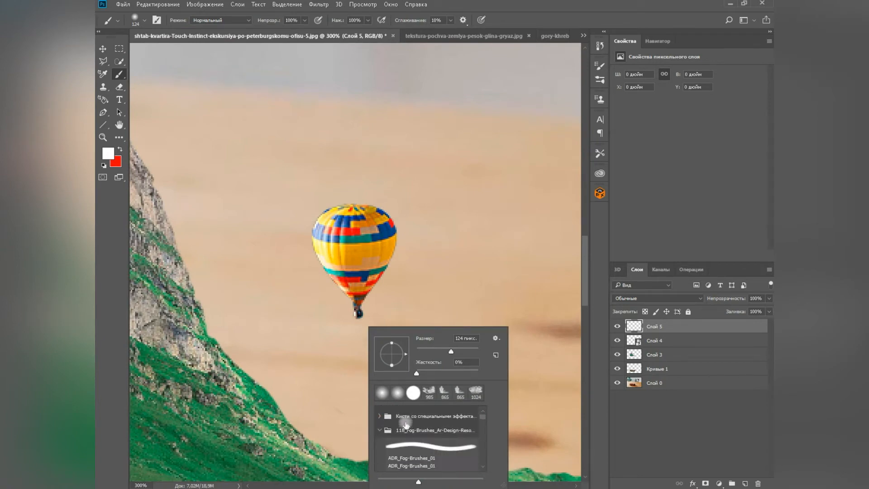
{"action": "left_click", "coordinate": [429, 392]}
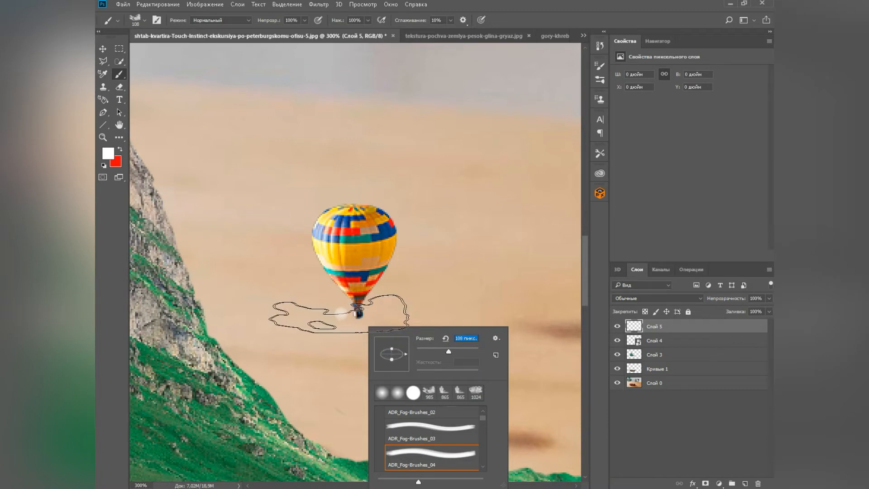
{"action": "left_click", "coordinate": [342, 315]}
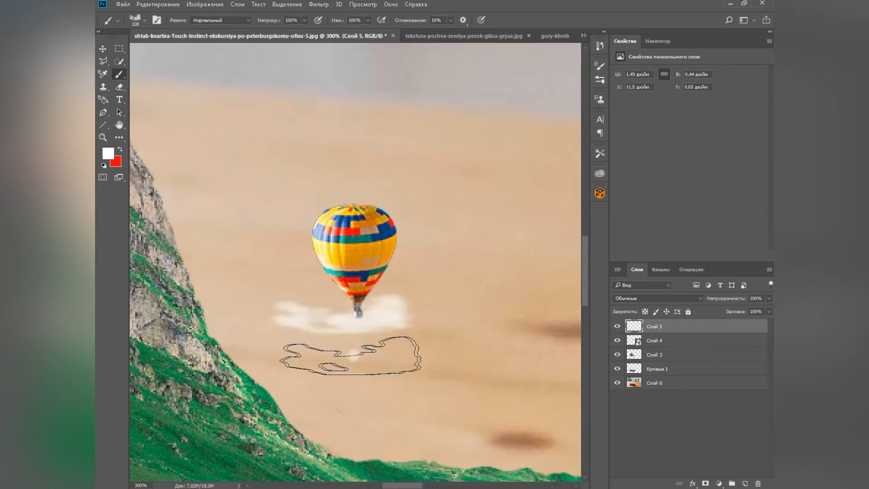
- Stamp a wispy cloud on the chair side of the balloon with another fog brush at 108 px, undoing the extra stamp
{"action": "right_click", "coordinate": [497, 315]}
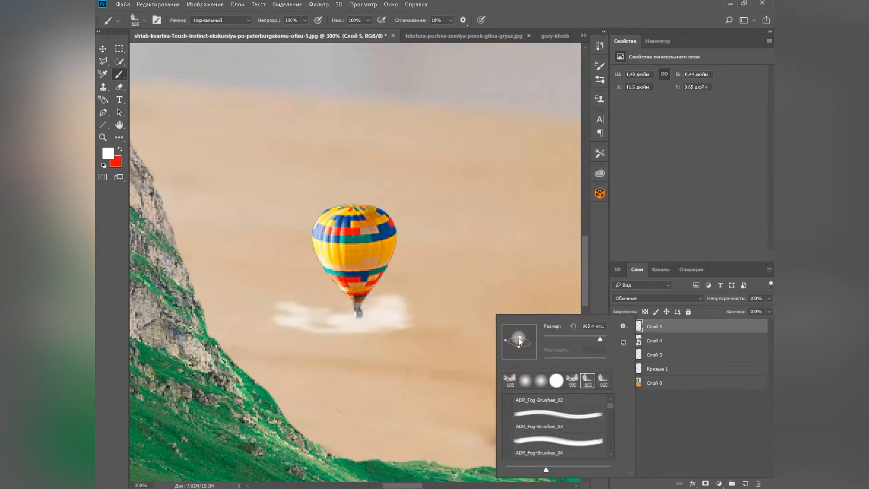
{"action": "left_click", "coordinate": [505, 310]}
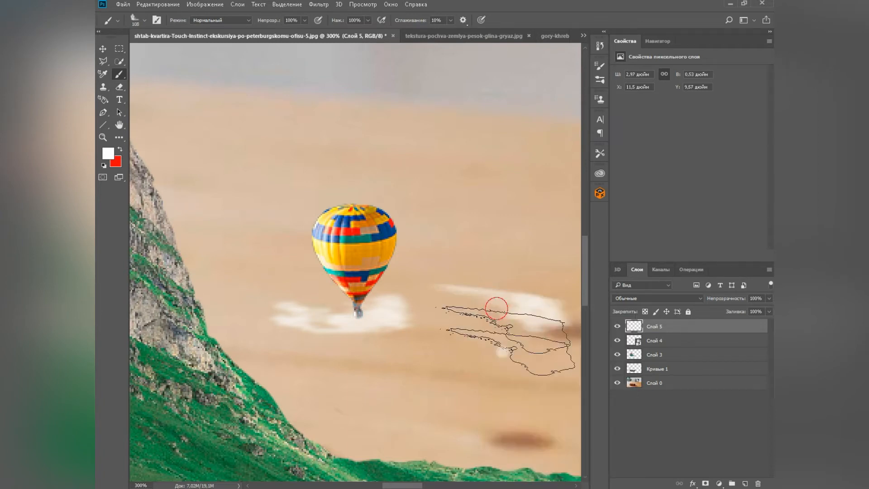
{"action": "scroll", "coordinate": [469, 383], "scroll_direction": "right", "scroll_amount": 4}
{"action": "left_click", "coordinate": [506, 346]}
{"action": "scroll", "coordinate": [335, 363], "scroll_direction": "down", "scroll_amount": 2}
{"action": "key", "text": "ctrl+z"}
{"action": "scroll", "coordinate": [371, 347], "scroll_direction": "left", "scroll_amount": 3}
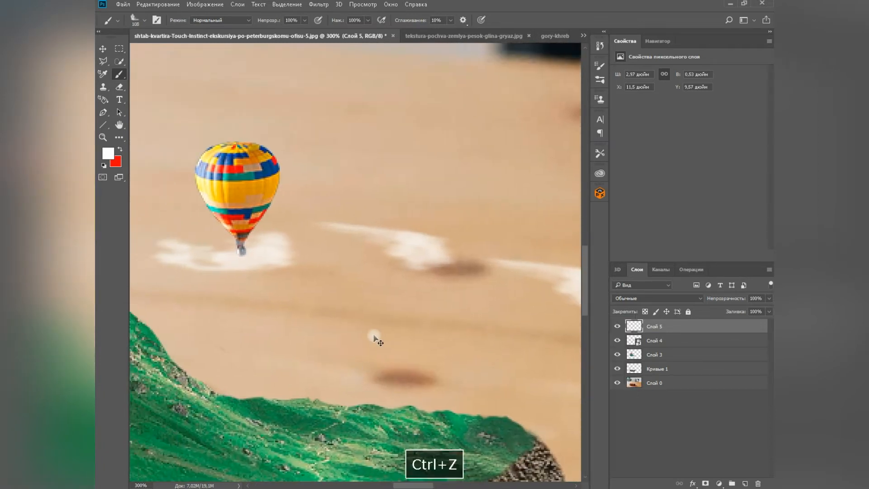
- Turn the fog brush tip around and stamp clouds across the edge of the mountain slope and beside the balloon's basket
{"action": "right_click", "coordinate": [337, 304]}
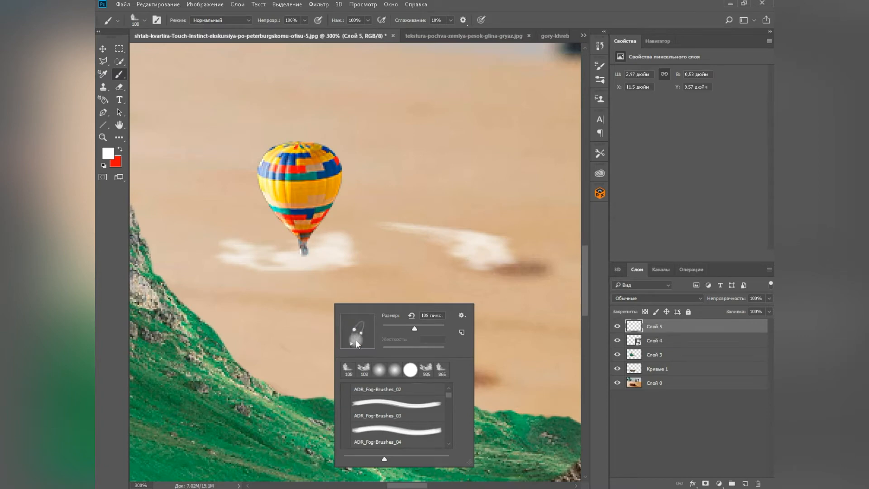
{"action": "scroll", "coordinate": [236, 231], "scroll_direction": "left", "scroll_amount": 4}
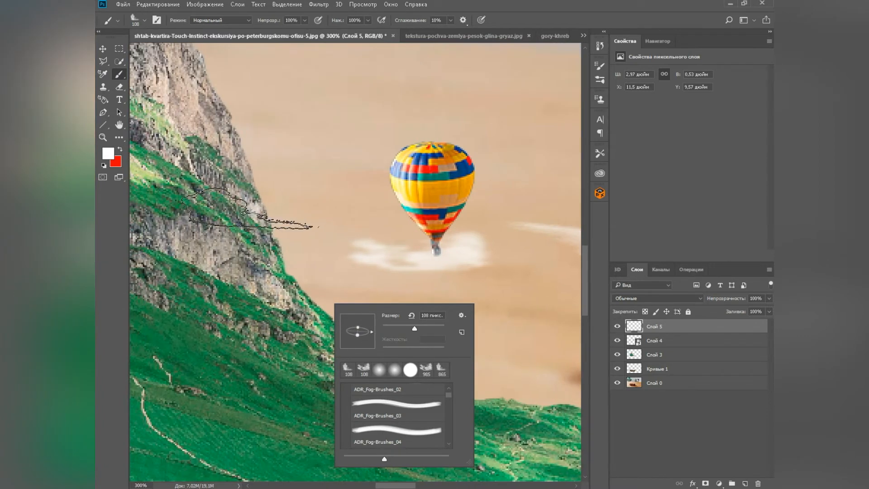
{"action": "left_click", "coordinate": [253, 226]}
{"action": "left_click", "coordinate": [257, 233]}
{"action": "scroll", "coordinate": [407, 258], "scroll_direction": "right", "scroll_amount": 2}
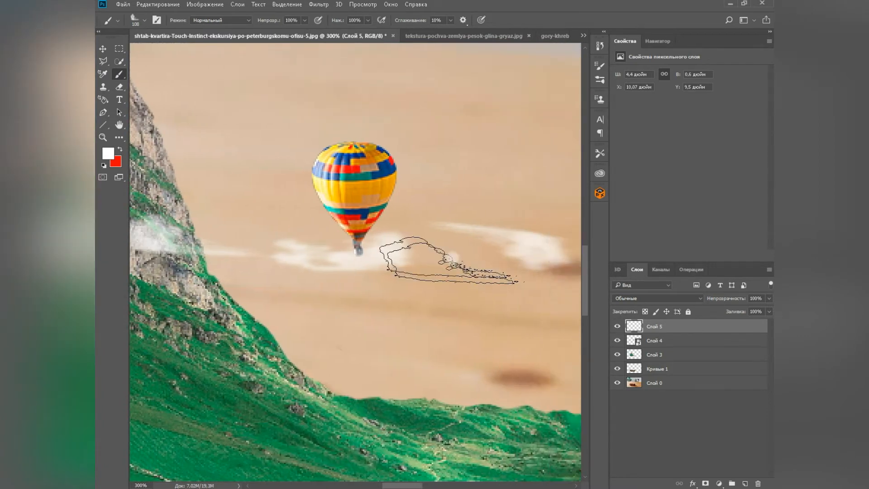
{"action": "left_click", "coordinate": [448, 254]}
- Try an extra cloud low over the meadow beneath the balloon, check it in the wider scene, and undo it
{"action": "scroll", "coordinate": [500, 344], "scroll_direction": "down", "scroll_amount": 1}
{"action": "left_click", "coordinate": [344, 333]}
{"action": "key", "text": "ctrl+minus"}
{"action": "key", "text": "ctrl+minus"}
{"action": "key", "text": "ctrl+minus"}
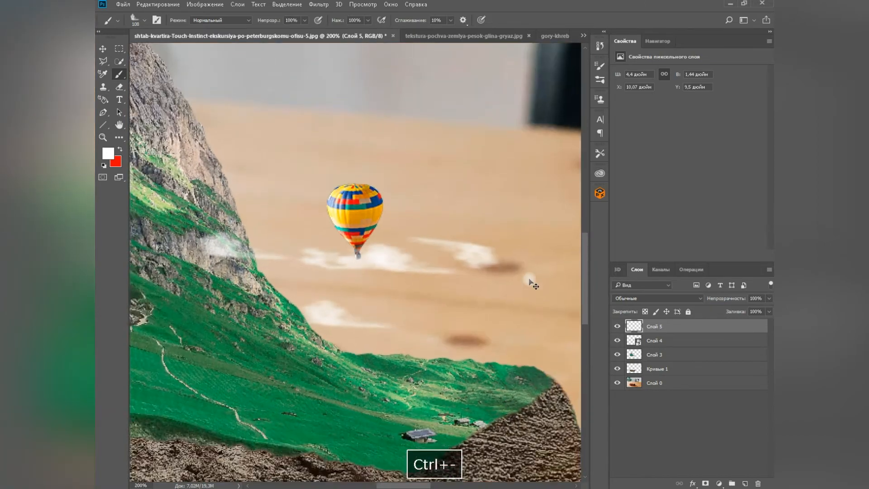
{"action": "key", "text": "ctrl+plus"}
{"action": "key", "text": "ctrl+z"}
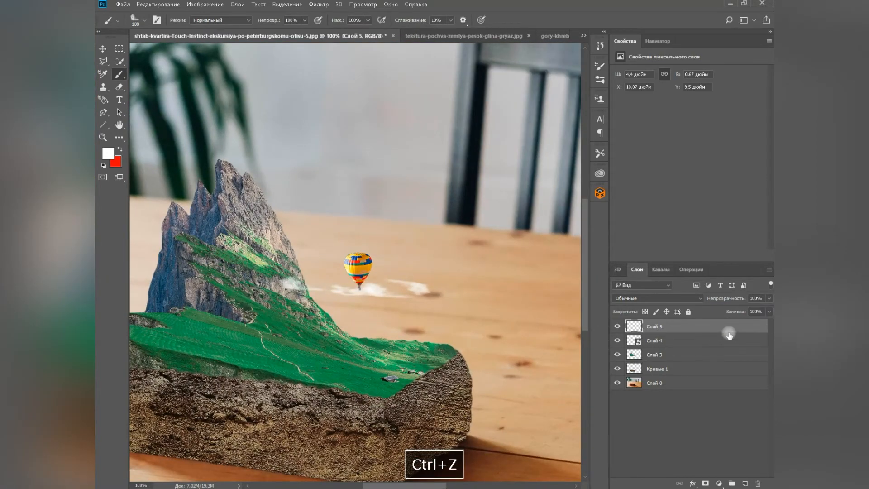
- Lower the balloon's cloud layer to 57% opacity and add a new empty layer above it
{"action": "left_click_drag", "start_coordinate": [769, 299], "coordinate": [761, 310]}
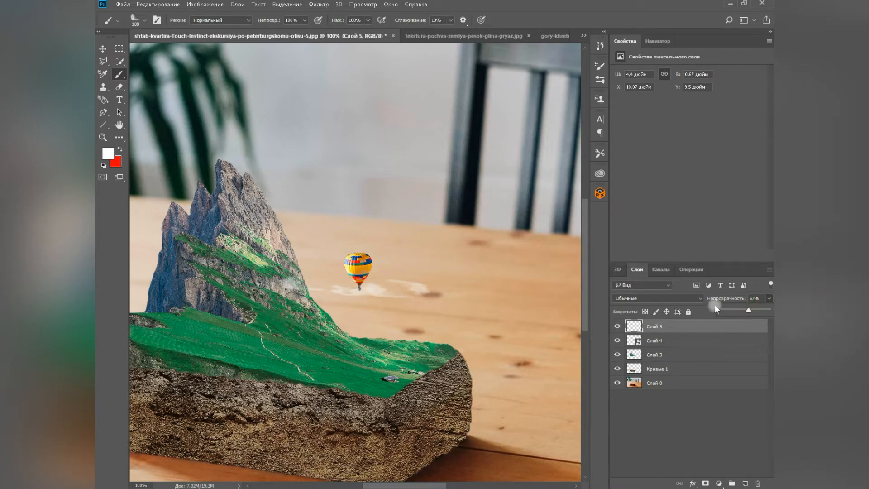
{"action": "key", "text": "ctrl+plus"}
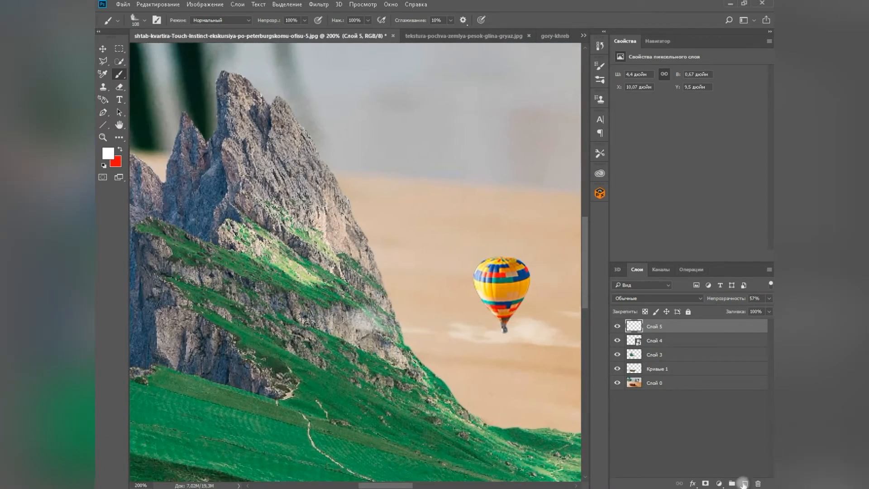
{"action": "left_click", "coordinate": [744, 483]}
- Choose the ADR_Fog-Brushes_06 brush, flatten its tip, set it to 177 px and stamp a cloud across the mountain's sunlit slope
{"action": "right_click", "coordinate": [195, 218]}
{"action": "scroll", "coordinate": [228, 338], "scroll_direction": "down", "scroll_amount": 2}
{"action": "left_click", "coordinate": [229, 341]}
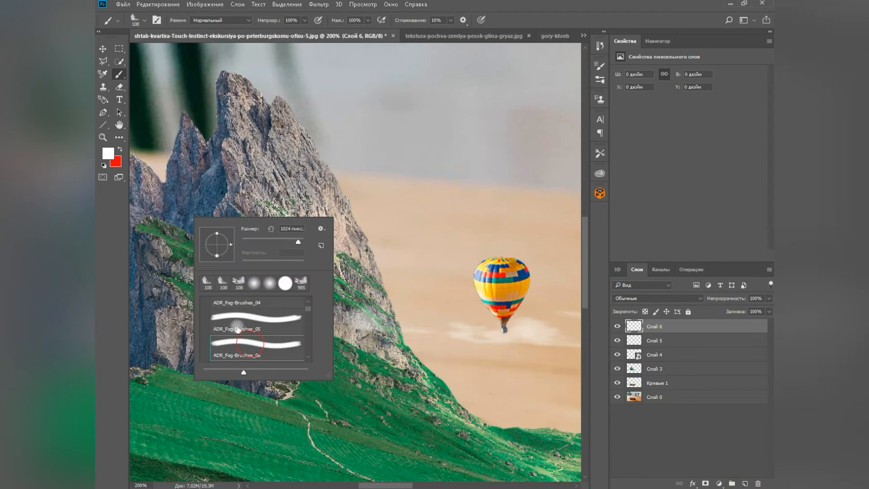
{"action": "left_click_drag", "start_coordinate": [288, 243], "coordinate": [284, 241]}
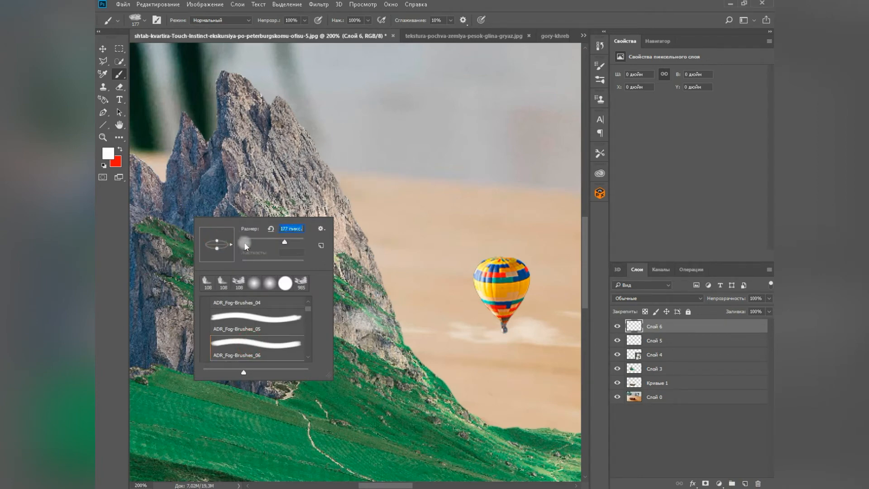
{"action": "left_click", "coordinate": [351, 311]}
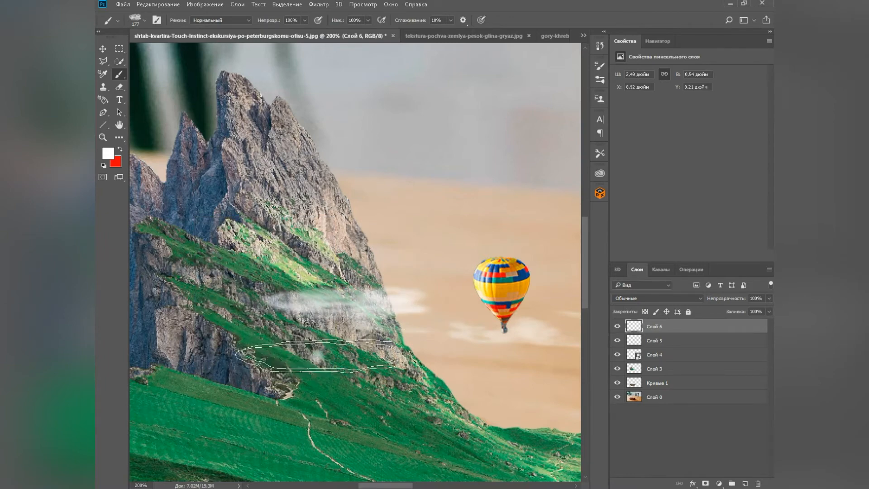
- Stamp more fog across the shaded side and middle of the mountain to build one continuous cloud band
{"action": "scroll", "coordinate": [317, 303], "scroll_direction": "left", "scroll_amount": 5}
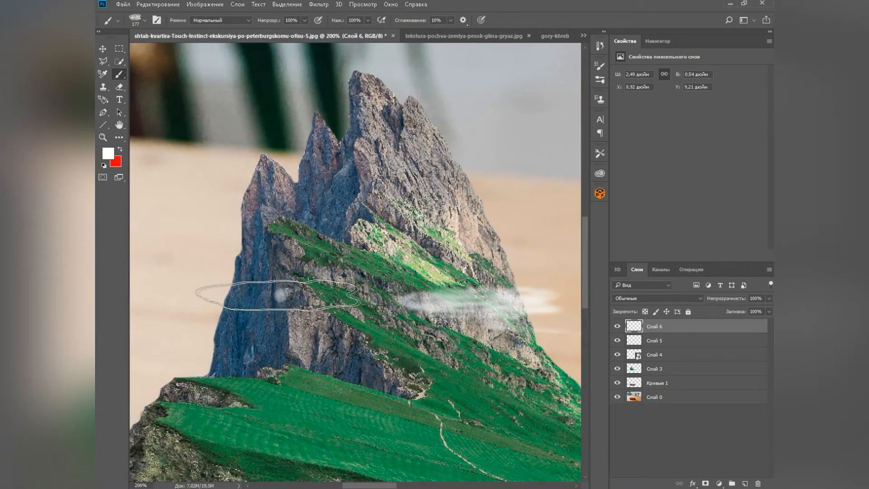
{"action": "left_click", "coordinate": [278, 287]}
{"action": "left_click", "coordinate": [347, 309]}
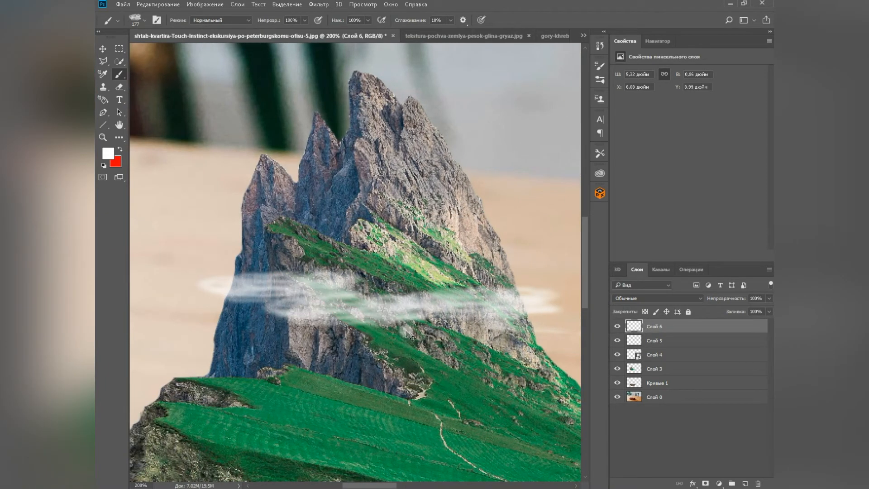
{"action": "left_click", "coordinate": [332, 307]}
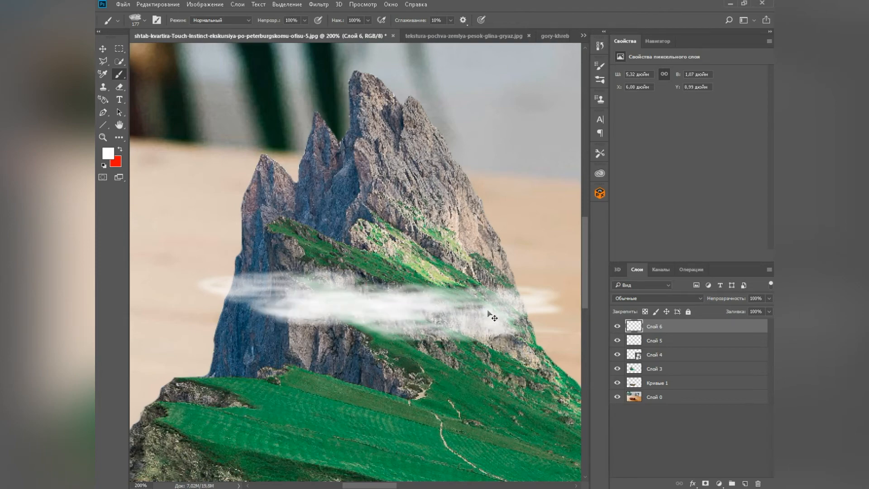
- Add a Curves adjustment clipped to the mountain layer and darken it, placing a curve point at input 153, output 126
{"action": "key", "text": "ctrl+minus"}
{"action": "key", "text": "ctrl+minus"}
{"action": "key", "text": "ctrl+minus"}
{"action": "key", "text": "ctrl+plus"}
{"action": "key", "text": "ctrl+plus"}
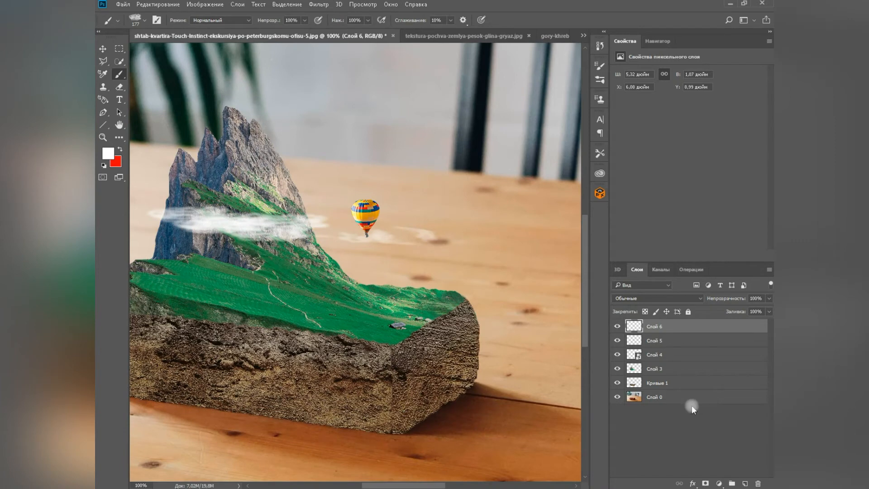
{"action": "key", "text": "ctrl+minus"}
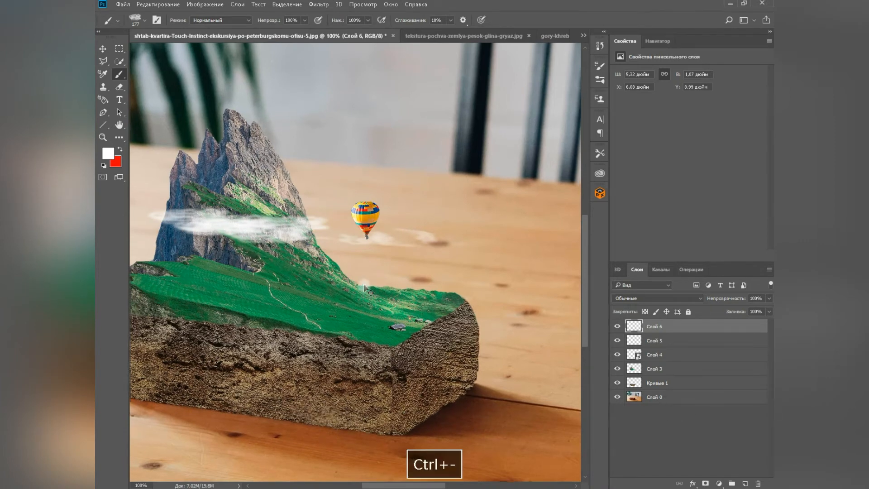
{"action": "left_click", "coordinate": [656, 374]}
{"action": "left_click", "coordinate": [717, 483]}
{"action": "left_click", "coordinate": [665, 332]}
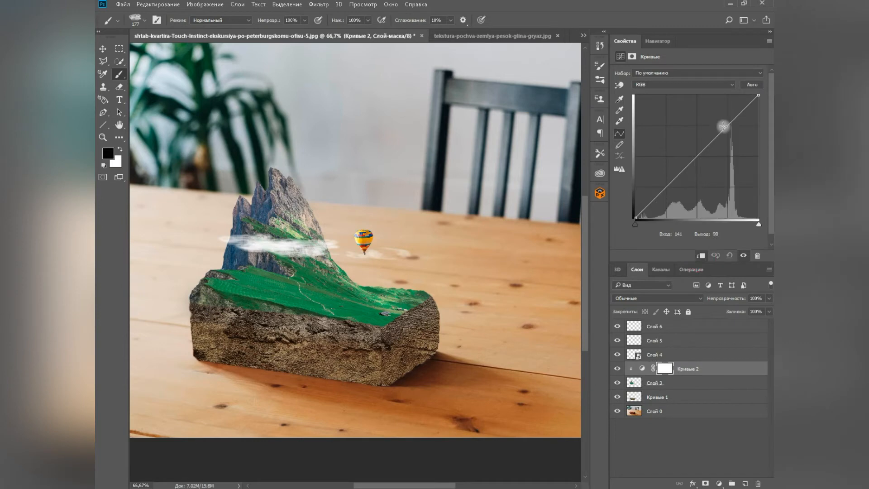
{"action": "mouse_move", "coordinate": [693, 163]}
{"action": "left_mouse_down"}
{"action": "mouse_move", "coordinate": [695, 179]}
{"action": "mouse_move", "coordinate": [709, 158]}
{"action": "left_mouse_up"}
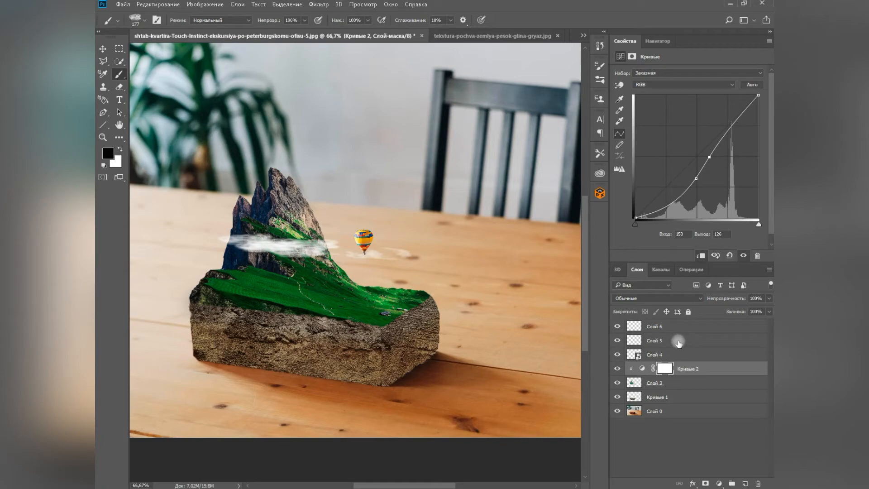
- Add an empty layer above the Curves adjustment and inspect the darkened meadow close to the balloon
{"action": "left_click", "coordinate": [745, 482]}
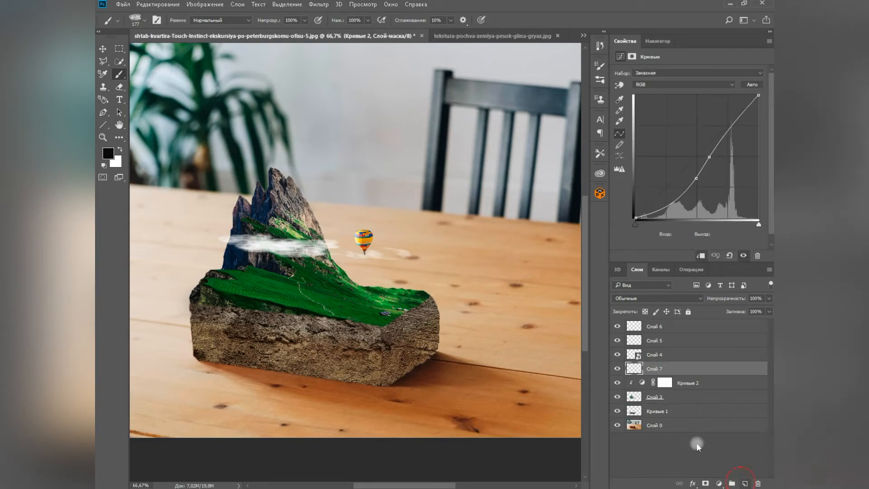
{"action": "key", "text": "ctrl+plus"}
{"action": "key", "text": "ctrl+plus"}
{"action": "key", "text": "ctrl+plus"}
{"action": "key", "text": "ctrl+minus"}
{"action": "key", "text": "ctrl+minus"}
{"action": "key", "text": "ctrl+minus"}
{"action": "key", "text": "ctrl+minus"}
{"action": "key", "text": "ctrl+plus"}
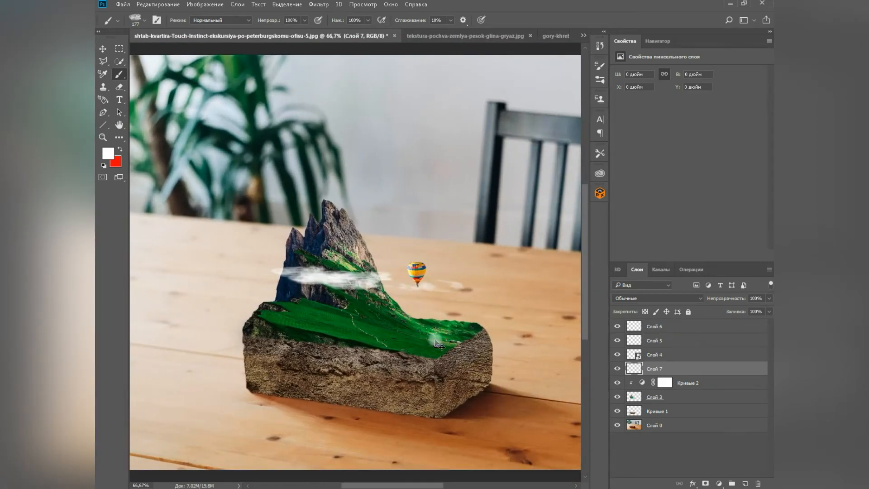
{"action": "key", "text": "ctrl+plus"}
{"action": "key", "text": "ctrl+plus"}
{"action": "scroll", "coordinate": [478, 361], "scroll_direction": "down", "scroll_amount": 2}
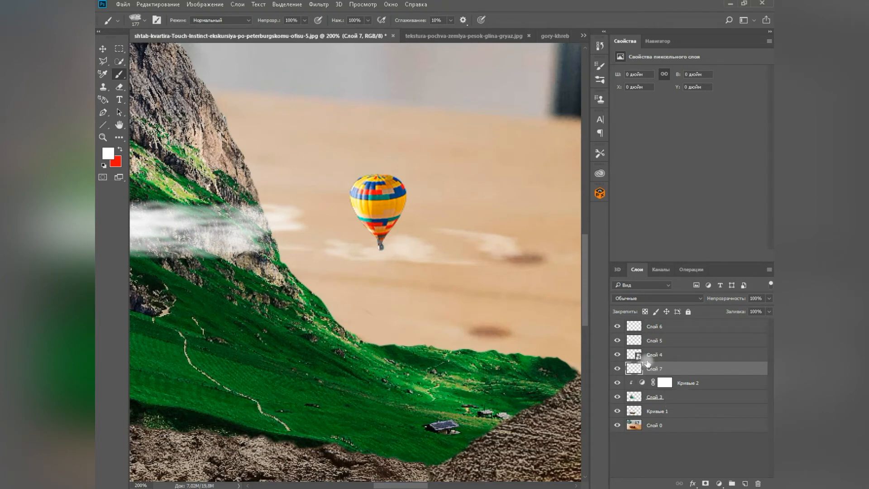
- Hide the two cloud layers and select the balloon layer
{"action": "left_click", "coordinate": [664, 357]}
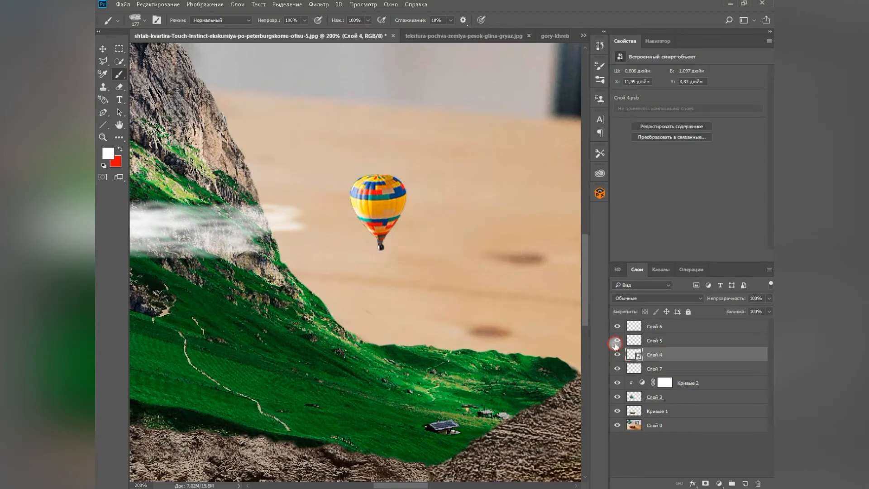
{"action": "left_click", "coordinate": [656, 340]}
{"action": "left_click_drag", "start_coordinate": [617, 325], "coordinate": [617, 361]}
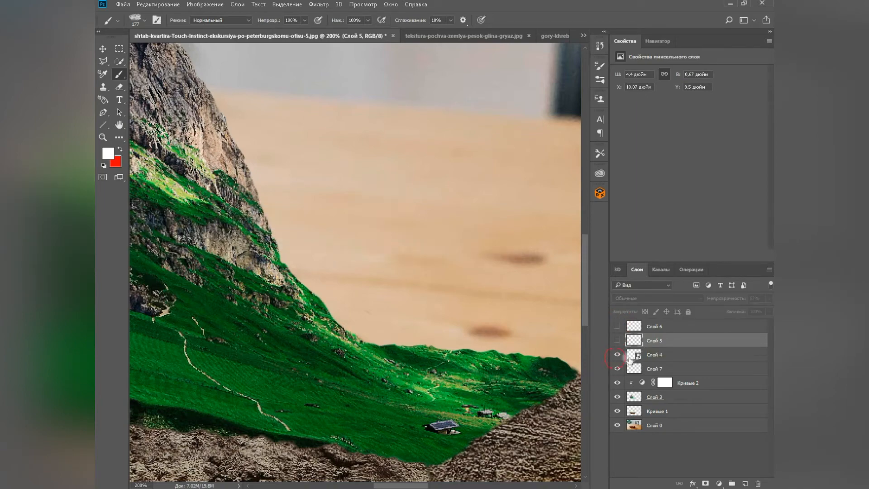
{"action": "left_click", "coordinate": [629, 359]}
- Add a drop shadow effect to the balloon layer with its light angle at 126°
{"action": "key", "text": "ctrl+minus"}
{"action": "key", "text": "ctrl+minus"}
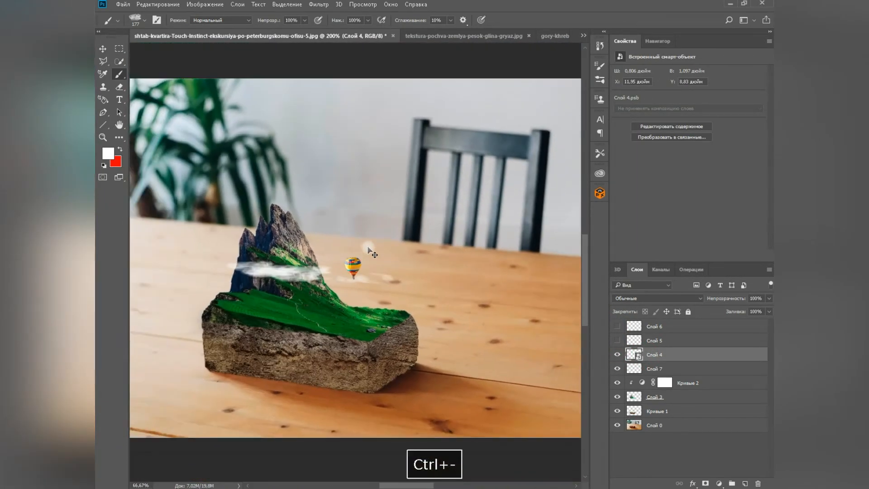
{"action": "key", "text": "ctrl+plus"}
{"action": "key", "text": "ctrl+plus"}
{"action": "key", "text": "ctrl+plus"}
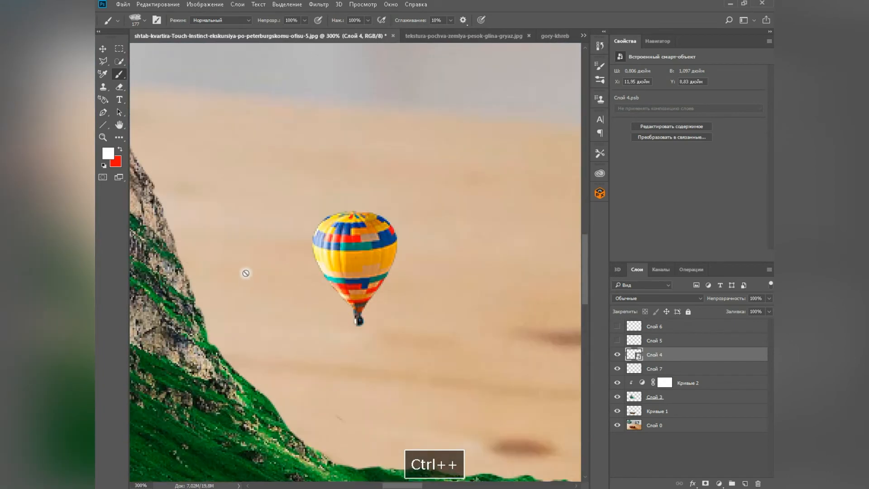
{"action": "scroll", "coordinate": [245, 273], "scroll_direction": "down", "scroll_amount": 3}
{"action": "left_click", "coordinate": [692, 483]}
{"action": "left_click", "coordinate": [694, 483]}
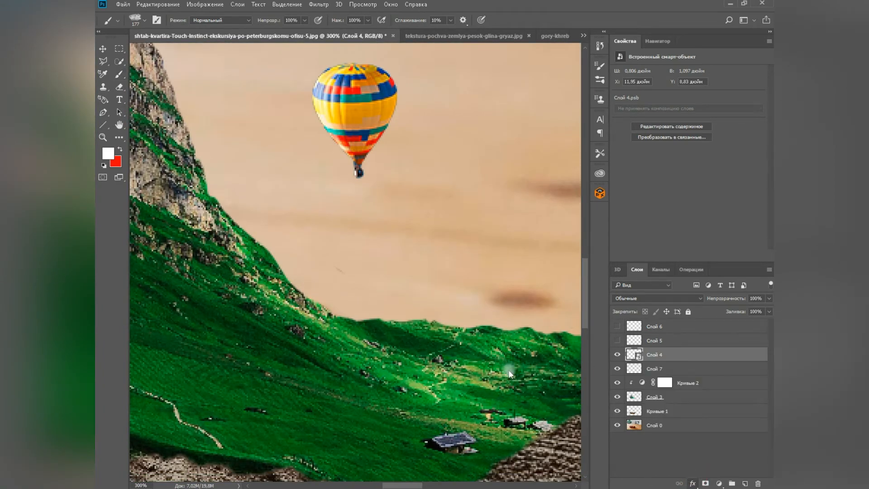
{"action": "left_click_drag", "start_coordinate": [453, 91], "coordinate": [237, 39]}
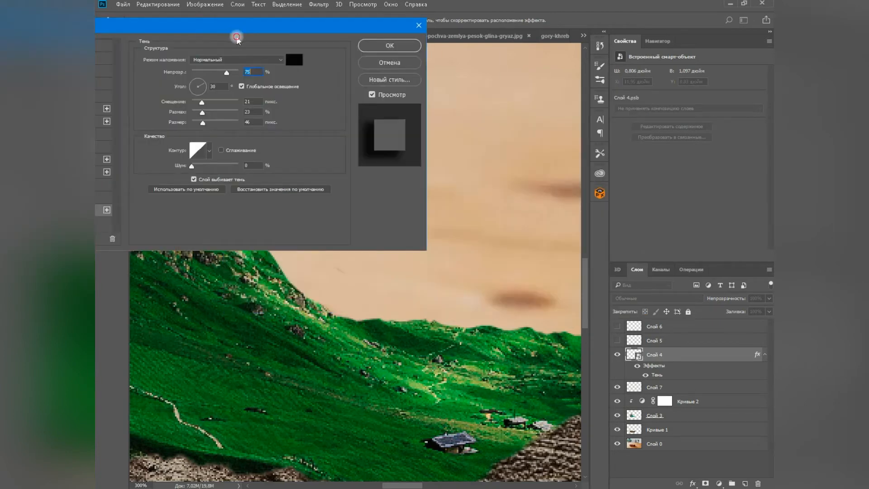
{"action": "left_click", "coordinate": [194, 82]}
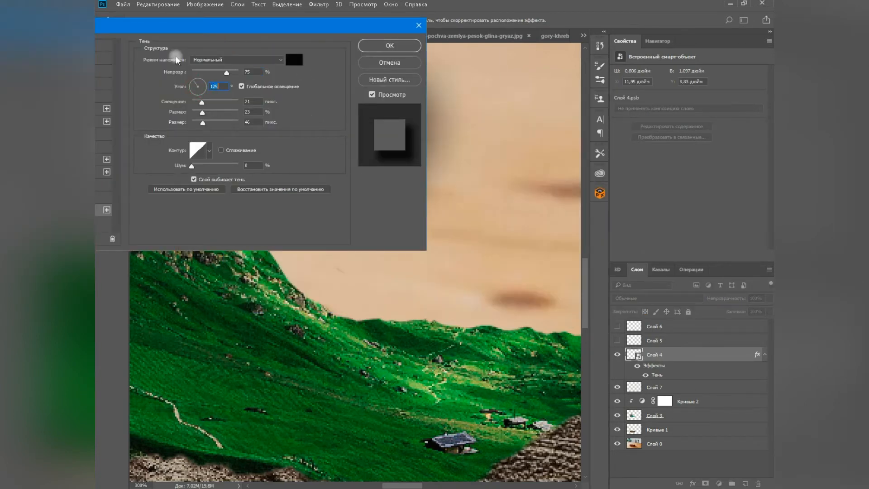
{"action": "left_click", "coordinate": [196, 82]}
{"action": "left_click", "coordinate": [194, 83]}
- Cast the balloon's shadow onto the meadow with angle 115°, distance 205 px, spread 3%, size 8 px and opacity 60%
{"action": "left_click_drag", "start_coordinate": [202, 102], "coordinate": [235, 107]}
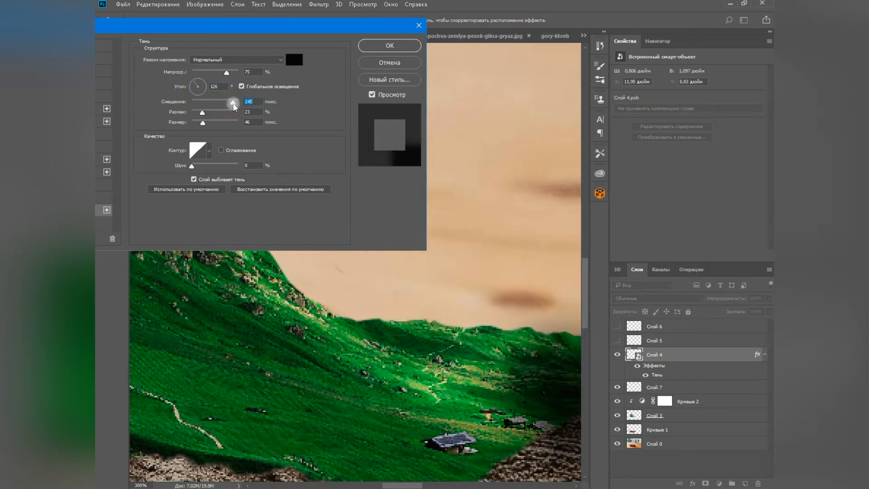
{"action": "left_click", "coordinate": [198, 84]}
{"action": "left_click_drag", "start_coordinate": [198, 84], "coordinate": [194, 81]}
{"action": "left_click", "coordinate": [247, 113]}
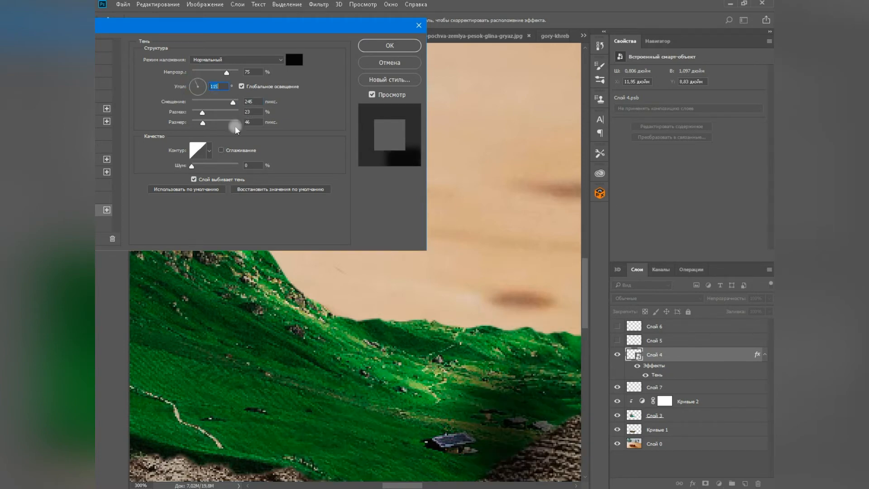
{"action": "left_click_drag", "start_coordinate": [232, 103], "coordinate": [196, 126]}
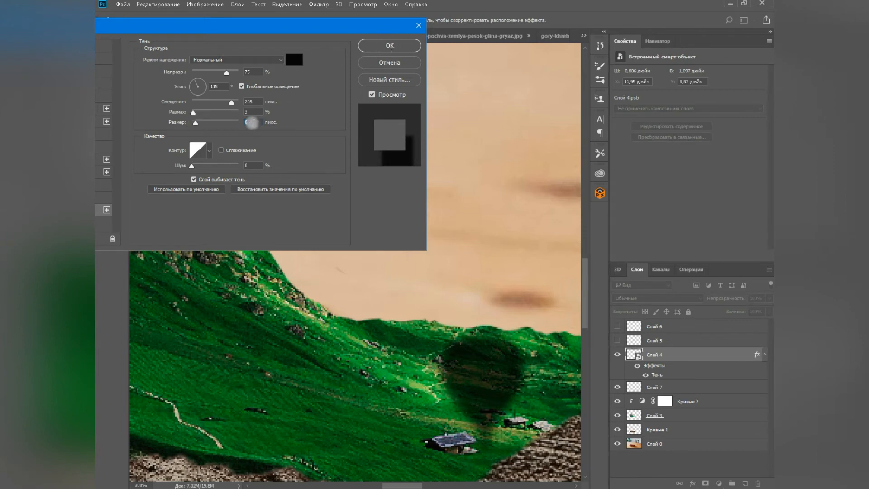
{"action": "left_click_drag", "start_coordinate": [227, 73], "coordinate": [219, 78]}
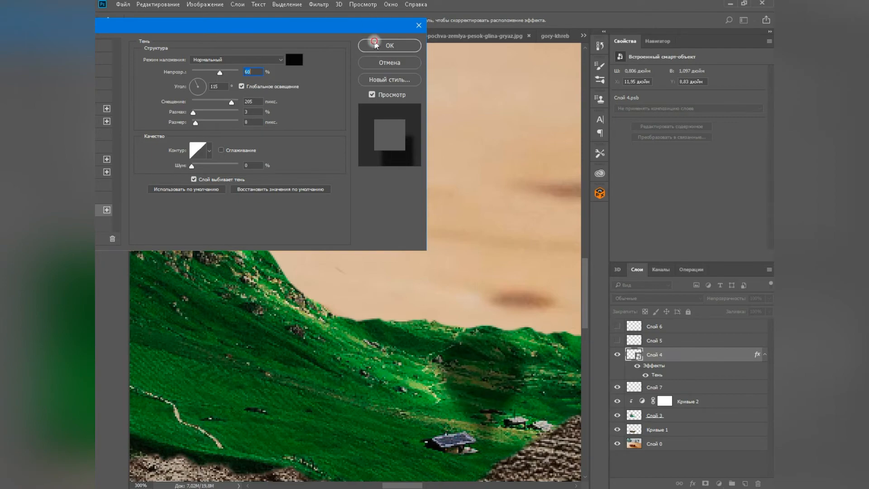
{"action": "left_click", "coordinate": [375, 44]}
- Examine the balloon's shadow on the meadow and the soil block's edges within the whole scene
{"action": "key", "text": "ctrl+minus"}
{"action": "key", "text": "ctrl+minus"}
{"action": "key", "text": "ctrl+minus"}
{"action": "key", "text": "ctrl+minus"}
{"action": "key", "text": "ctrl+plus"}
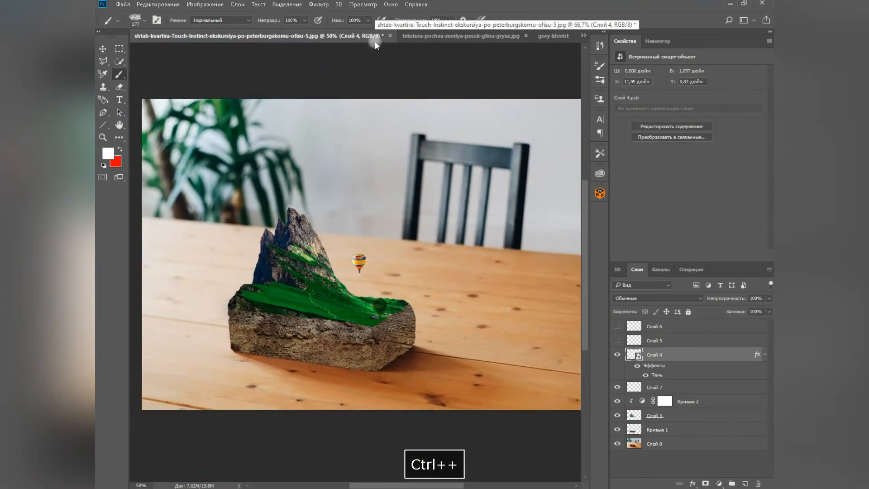
{"action": "key", "text": "ctrl+plus"}
{"action": "key", "text": "ctrl+plus"}
{"action": "key", "text": "ctrl+plus"}
{"action": "key", "text": "ctrl+plus"}
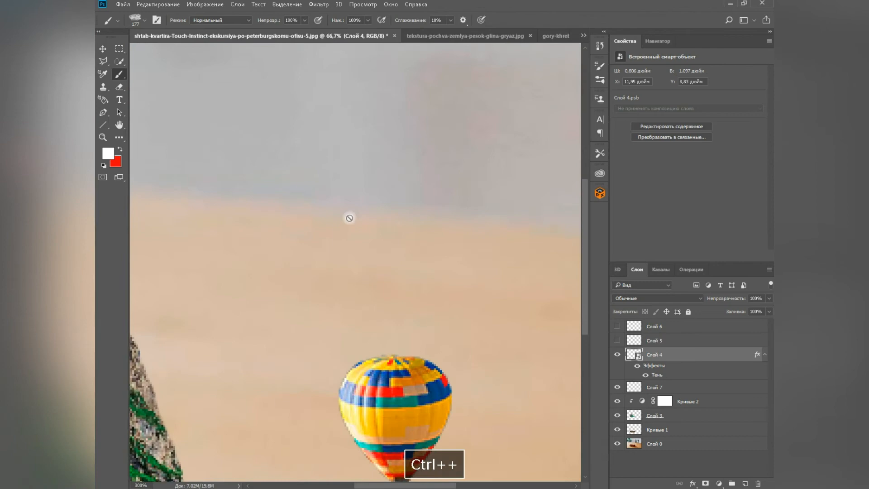
{"action": "key", "text": "ctrl+minus"}
{"action": "key", "text": "ctrl+minus"}
{"action": "key", "text": "ctrl+minus"}
{"action": "key", "text": "ctrl+minus"}
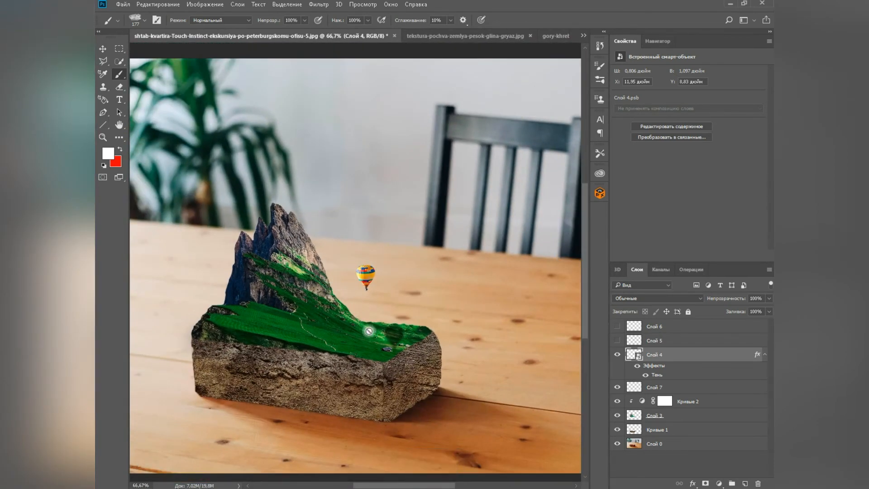
{"action": "scroll", "coordinate": [462, 423], "scroll_direction": "down", "scroll_amount": 2}
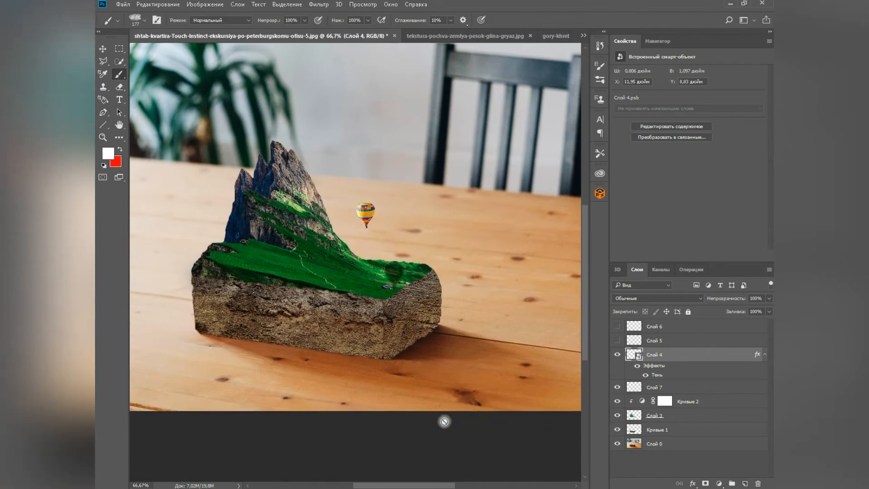
{"action": "scroll", "coordinate": [335, 371], "scroll_direction": "left", "scroll_amount": 4}
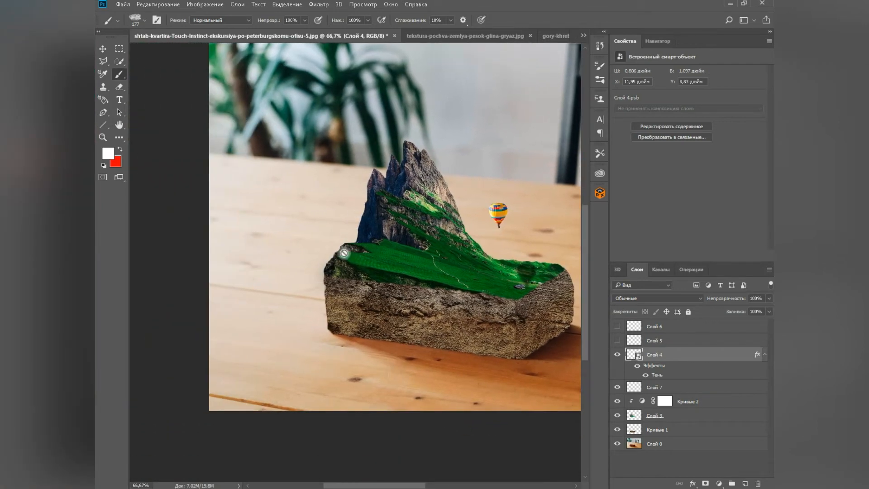
{"action": "scroll", "coordinate": [396, 282], "scroll_direction": "up", "scroll_amount": 1}
{"action": "scroll", "coordinate": [445, 329], "scroll_direction": "left", "scroll_amount": 1}
- Show both cloud layers again and select the upper one with the mountain clouds
{"action": "left_click", "coordinate": [673, 326]}
{"action": "left_click", "coordinate": [617, 340]}
{"action": "left_click", "coordinate": [616, 326]}
- Add a new layer on top of everything and choose a small 7 px brush for the soil block's edge
{"action": "scroll", "coordinate": [470, 295], "scroll_direction": "down", "scroll_amount": 2}
{"action": "key", "text": "ctrl+plus"}
{"action": "key", "text": "ctrl+plus"}
{"action": "key", "text": "ctrl+plus"}
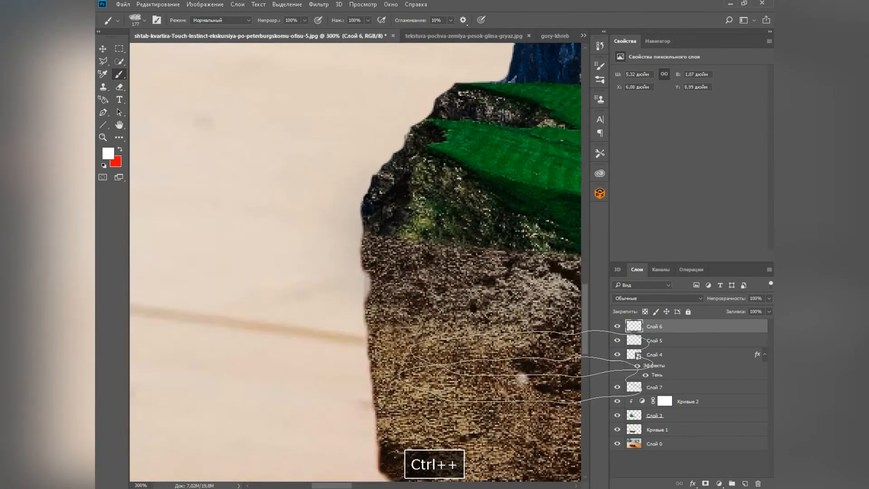
{"action": "left_click", "coordinate": [745, 483]}
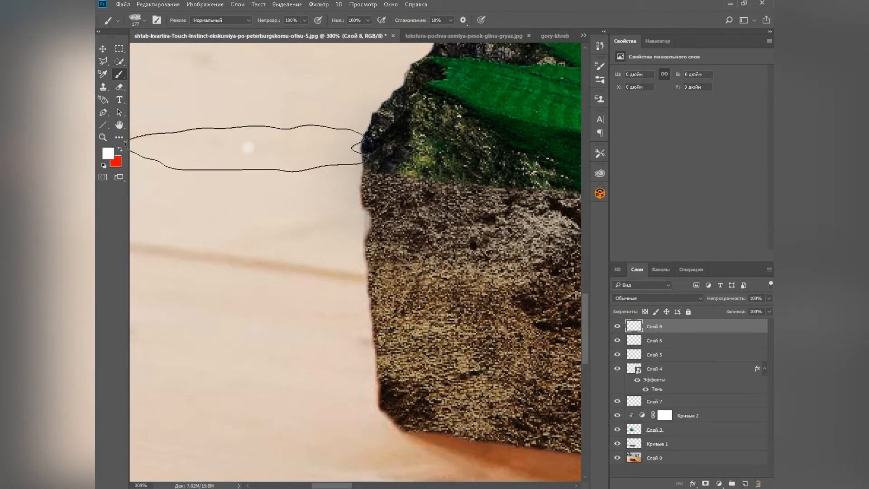
{"action": "right_click", "coordinate": [311, 291]}
{"action": "left_click", "coordinate": [420, 358]}
{"action": "left_click", "coordinate": [364, 317]}
{"action": "key", "text": "Return"}
- Try a white stroke on the soil block's side edge, undo it and set the brush flow to 10%
{"action": "left_click_drag", "start_coordinate": [370, 222], "coordinate": [368, 242]}
{"action": "key", "text": "ctrl+z"}
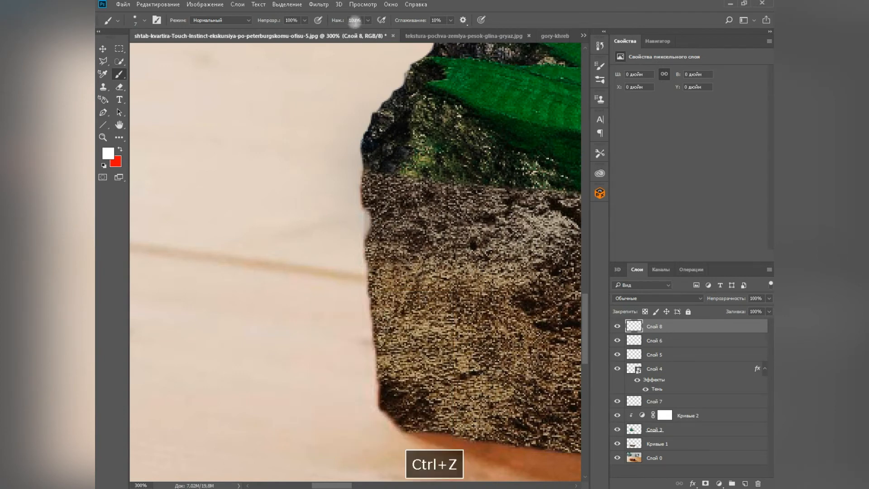
{"action": "left_click", "coordinate": [354, 20]}
{"action": "type", "text": "1"}
{"action": "key", "text": "BackSpace"}
{"action": "type", "text": "0"}
- Paint a faint white highlight down the soil block's outer side edge, undoing the first trial stroke
{"action": "left_click_drag", "start_coordinate": [384, 403], "coordinate": [372, 267]}
{"action": "key", "text": "ctrl+z"}
{"action": "left_click_drag", "start_coordinate": [372, 228], "coordinate": [386, 420]}
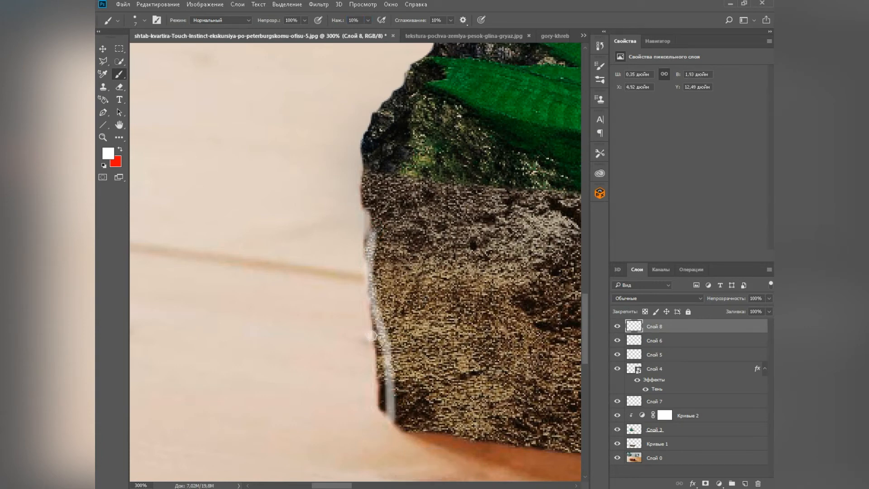
- Undo the last highlight on the soil block's side edge and set the brush size to 3 px
{"action": "key", "text": "ctrl+z"}
{"action": "right_click", "coordinate": [379, 341]}
{"action": "left_click", "coordinate": [471, 338]}
{"action": "type", "text": "3 пикс."}
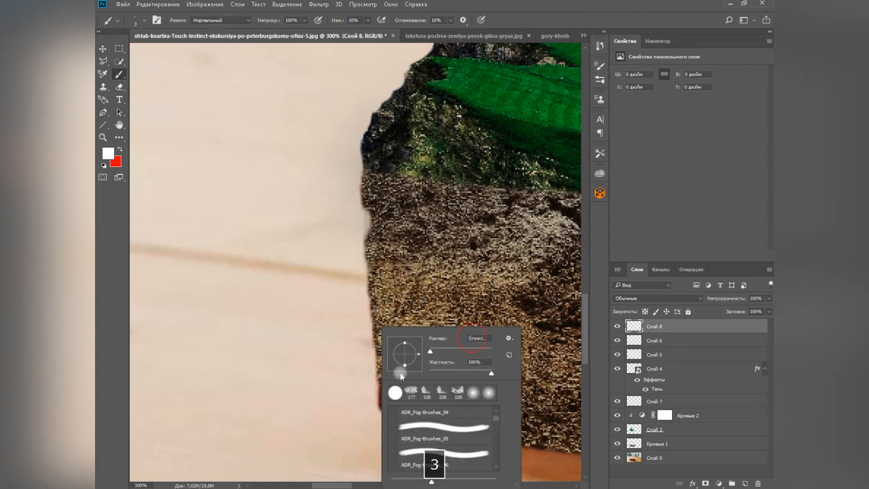
{"action": "left_click", "coordinate": [377, 403]}
- Paint a thin, faint white highlight up the soil block's outer side edge and along the grassy rim above it
{"action": "mouse_move", "coordinate": [379, 403]}
{"action": "left_mouse_down"}
{"action": "mouse_move", "coordinate": [368, 229]}
{"action": "mouse_move", "coordinate": [445, 137]}
{"action": "left_mouse_up"}
{"action": "scroll", "coordinate": [374, 304], "scroll_direction": "up", "scroll_amount": 2}
{"action": "scroll", "coordinate": [366, 228], "scroll_direction": "up", "scroll_amount": 2}
{"action": "key", "text": "bracketright"}
{"action": "key", "text": "bracketright"}
{"action": "key", "text": "bracketright"}
{"action": "scroll", "coordinate": [444, 137], "scroll_direction": "up", "scroll_amount": 3}
{"action": "left_click_drag", "start_coordinate": [394, 207], "coordinate": [487, 101]}
- Set the brush size to 3 px and paint faint white highlights along the outer edges of the mountain peaks
{"action": "scroll", "coordinate": [487, 100], "scroll_direction": "up", "scroll_amount": 4}
{"action": "right_click", "coordinate": [402, 226]}
{"action": "type", "text": "3"}
{"action": "left_click_drag", "start_coordinate": [310, 198], "coordinate": [404, 198]}
{"action": "mouse_move", "coordinate": [412, 116]}
{"action": "left_mouse_down"}
{"action": "mouse_move", "coordinate": [398, 211]}
{"action": "mouse_move", "coordinate": [410, 131]}
{"action": "left_mouse_up"}
{"action": "scroll", "coordinate": [423, 160], "scroll_direction": "up", "scroll_amount": 3}
{"action": "scroll", "coordinate": [409, 131], "scroll_direction": "up", "scroll_amount": 3}
{"action": "mouse_move", "coordinate": [420, 303]}
{"action": "left_mouse_down"}
{"action": "mouse_move", "coordinate": [430, 156]}
{"action": "mouse_move", "coordinate": [472, 77]}
{"action": "mouse_move", "coordinate": [550, 147]}
{"action": "left_mouse_up"}
{"action": "scroll", "coordinate": [550, 147], "scroll_direction": "right", "scroll_amount": 2}
{"action": "left_click_drag", "start_coordinate": [454, 229], "coordinate": [390, 377]}
{"action": "scroll", "coordinate": [390, 272], "scroll_direction": "up", "scroll_amount": 3}
{"action": "left_click_drag", "start_coordinate": [339, 285], "coordinate": [380, 112]}
- Set the highlight layer's blend mode to Linear Dodge (Add) and its opacity to 80%
{"action": "key", "text": "ctrl+minus"}
{"action": "key", "text": "ctrl+minus"}
{"action": "key", "text": "ctrl+minus"}
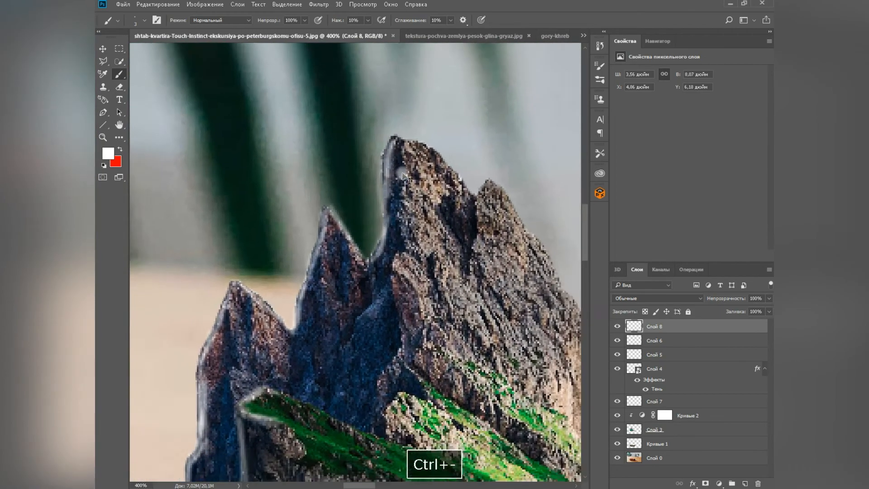
{"action": "key", "text": "ctrl+minus"}
{"action": "key", "text": "ctrl+minus"}
{"action": "key", "text": "ctrl+minus"}
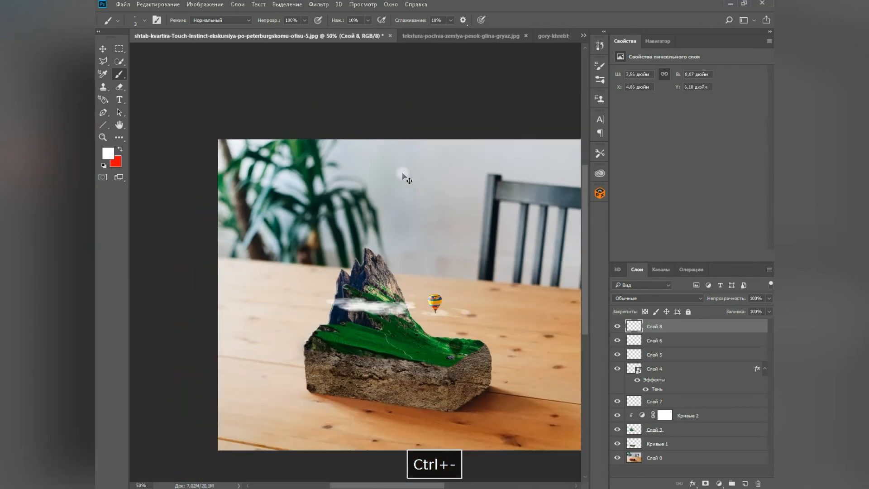
{"action": "key", "text": "ctrl+plus"}
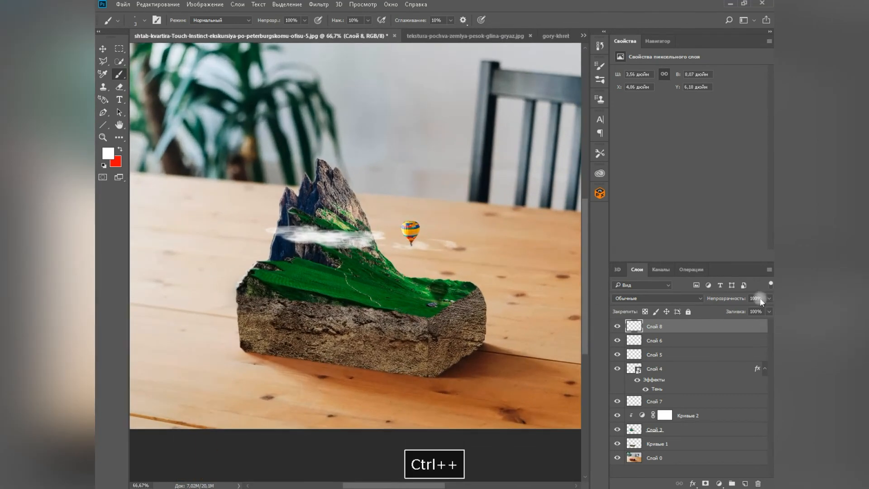
{"action": "left_click", "coordinate": [648, 299]}
{"action": "left_click", "coordinate": [648, 375]}
{"action": "left_click_drag", "start_coordinate": [768, 298], "coordinate": [758, 311]}
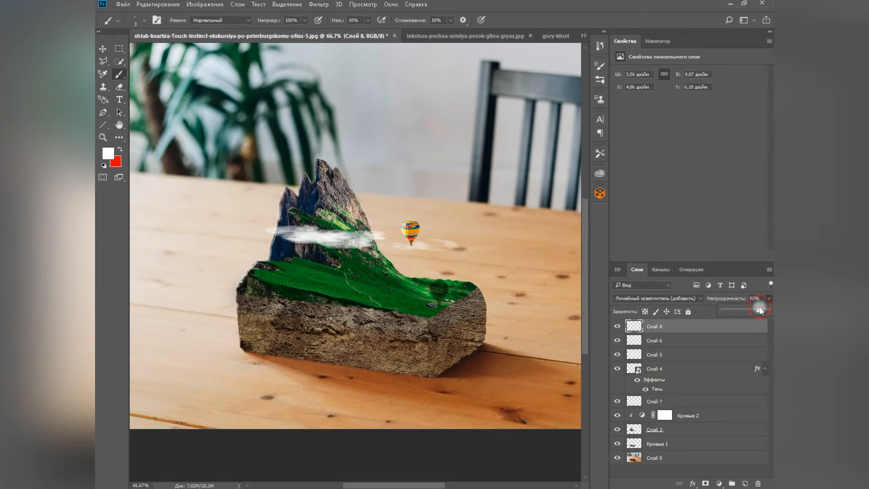
- Select all layers from the table photo up to the highlight layer and merge them into one
{"action": "left_click", "coordinate": [665, 458]}
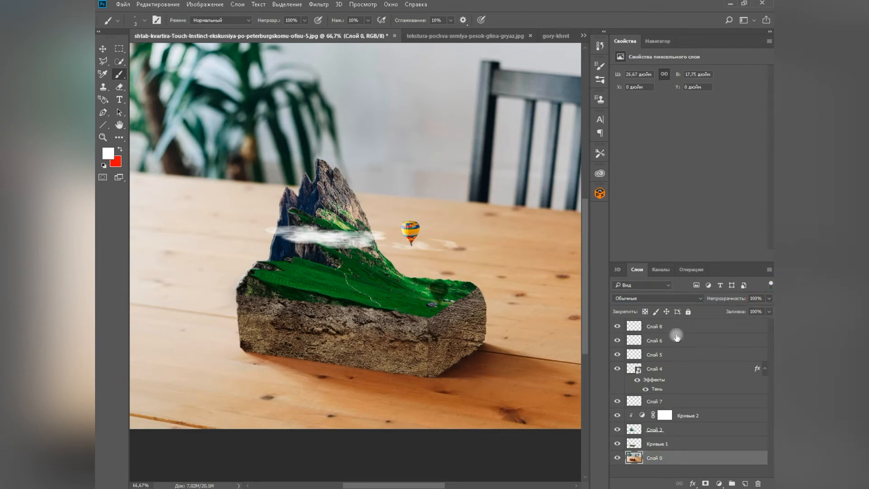
{"action": "left_click", "coordinate": [673, 330], "text": "shift"}
{"action": "scroll", "coordinate": [501, 302], "scroll_direction": "right", "scroll_amount": 3}
{"action": "scroll", "coordinate": [501, 299], "scroll_direction": "down", "scroll_amount": 5}
{"action": "key", "text": "ctrl+minus"}
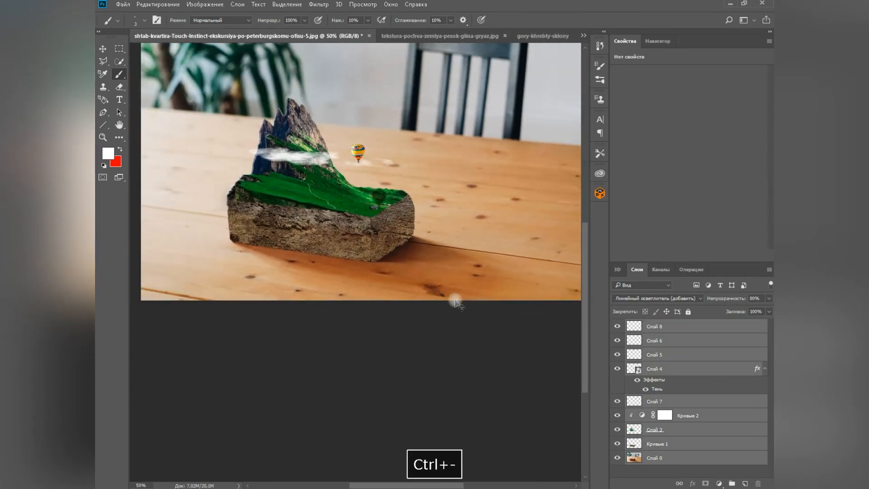
{"action": "scroll", "coordinate": [467, 290], "scroll_direction": "up", "scroll_amount": 2}
{"action": "scroll", "coordinate": [466, 290], "scroll_direction": "left", "scroll_amount": 2}
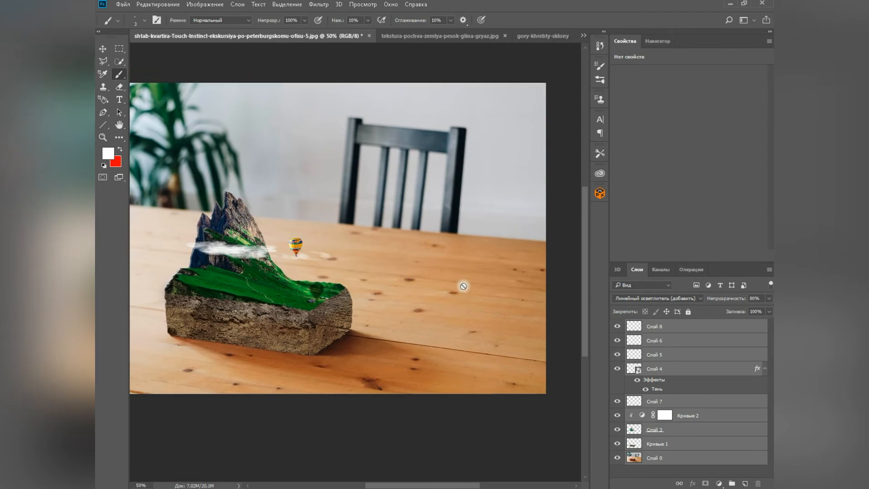
{"action": "key", "text": "ctrl+e"}
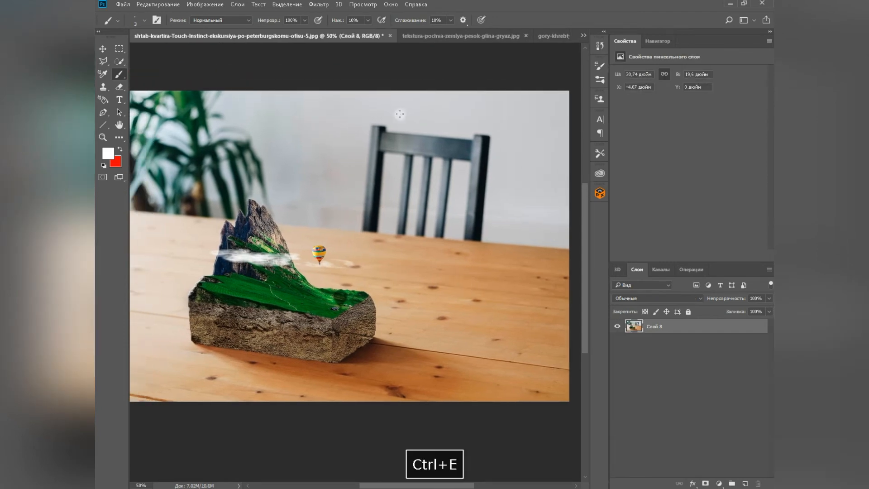
- Open the Camera Raw filter and set clarity +14, vibrance -13, temperature -9, whites +13 and blacks -5
{"action": "left_click", "coordinate": [318, 4]}
{"action": "left_click", "coordinate": [348, 60]}
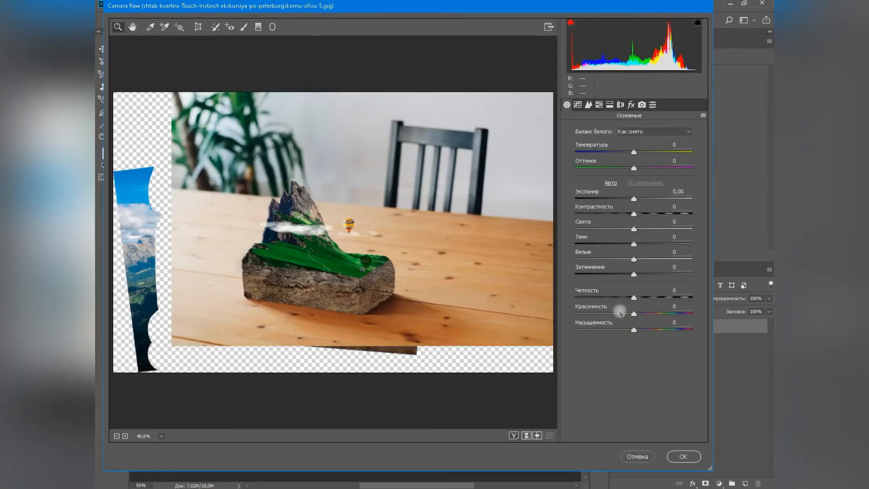
{"action": "left_click_drag", "start_coordinate": [634, 297], "coordinate": [627, 317]}
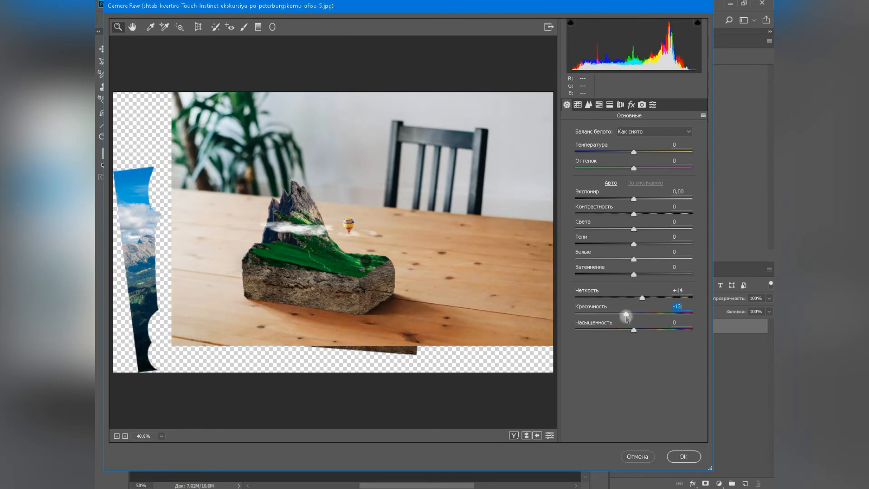
{"action": "left_click_drag", "start_coordinate": [634, 152], "coordinate": [630, 154]}
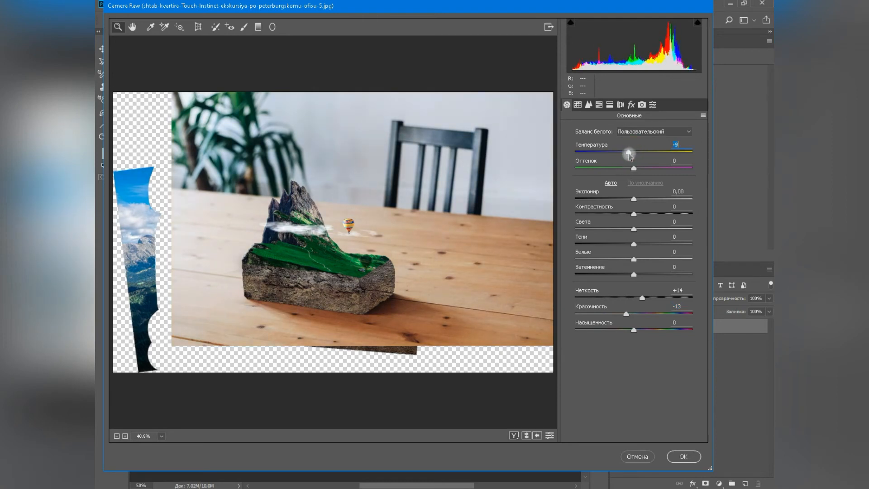
{"action": "left_click_drag", "start_coordinate": [634, 258], "coordinate": [630, 276]}
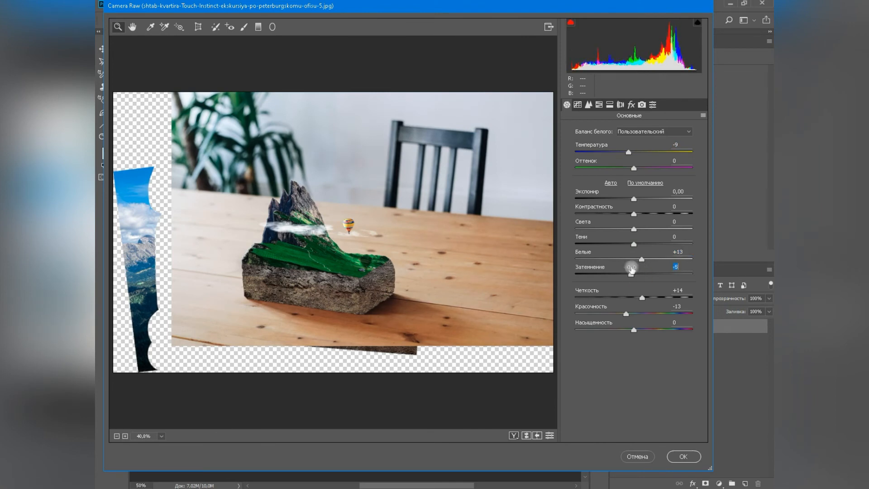
- Pull the RGB point curve down in the darker tones, fine-tune the red curve's shadows, and apply the Camera Raw filter
{"action": "left_click", "coordinate": [579, 105]}
{"action": "mouse_move", "coordinate": [599, 271]}
{"action": "left_mouse_down"}
{"action": "mouse_move", "coordinate": [598, 261]}
{"action": "mouse_move", "coordinate": [602, 277]}
{"action": "mouse_move", "coordinate": [613, 266]}
{"action": "left_mouse_up"}
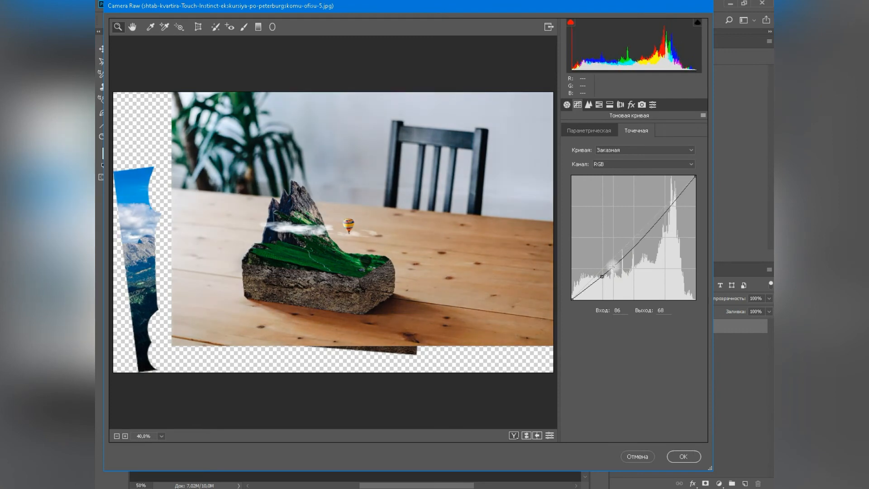
{"action": "left_click", "coordinate": [600, 167]}
{"action": "left_click", "coordinate": [607, 181]}
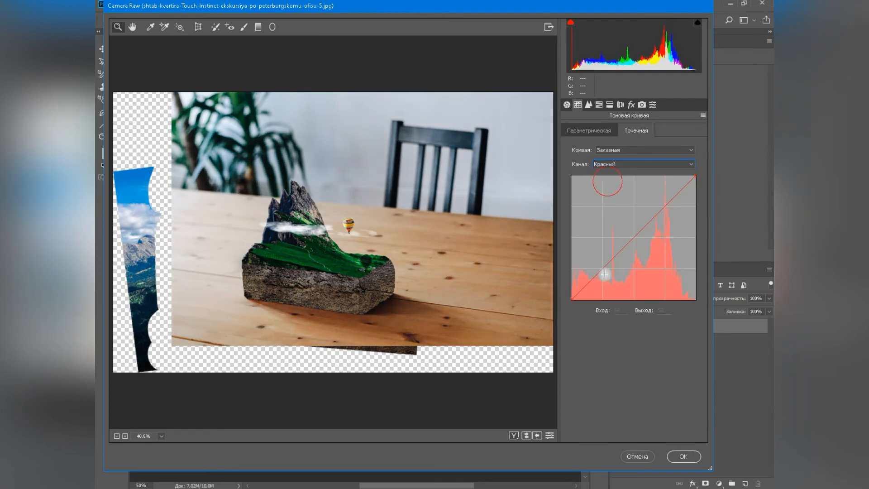
{"action": "left_click_drag", "start_coordinate": [597, 275], "coordinate": [595, 274]}
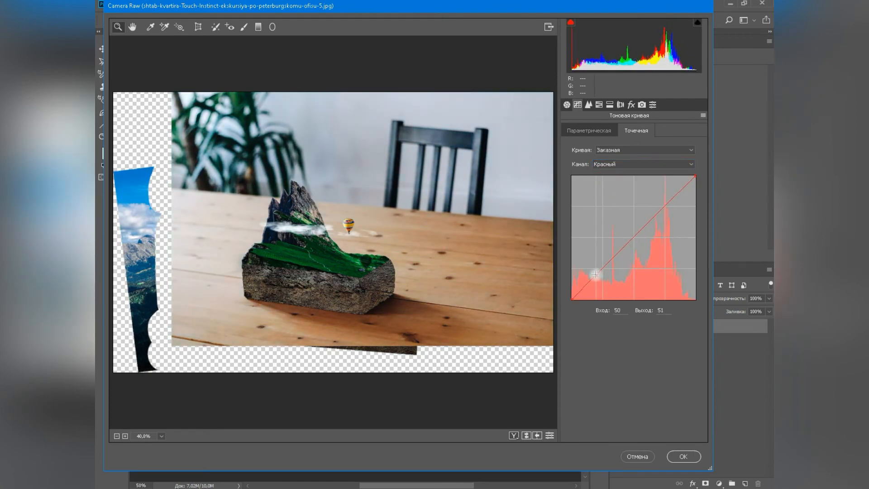
{"action": "left_click", "coordinate": [589, 106]}
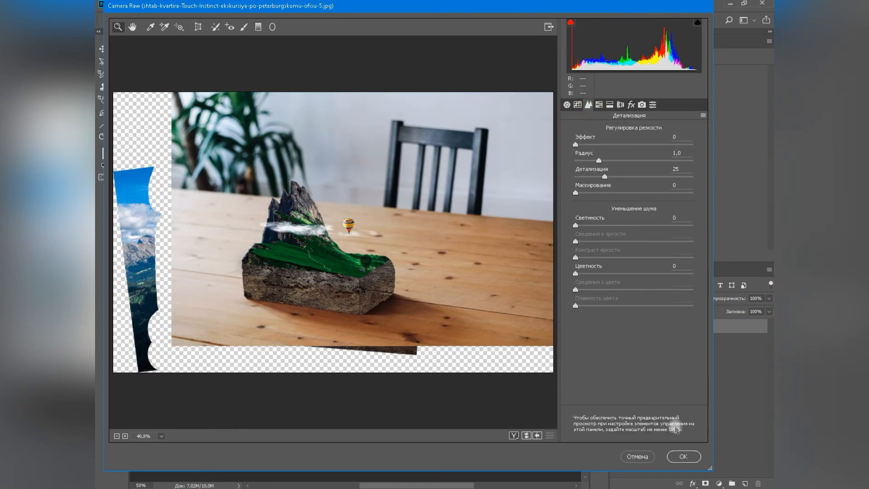
{"action": "left_click", "coordinate": [682, 455]}
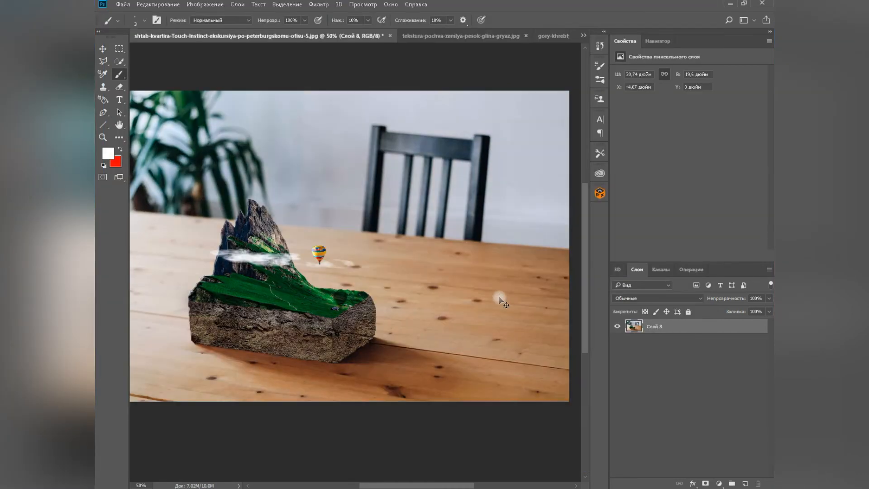